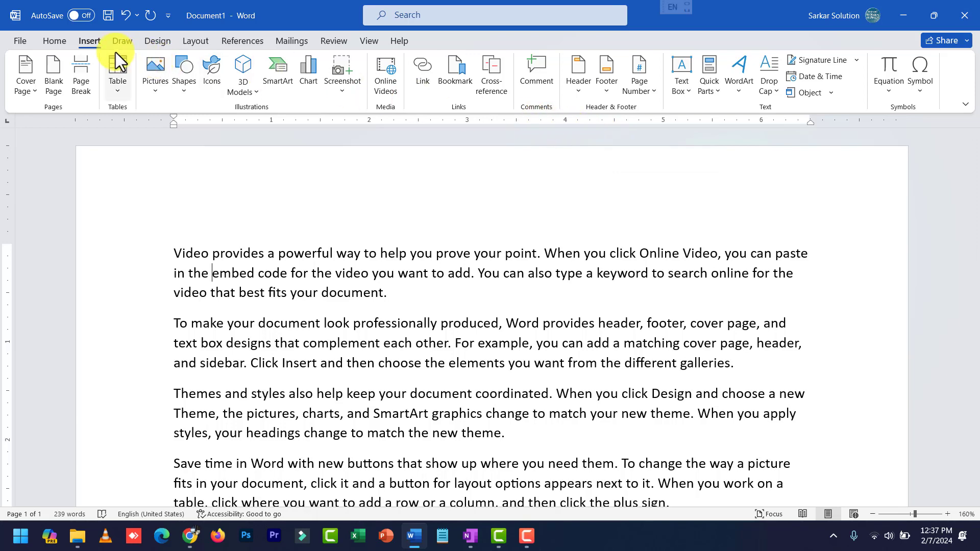
left_click(154, 44)
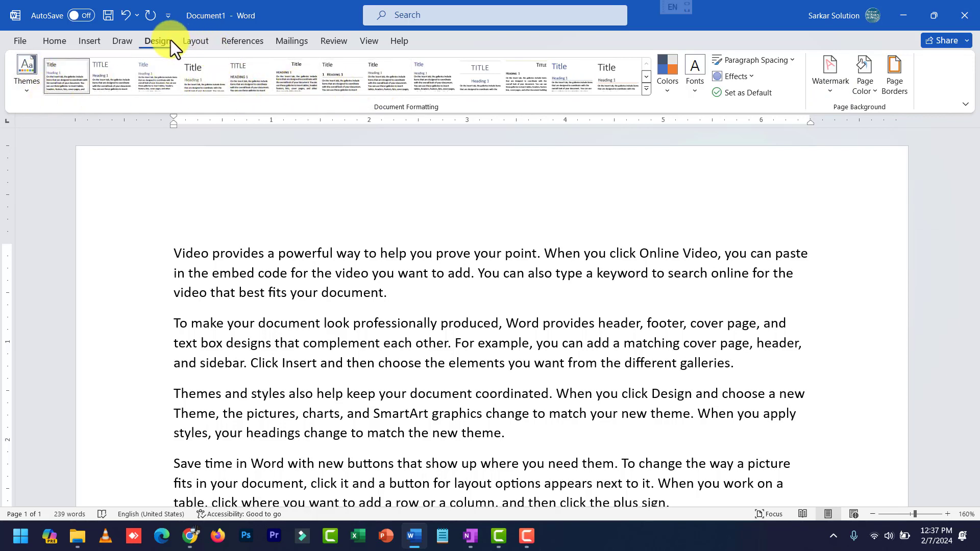
left_click(199, 39)
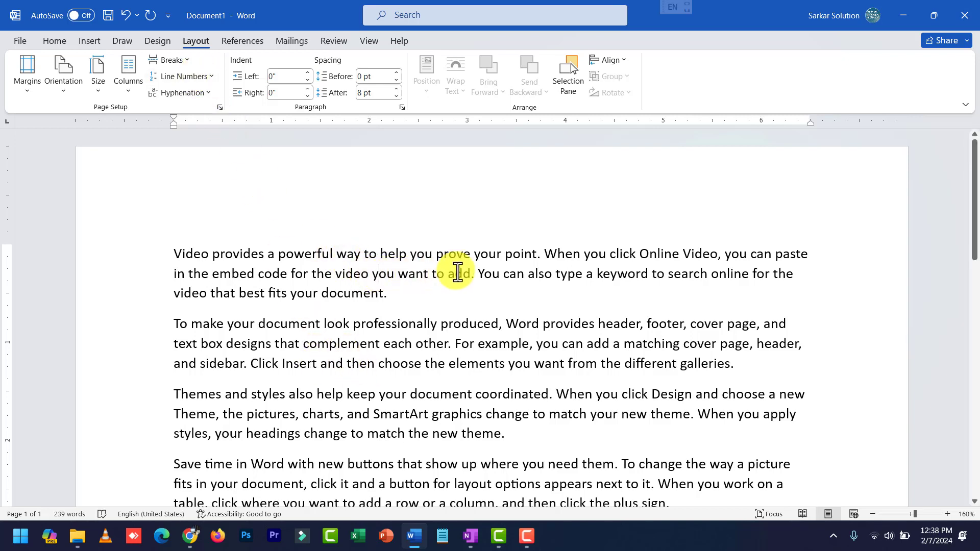
scroll(456, 272, "down", 3, "ctrl")
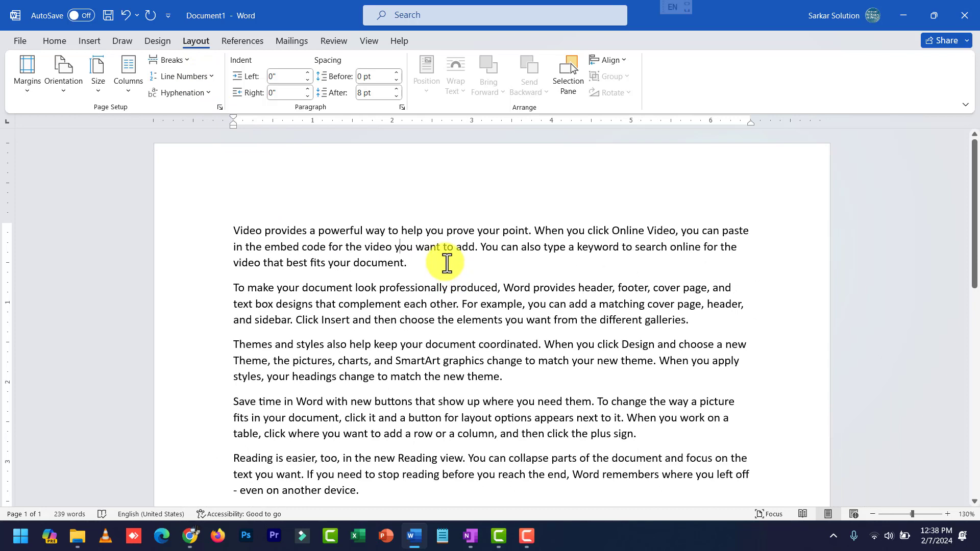
left_click(60, 35)
left_click(87, 40)
left_click(157, 39)
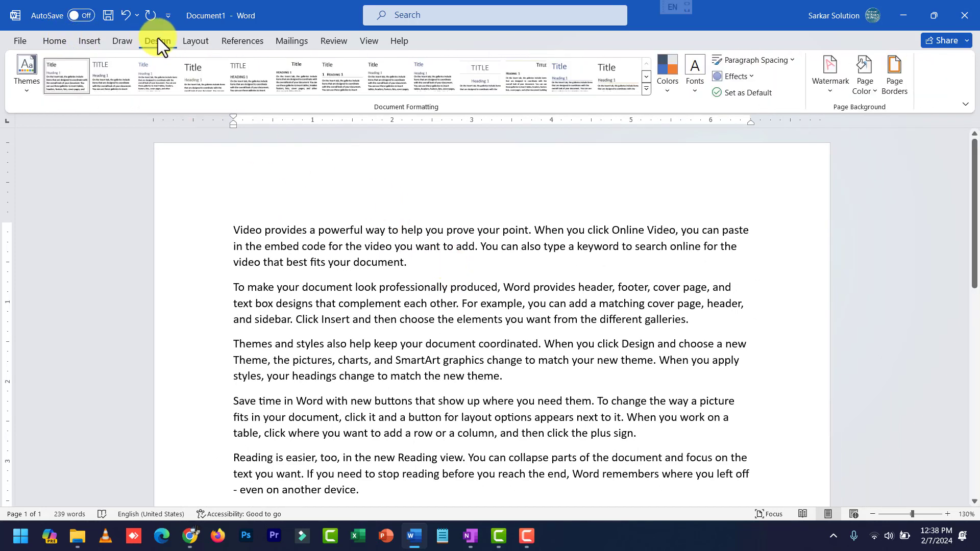
left_click(200, 41)
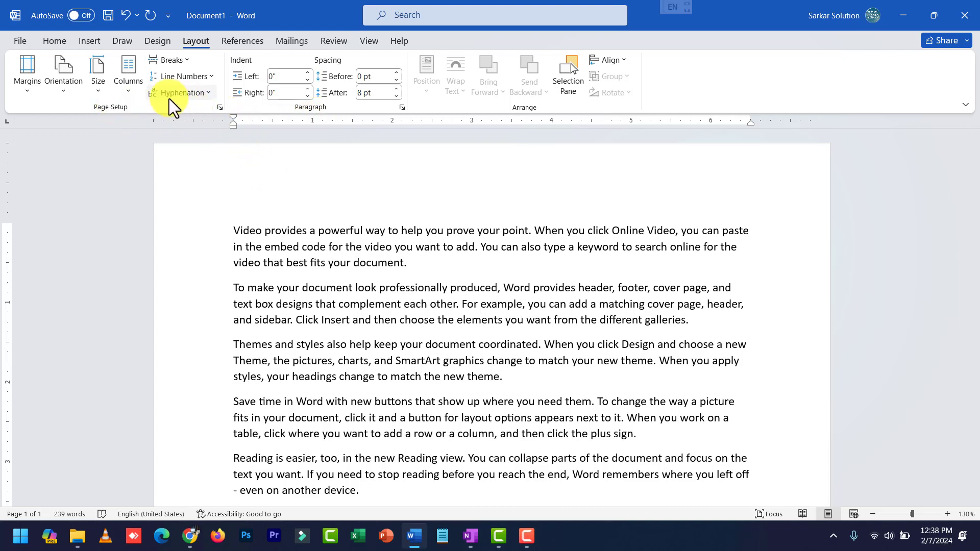
left_click(36, 89)
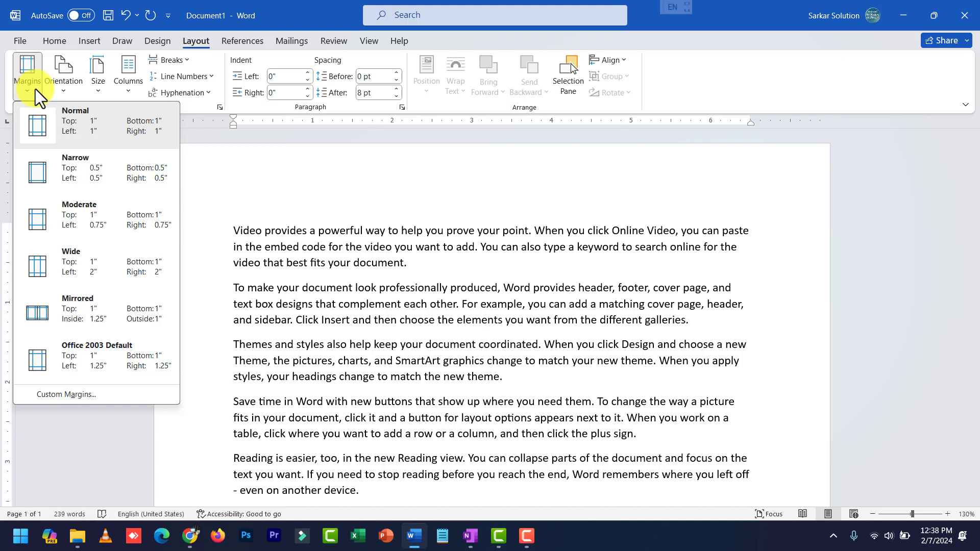
left_click(319, 225)
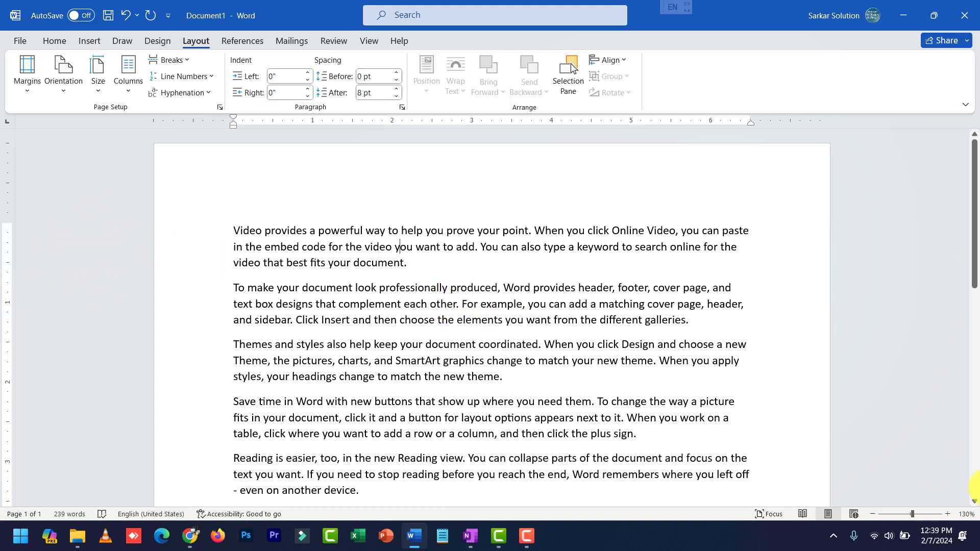
- Apply the Normal margin preset of 1" on all sides with the whole page in view at 50% zoom
left_click(873, 514)
left_click(872, 514)
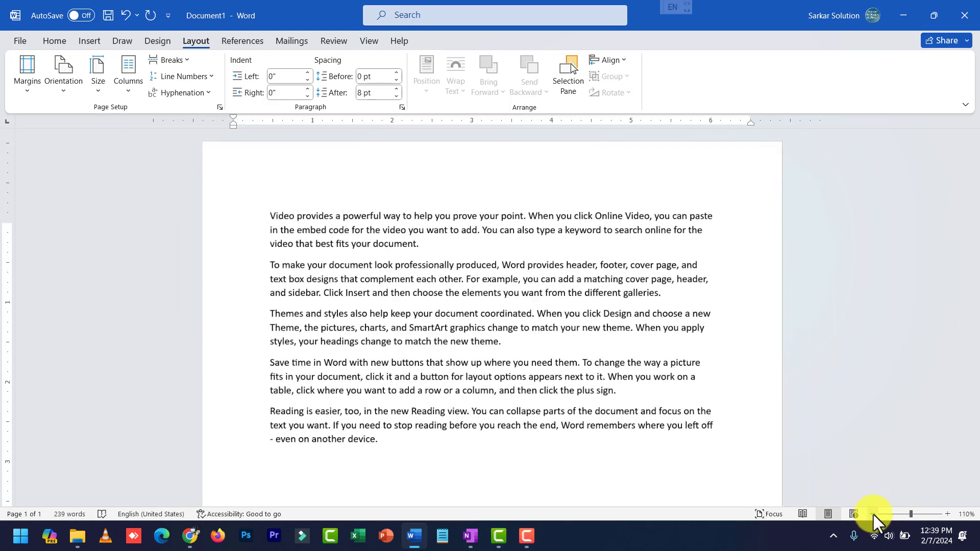
left_click(874, 514)
left_click(873, 514)
left_click(873, 514)
left_click(873, 514)
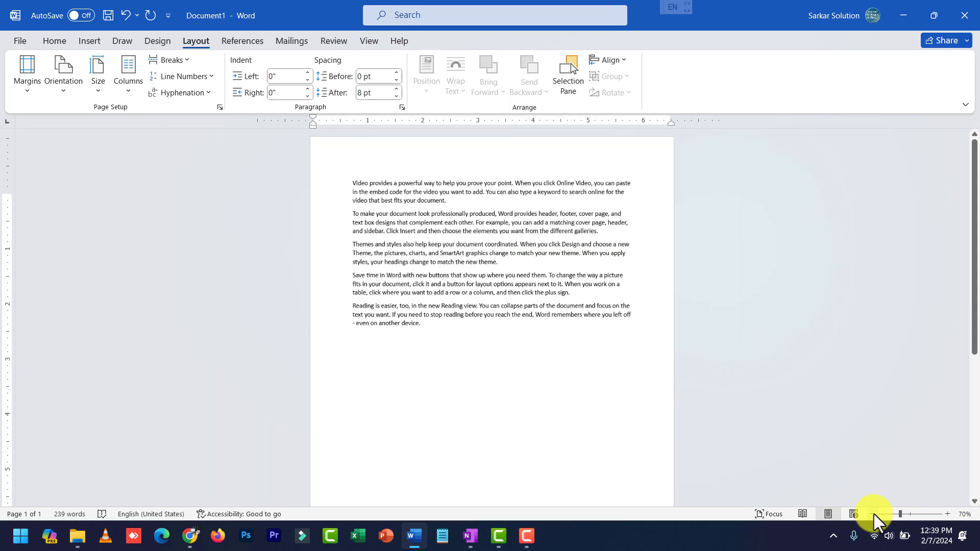
left_click(873, 514)
left_click(873, 514)
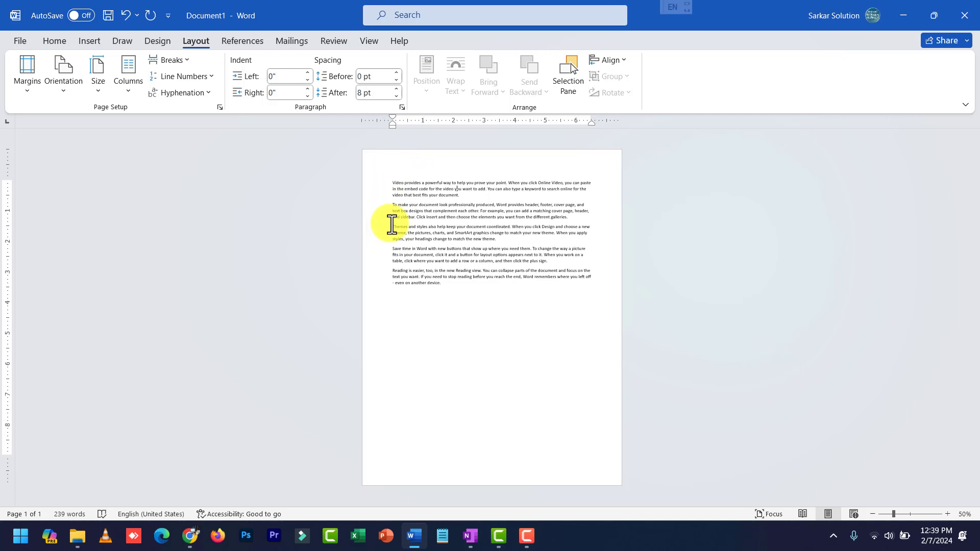
left_click(27, 87)
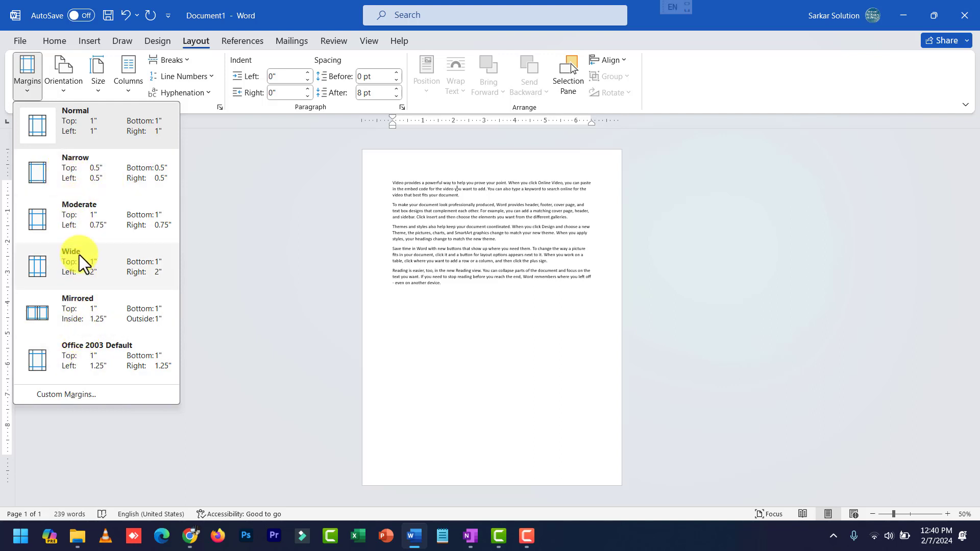
left_click(78, 125)
- Try the Landscape orientation on the page, and return it to Portrait
left_click(64, 88)
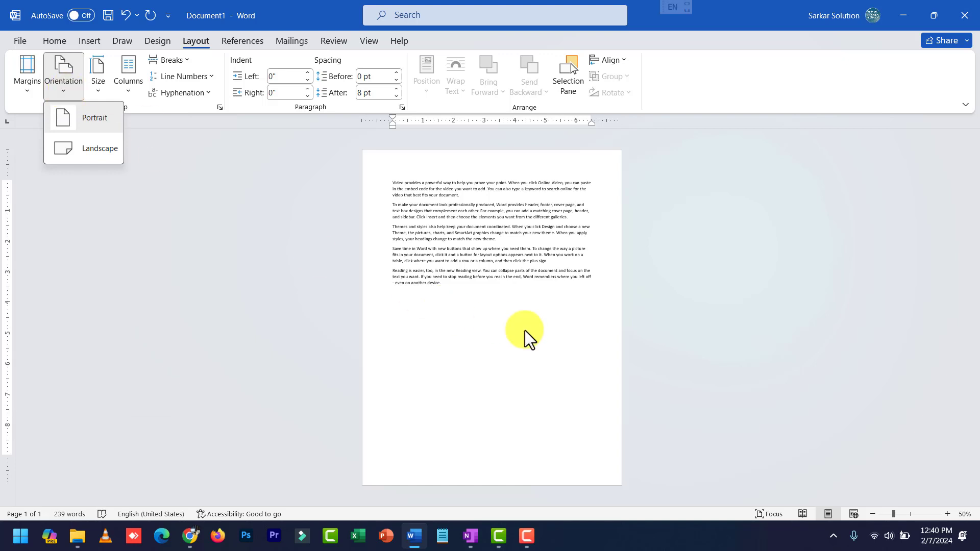
left_click(520, 254)
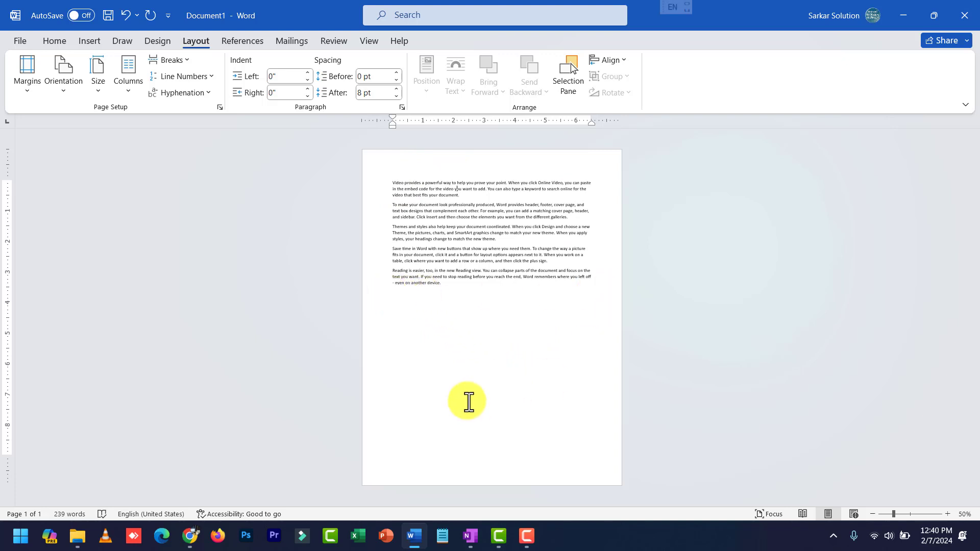
left_click(500, 277)
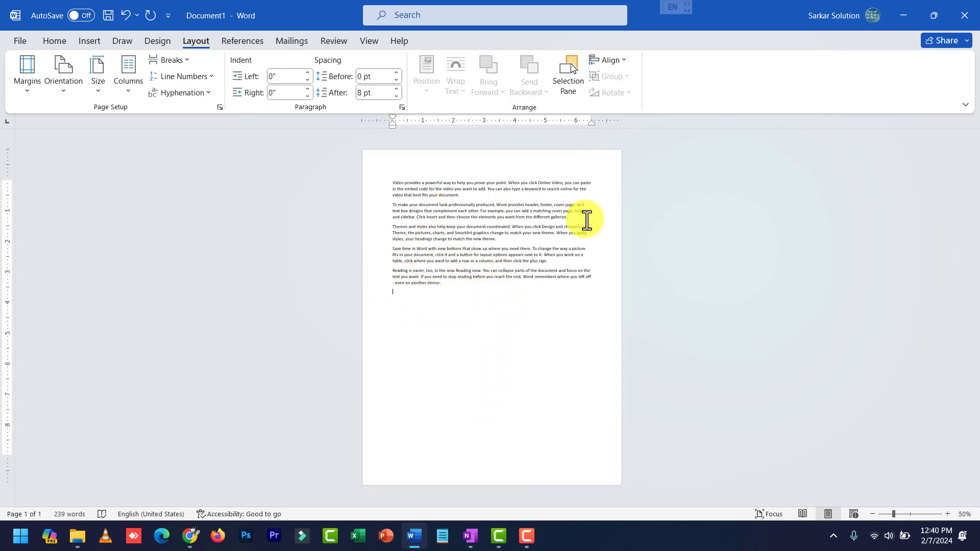
left_click(66, 93)
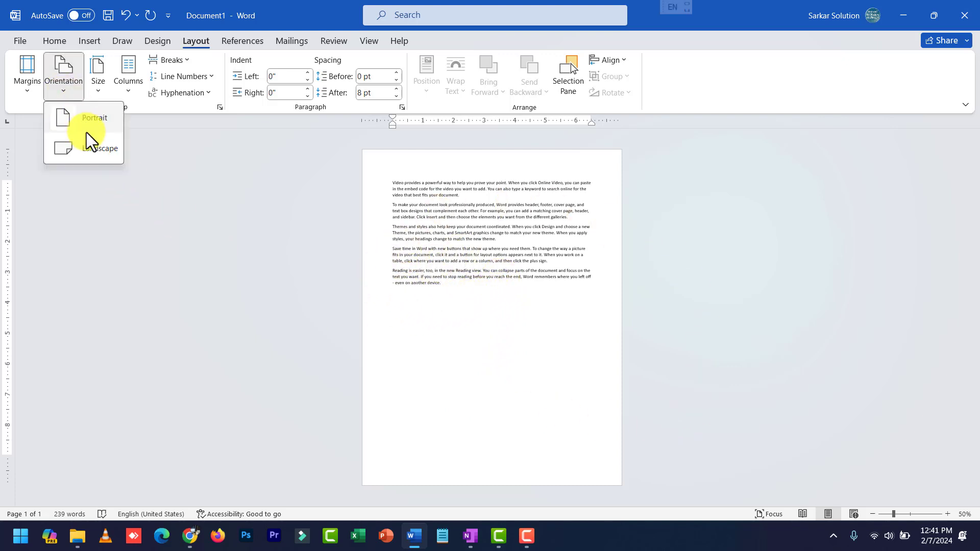
left_click(91, 152)
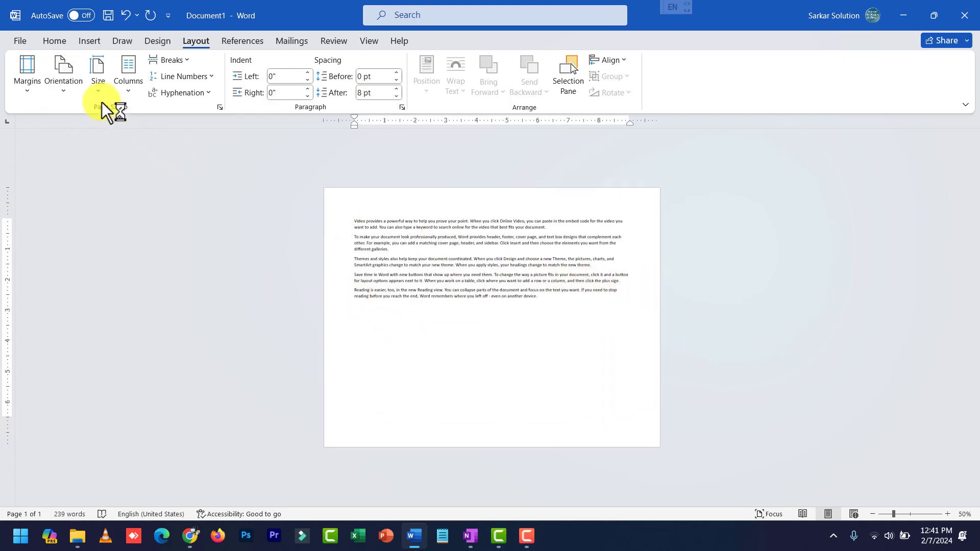
left_click(82, 89)
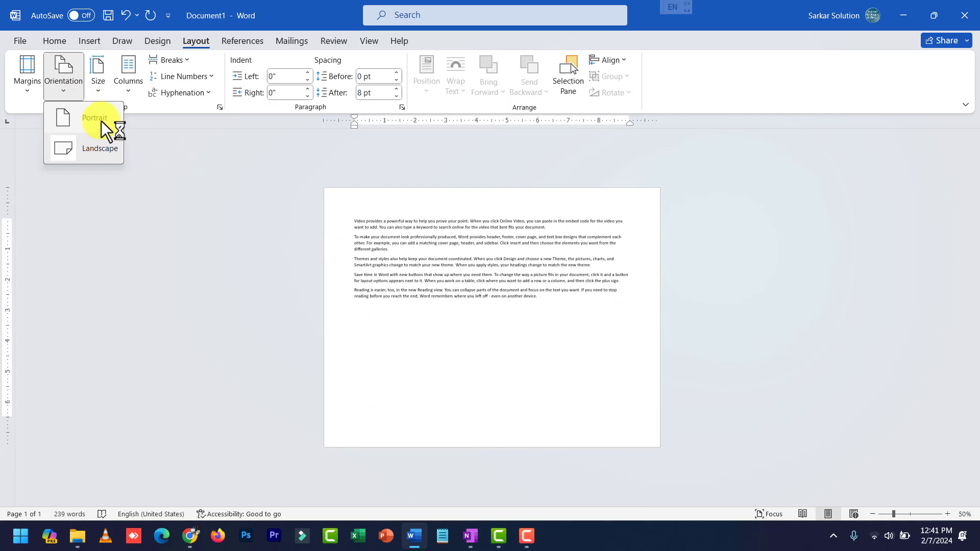
left_click(101, 122)
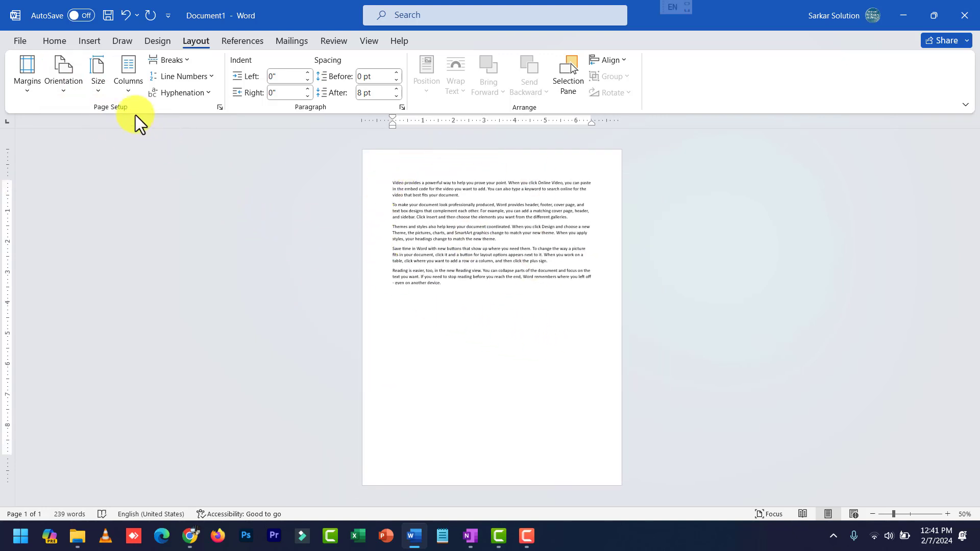
- Set the document's paper size to A4 (8.27" x 11.69")
left_click(94, 91)
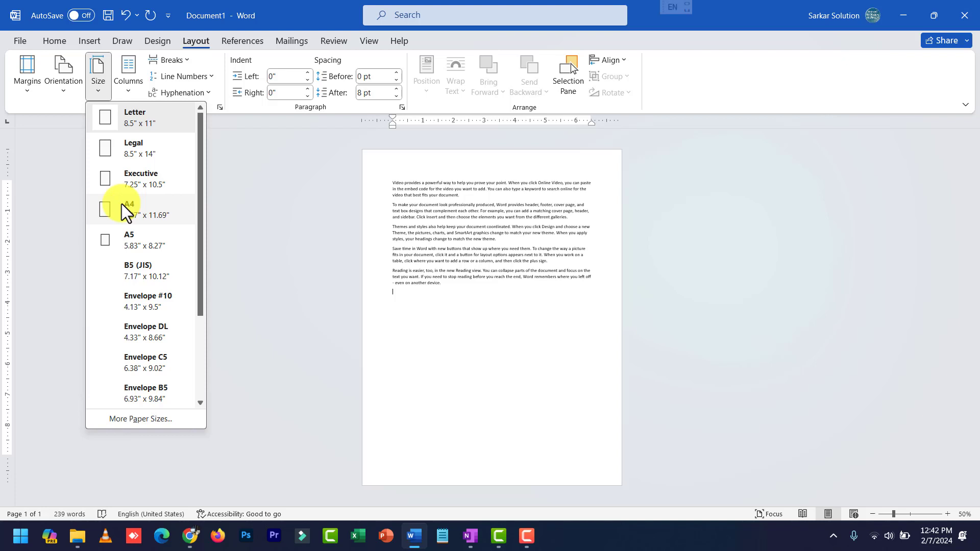
left_click(130, 214)
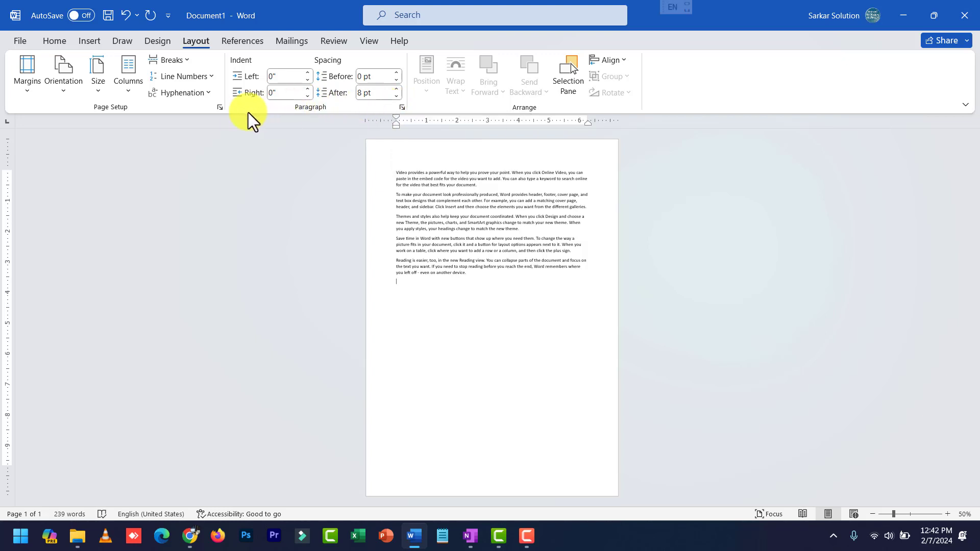
- In the Page Setup settings, set the margins to 0.8" top, 0.7" bottom, 0.9" left and 0.9" right
left_click(221, 108)
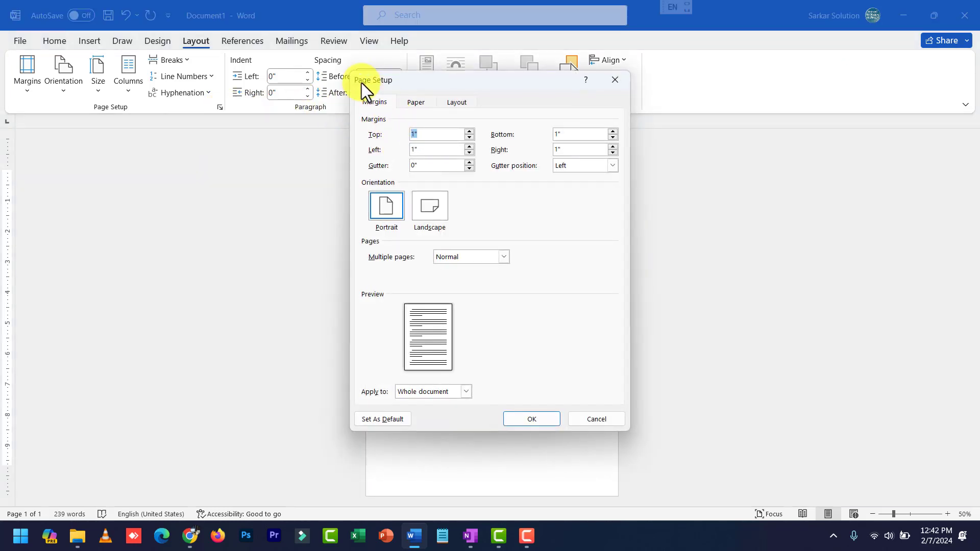
left_click_drag(373, 81, 382, 106)
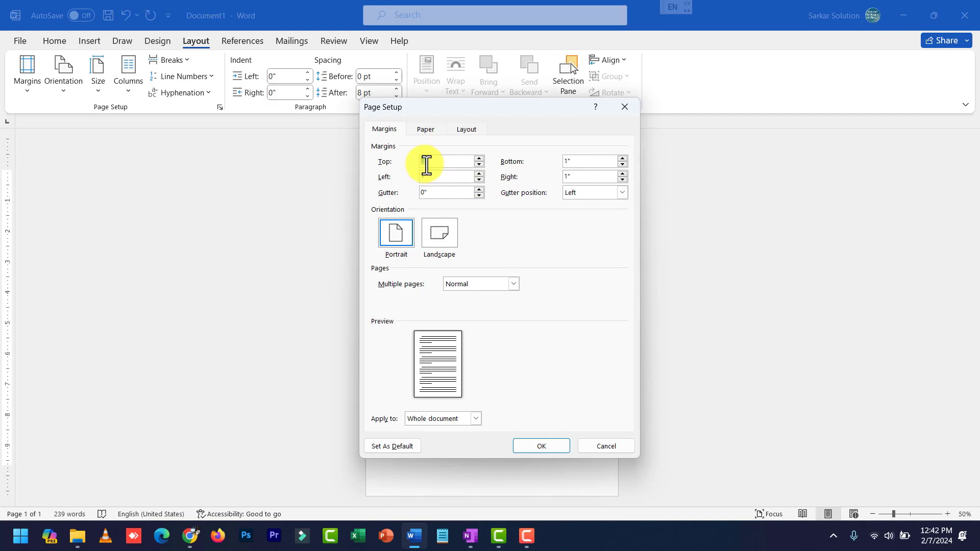
left_click(444, 159)
left_click(479, 165)
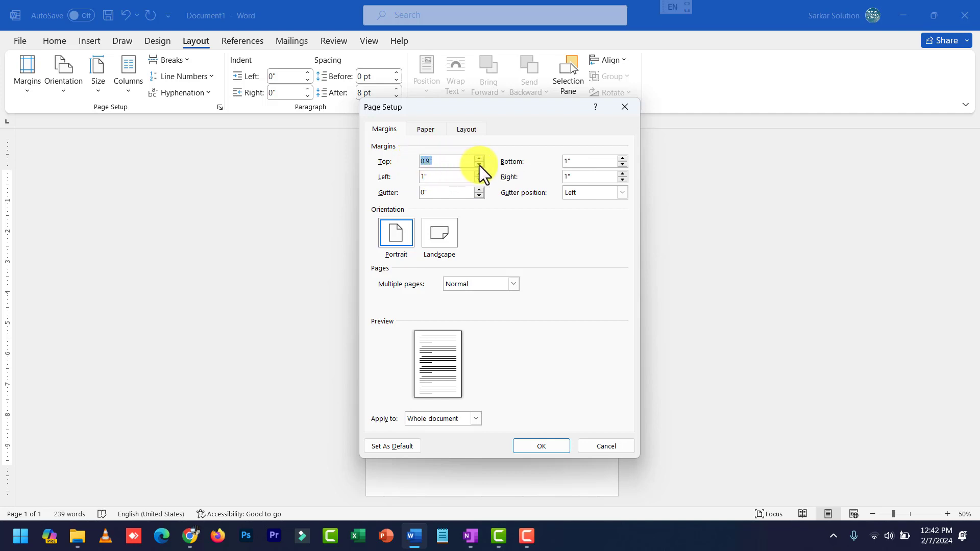
left_click(479, 164)
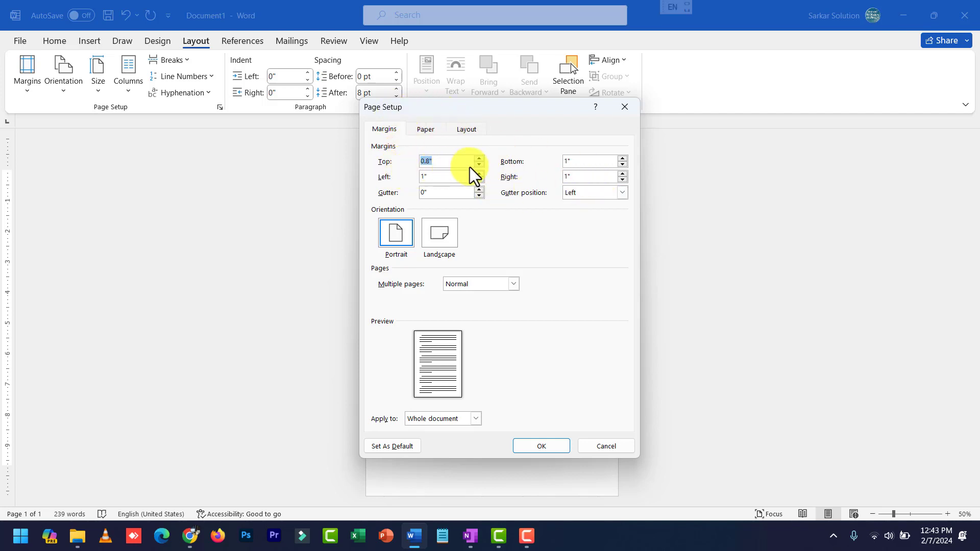
left_click(622, 164)
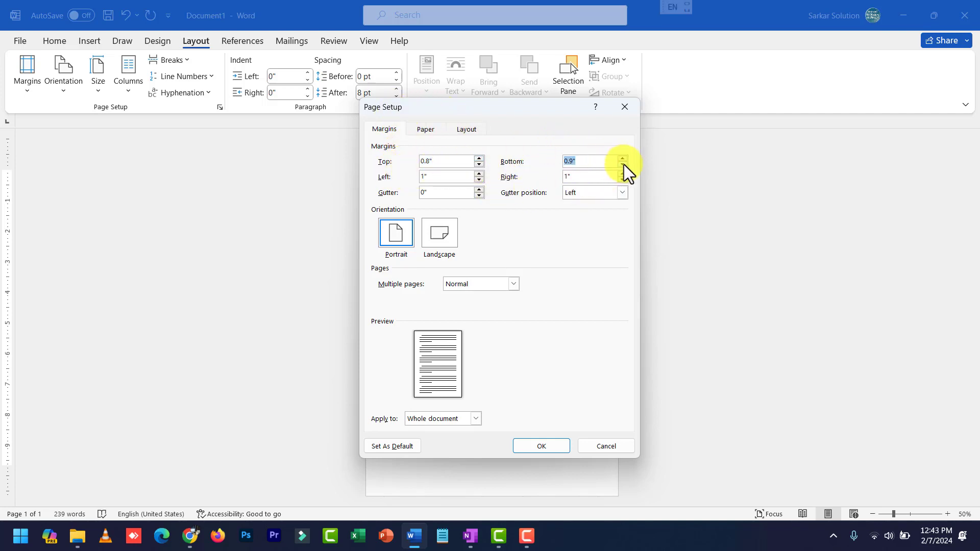
left_click(623, 158)
left_click(623, 158)
left_click(479, 179)
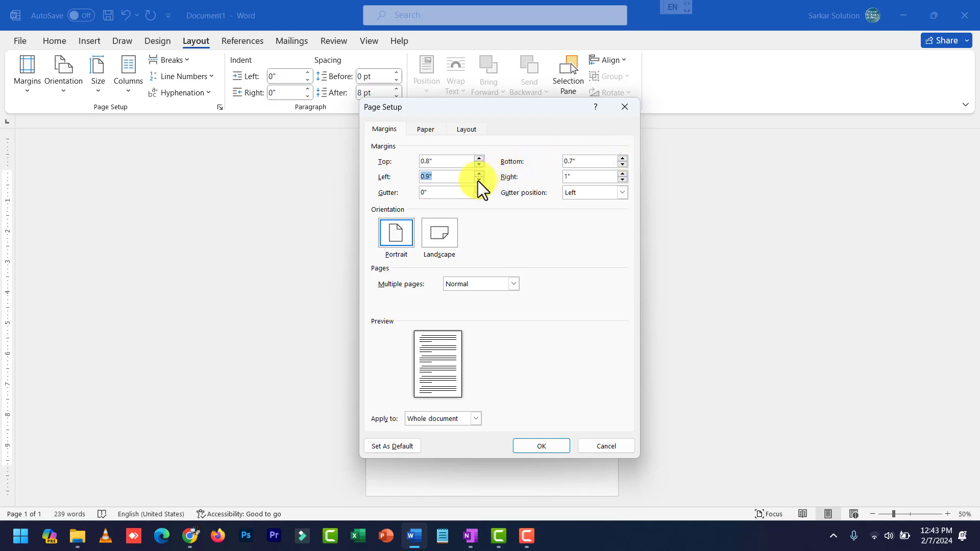
left_click(623, 180)
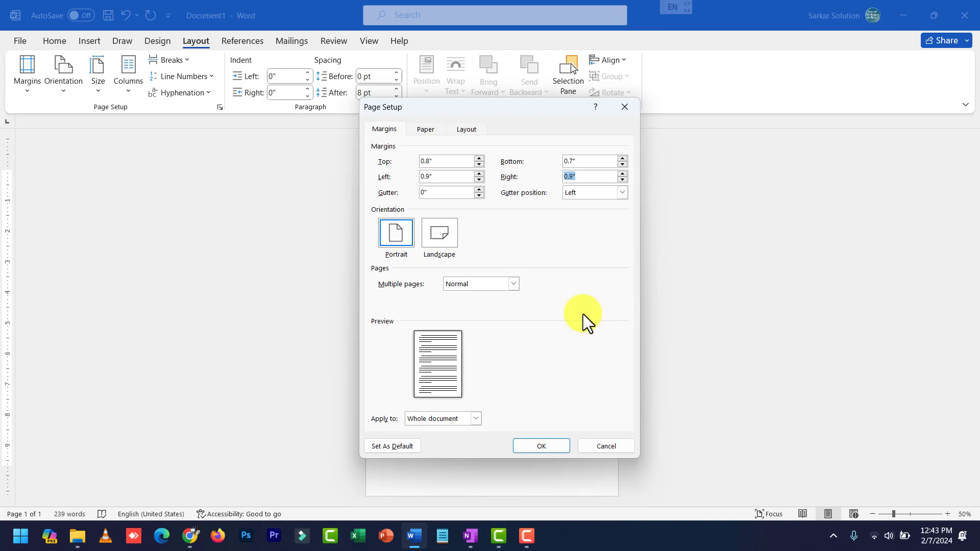
- Move the Page Setup dialog aside to uncover the page text and set the gutter to 1"
left_click_drag(516, 106, 653, 110)
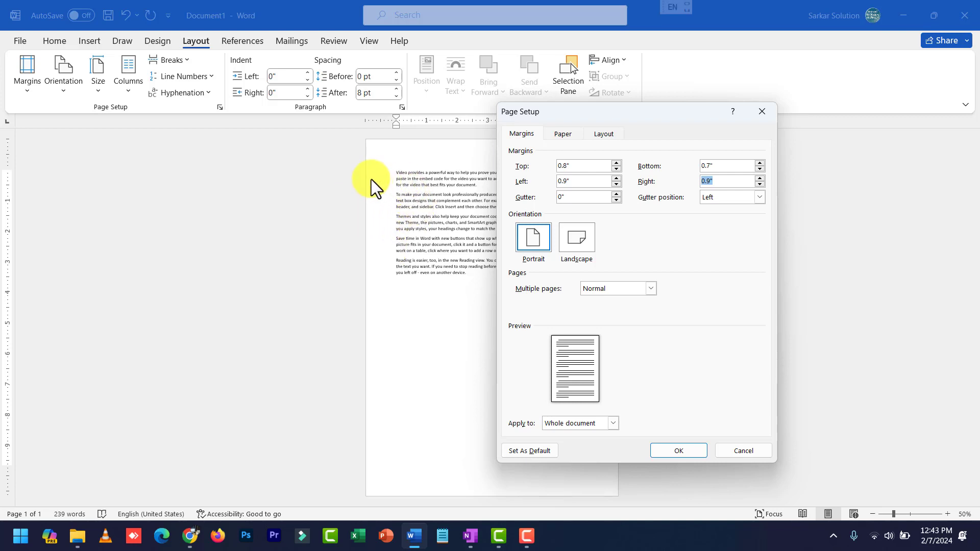
key("shift+Tab")
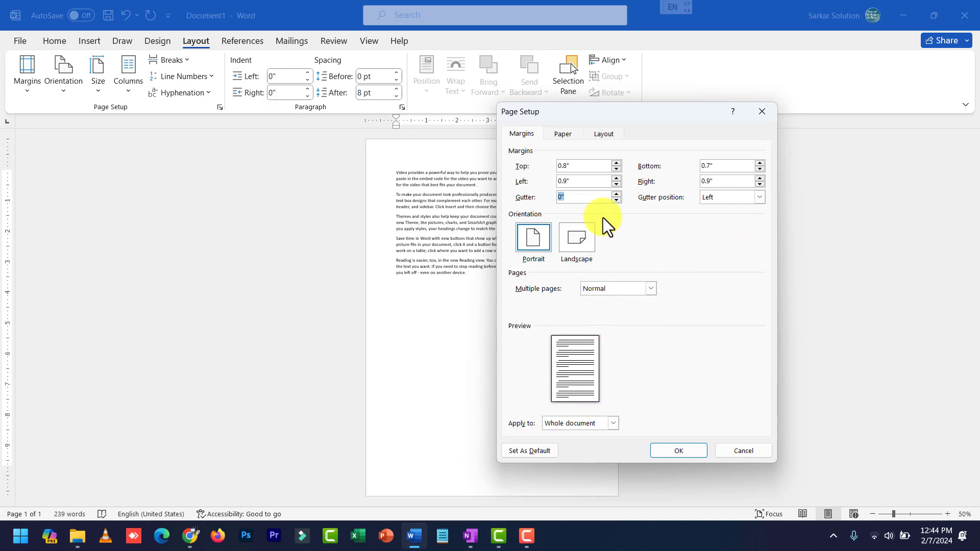
left_click(616, 194)
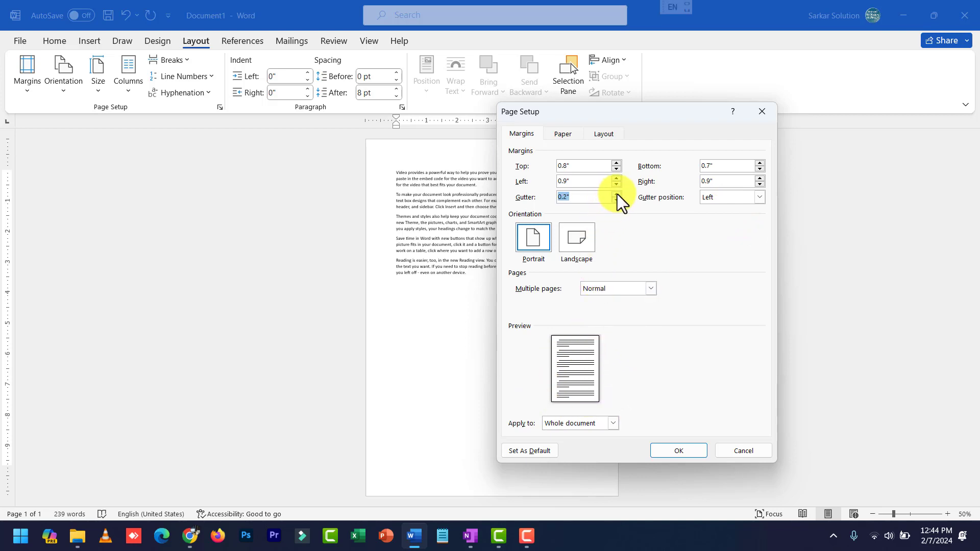
left_click(617, 194)
left_click(617, 194)
left_click(617, 194)
left_click(617, 194)
left_click(617, 194)
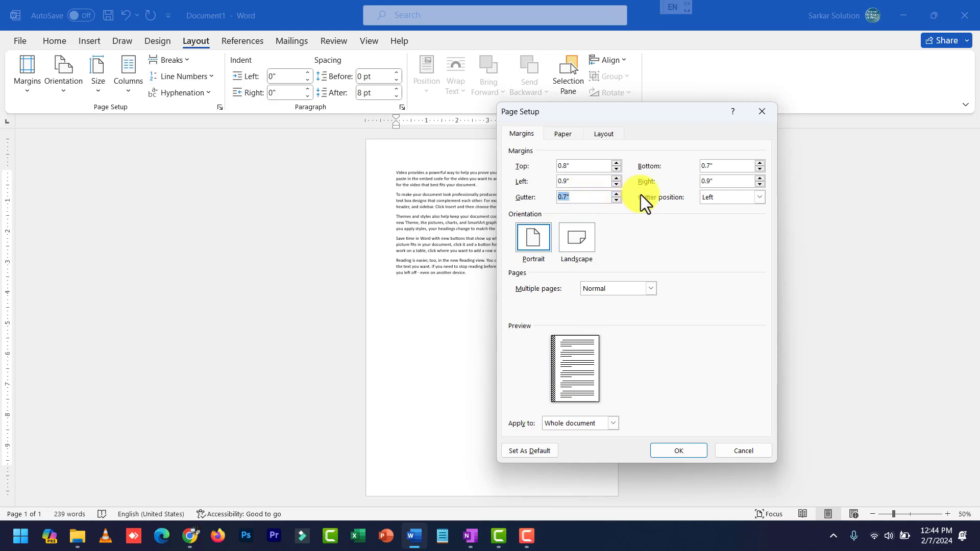
left_click(618, 194)
left_click(618, 194)
left_click(619, 194)
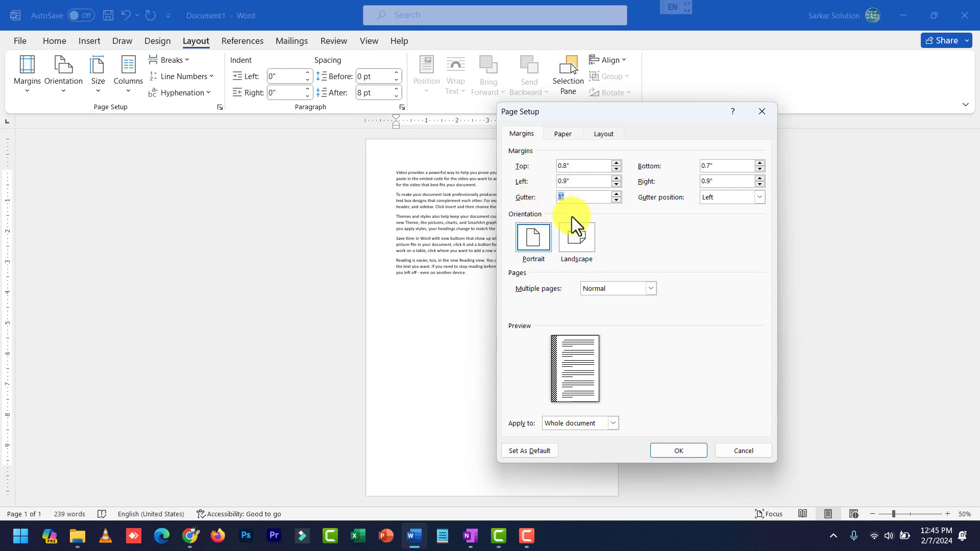
- Try the Top gutter position in the Page Setup settings, and return it to Left
left_click(728, 200)
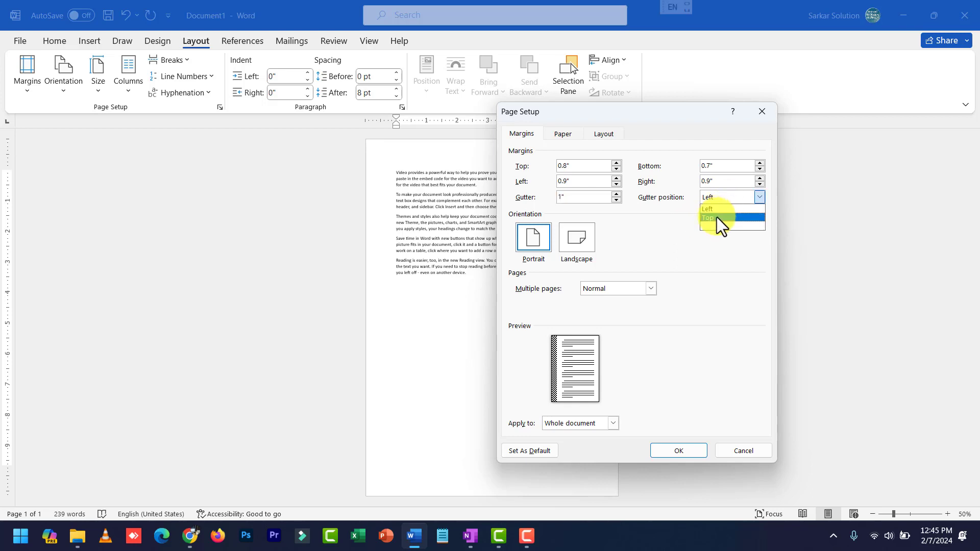
left_click(717, 217)
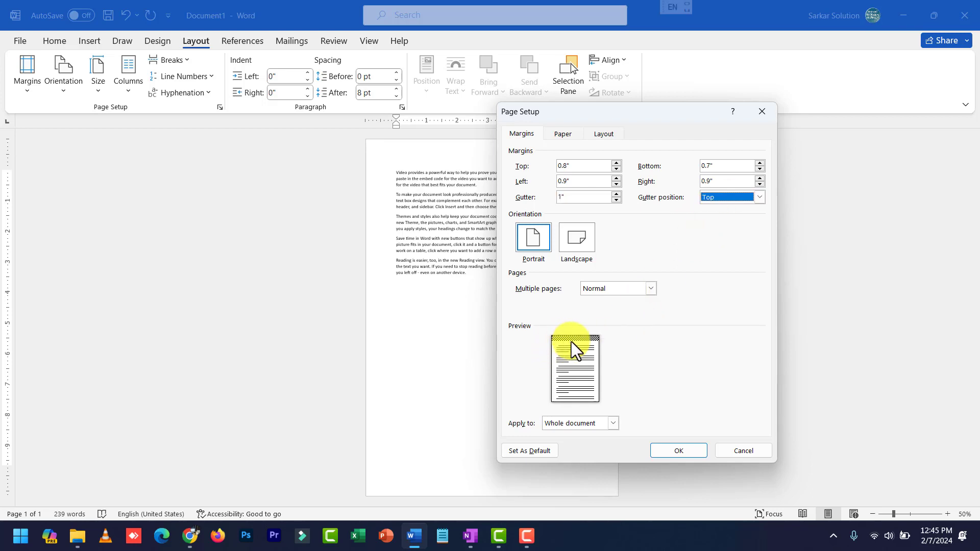
left_click(712, 200)
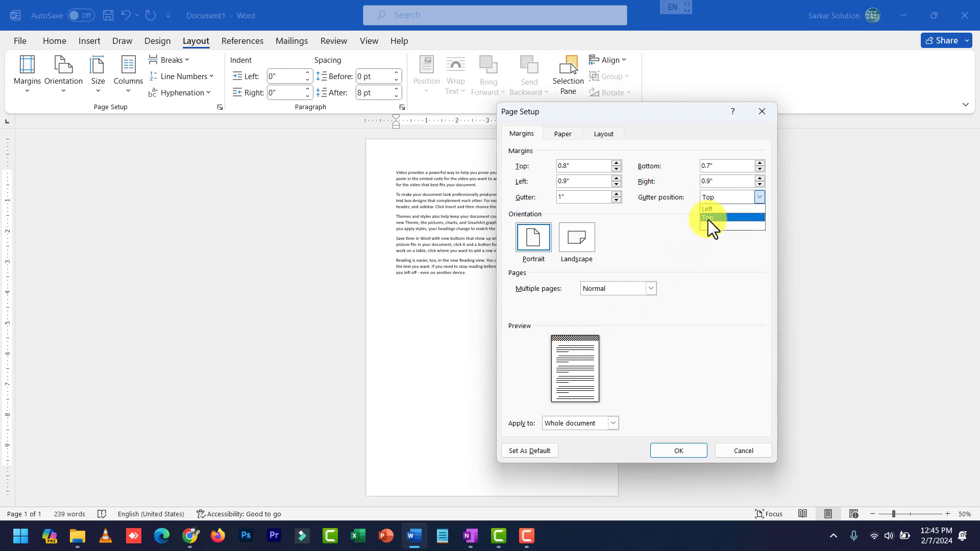
left_click(708, 211)
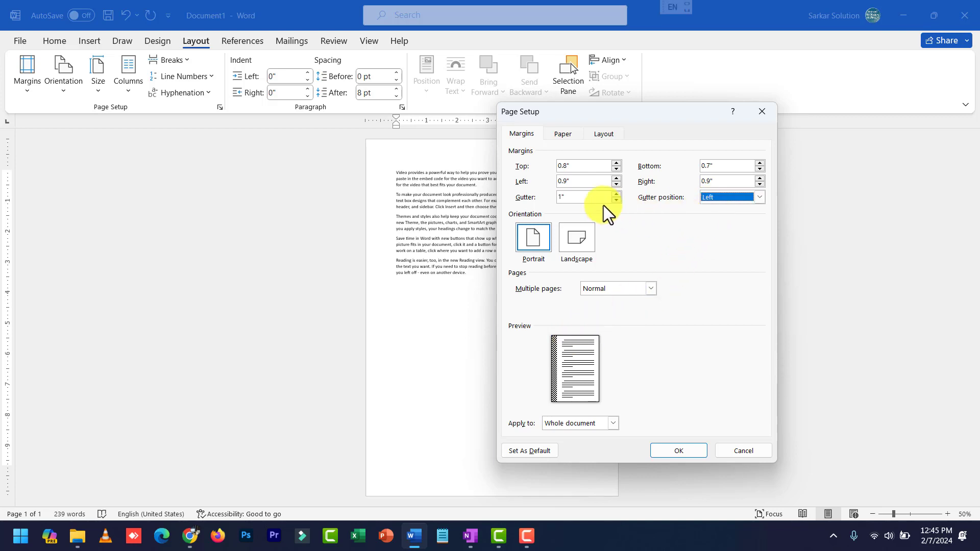
- Set the gutter to 0 and apply the page setup to the document
left_click(573, 199)
type("0")
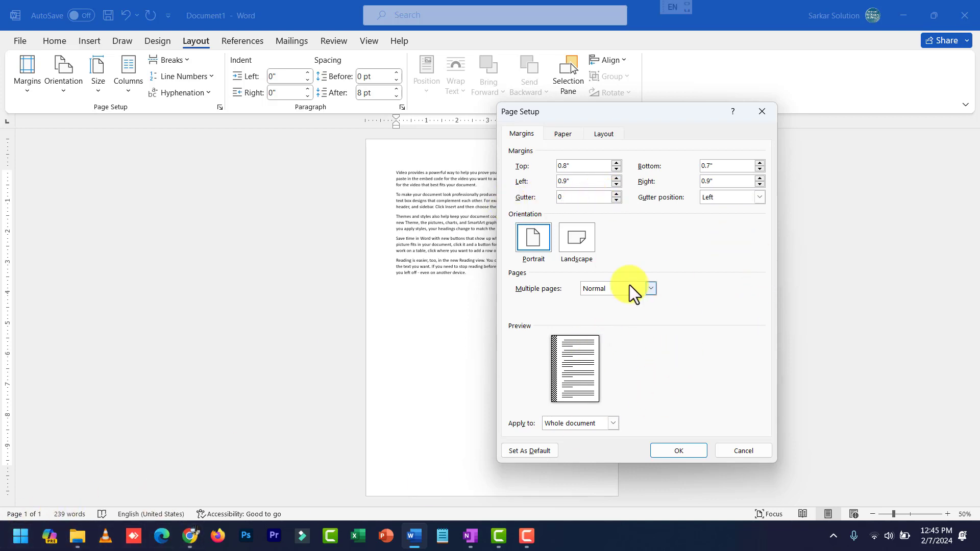
key("Return")
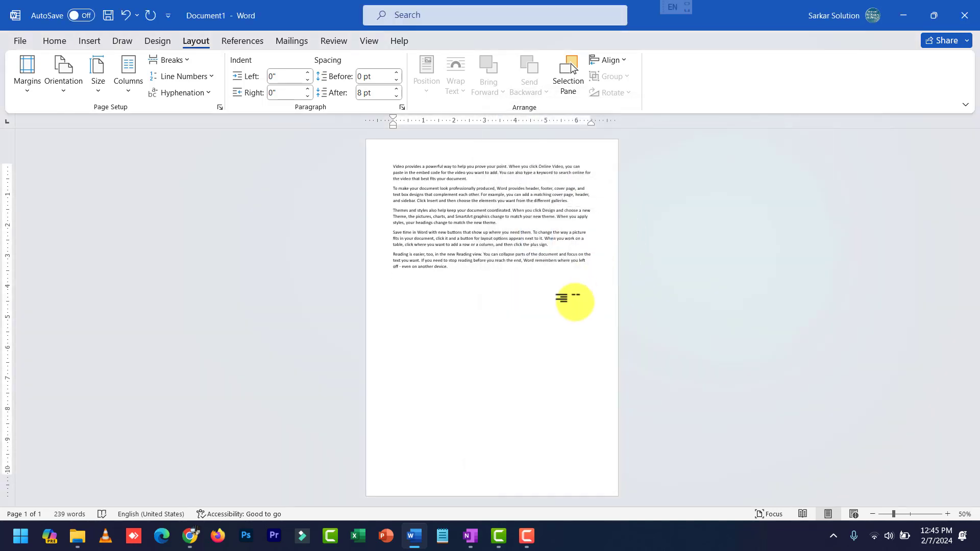
- In the Page Setup settings, try the Landscape orientation and return it to Portrait
left_click(219, 107)
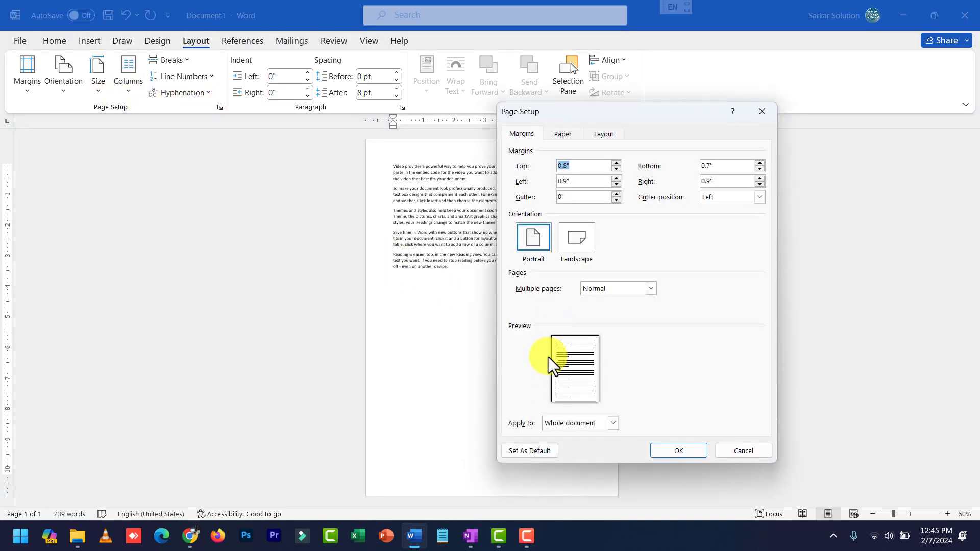
left_click_drag(580, 199, 542, 199)
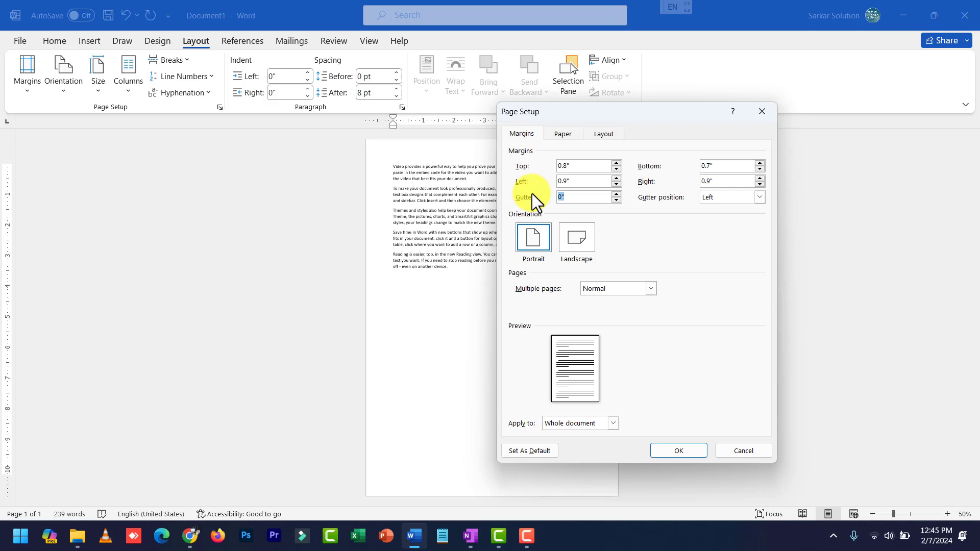
left_click(547, 245)
left_click(581, 249)
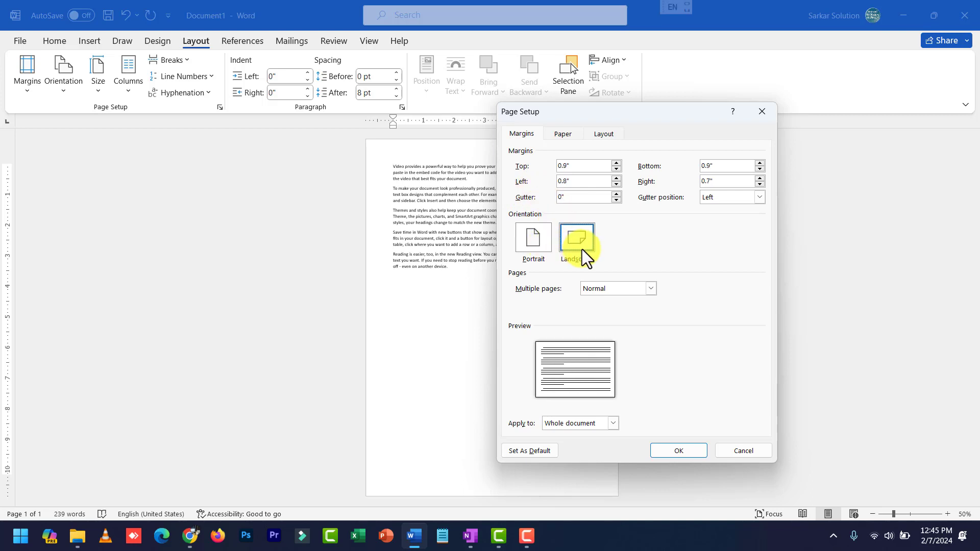
left_click(531, 240)
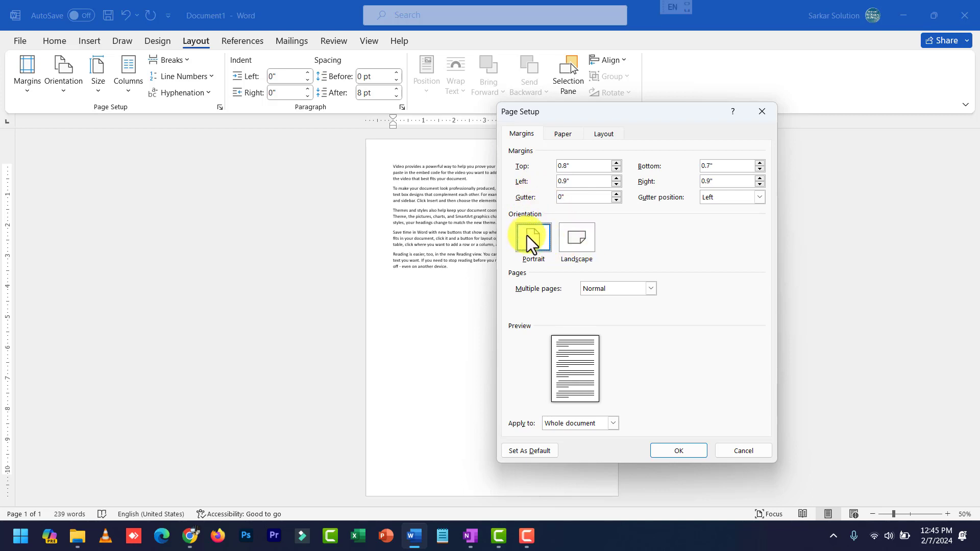
- Keep A4 as the paper size in the Page Setup settings and apply the setup to the whole document
left_click(563, 132)
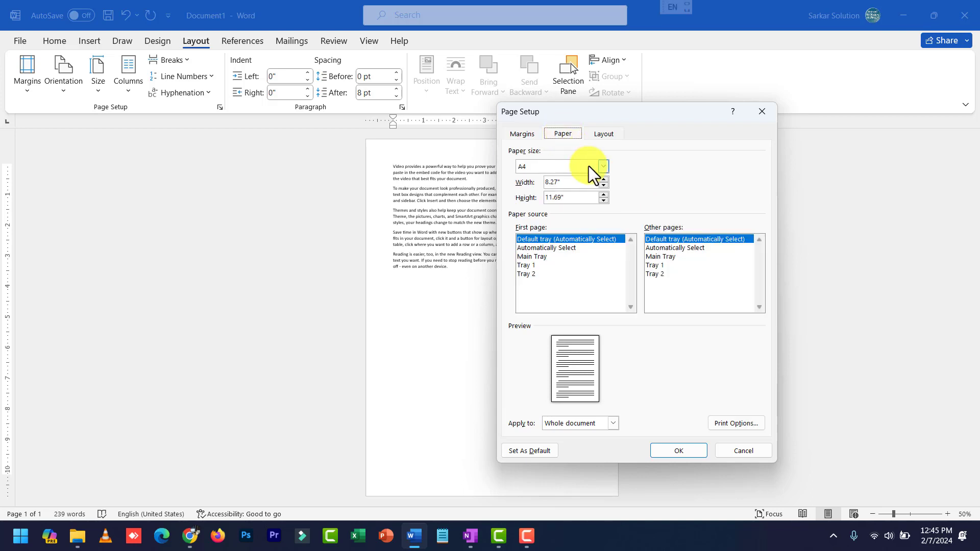
left_click(604, 165)
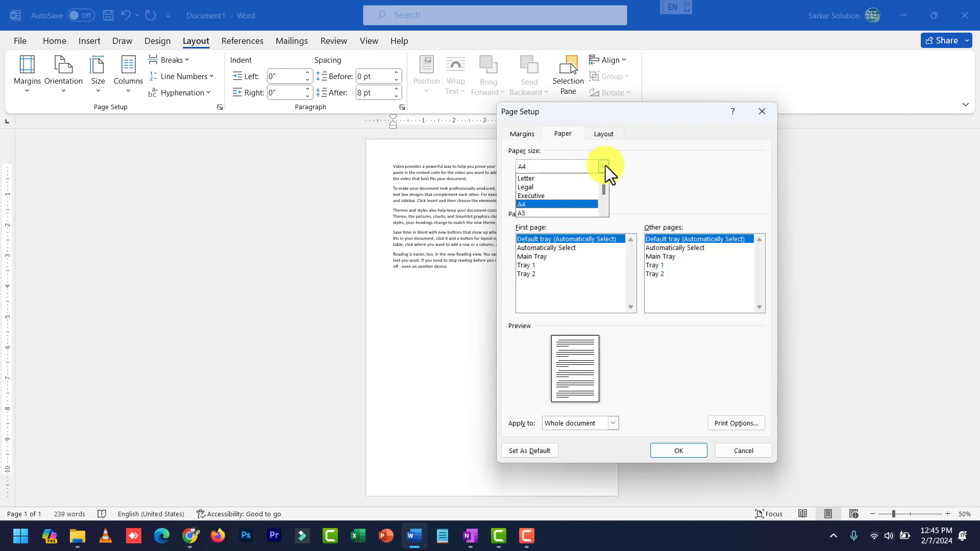
left_click(544, 203)
left_click(528, 133)
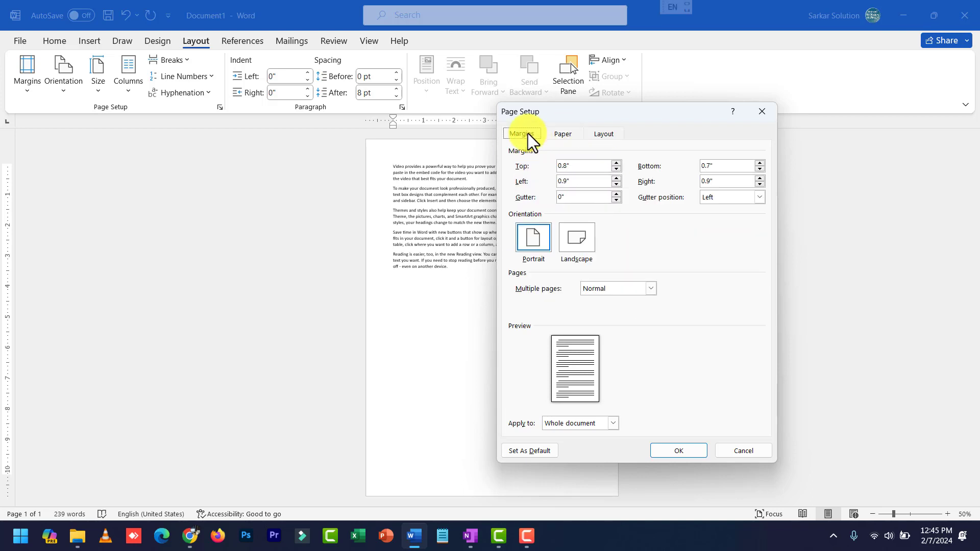
left_click(556, 134)
left_click(534, 135)
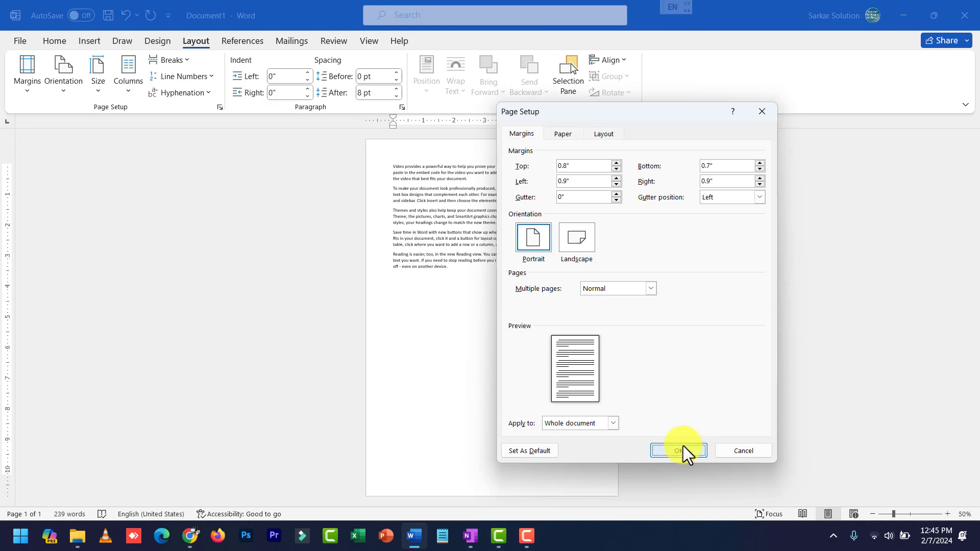
left_click(683, 446)
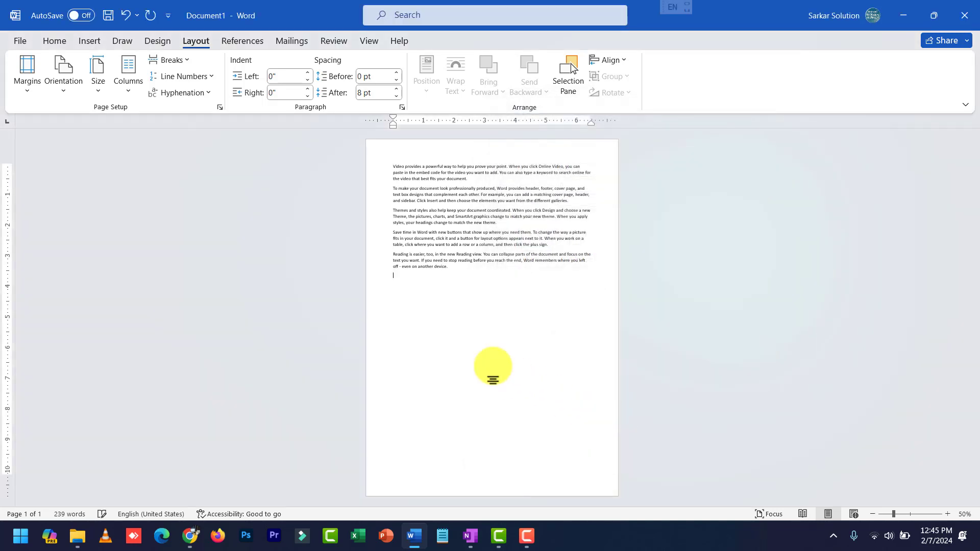
left_click(220, 106)
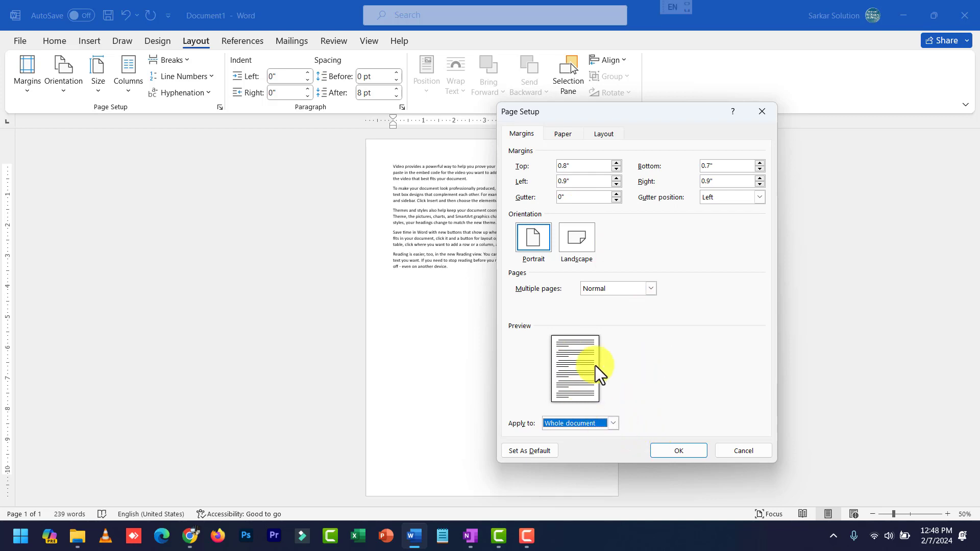
left_click(675, 452)
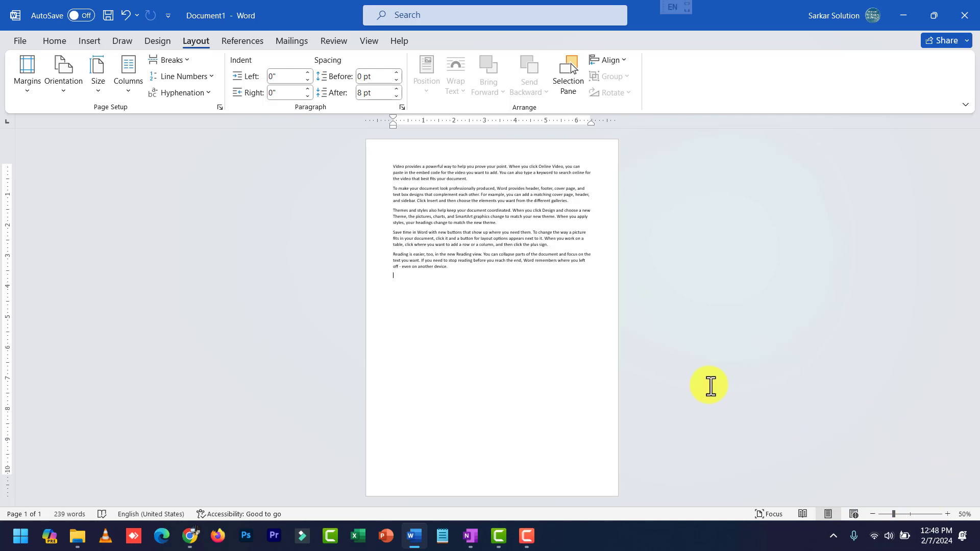
- Arrange the document text in two columns
scroll(461, 187, "up", 8, "ctrl")
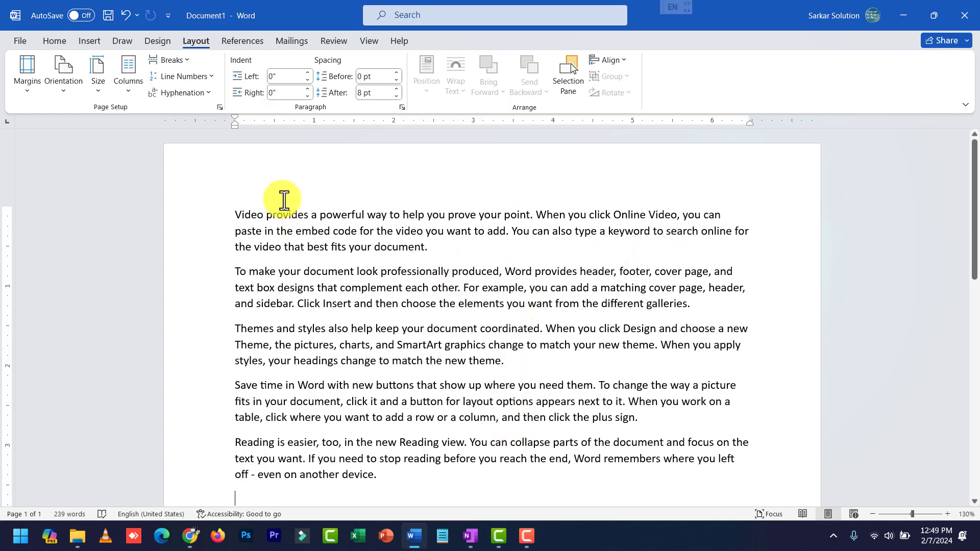
left_click(130, 96)
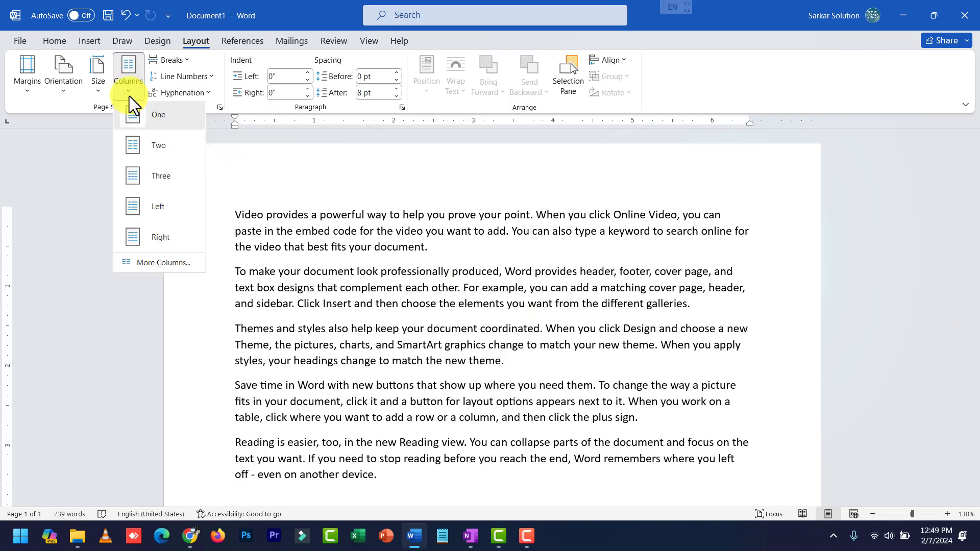
left_click(148, 149)
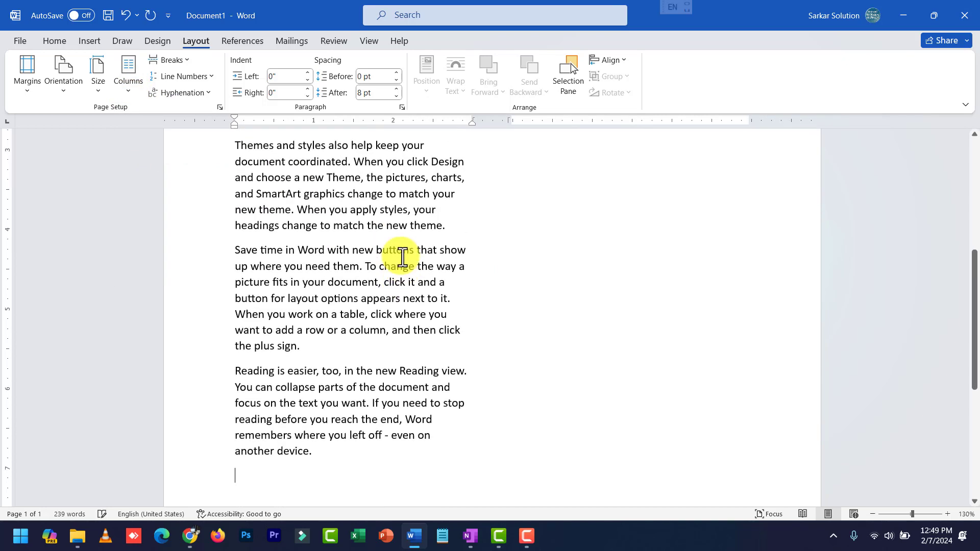
scroll(525, 219, "up", 1)
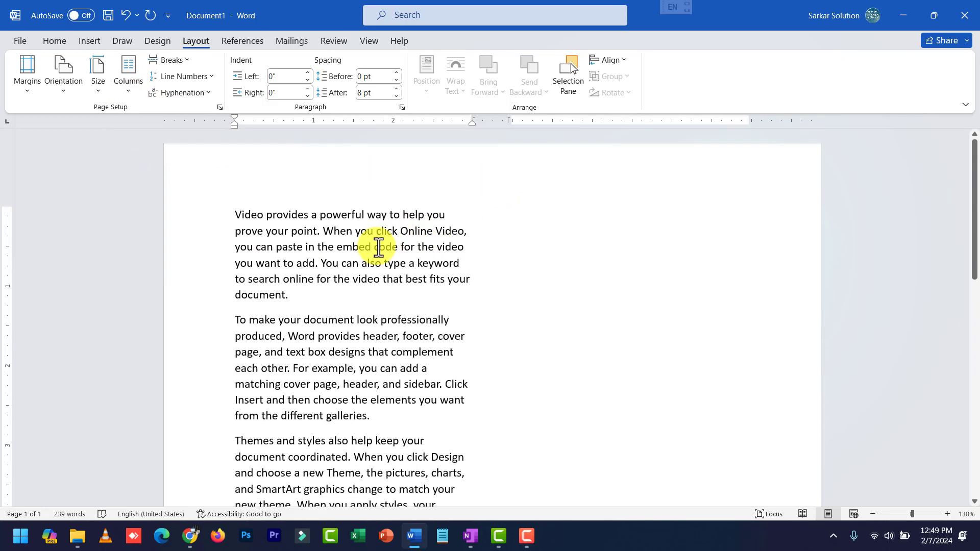
- Copy all of the document's text and paste it six times so that it fills both columns over several pages
key("ctrl+a")
scroll(404, 334, "down", 4)
key("ctrl+c")
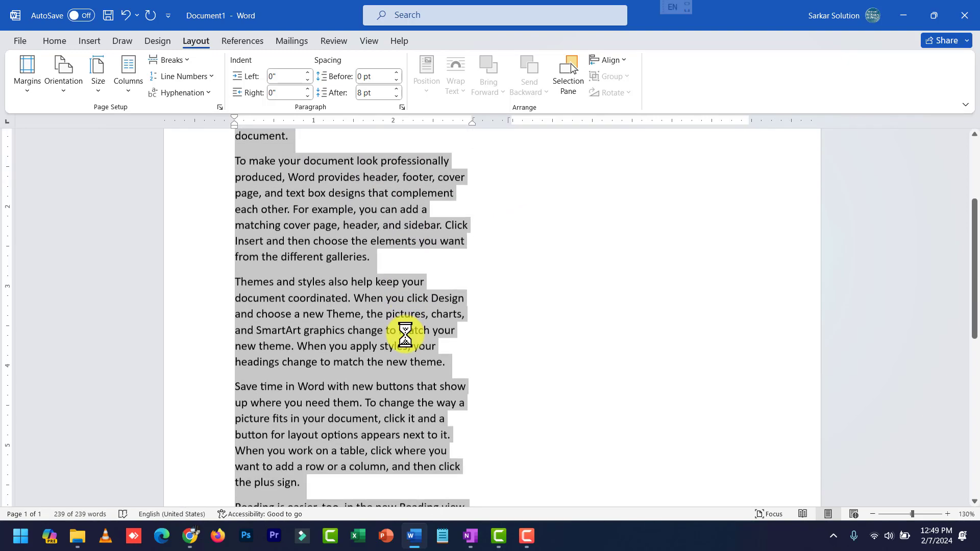
key("ctrl+v")
key("ctrl+v")
key("ctrl+v")
key("ctrl+v")
key("ctrl+v")
key("ctrl+v")
scroll(410, 333, "up", 15)
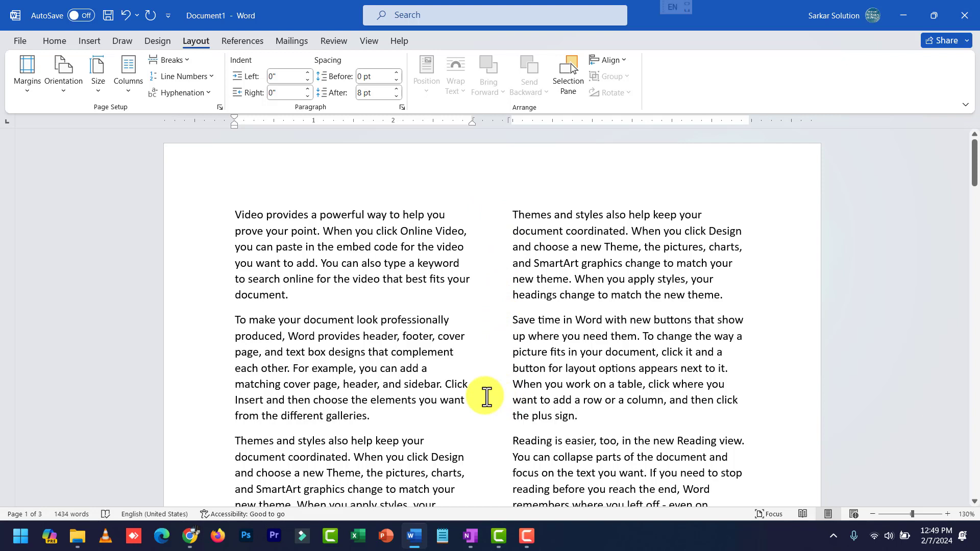
- Add a separating line between the two text columns throughout the whole document
left_click(131, 89)
left_click(166, 264)
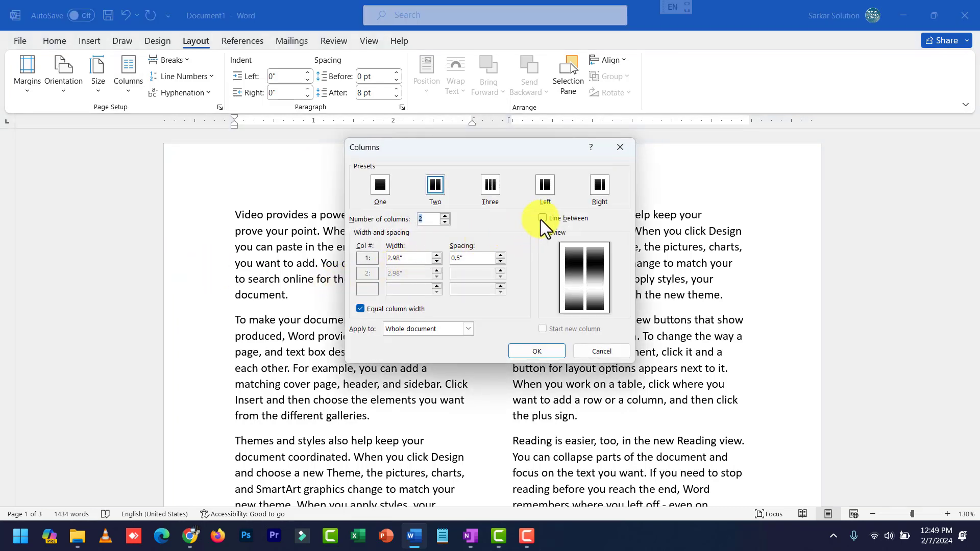
left_click(542, 218)
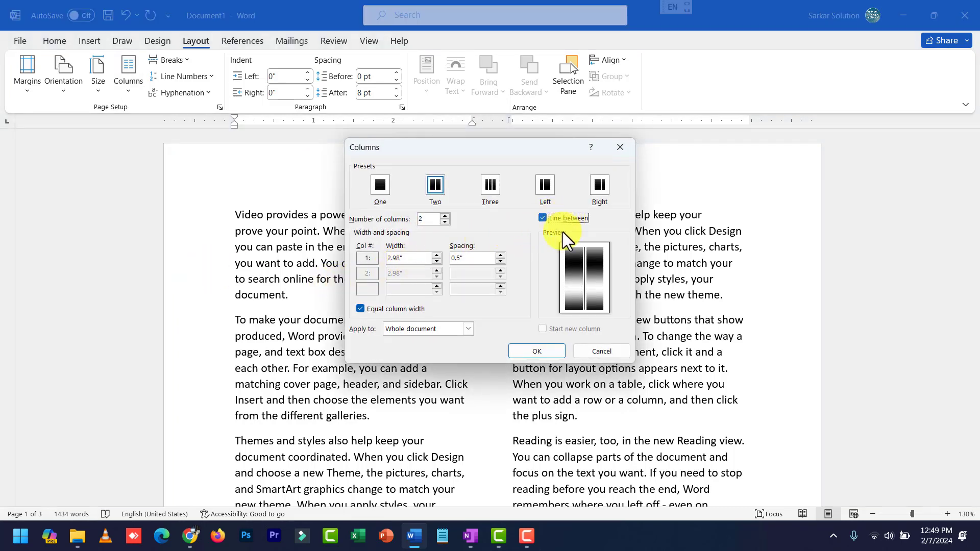
left_click(536, 351)
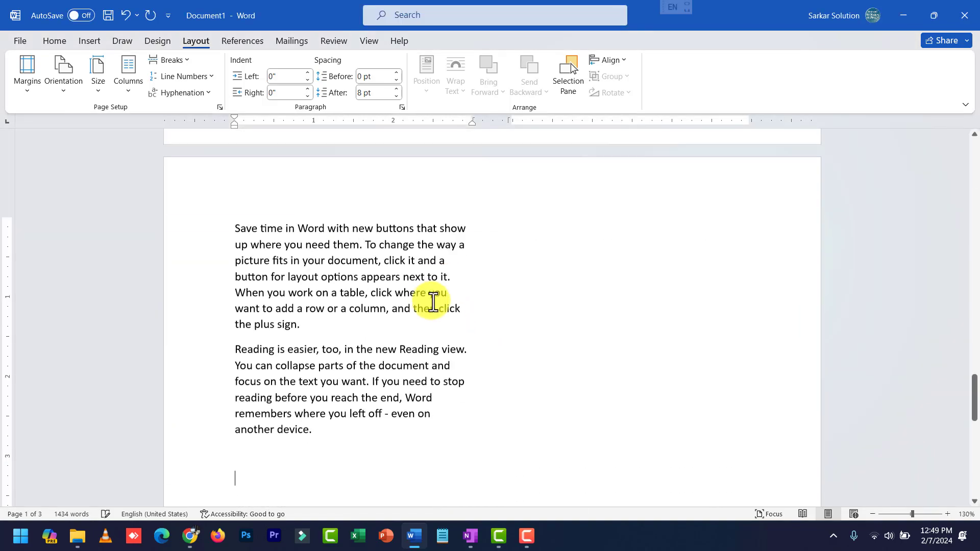
scroll(510, 295, "up", 20)
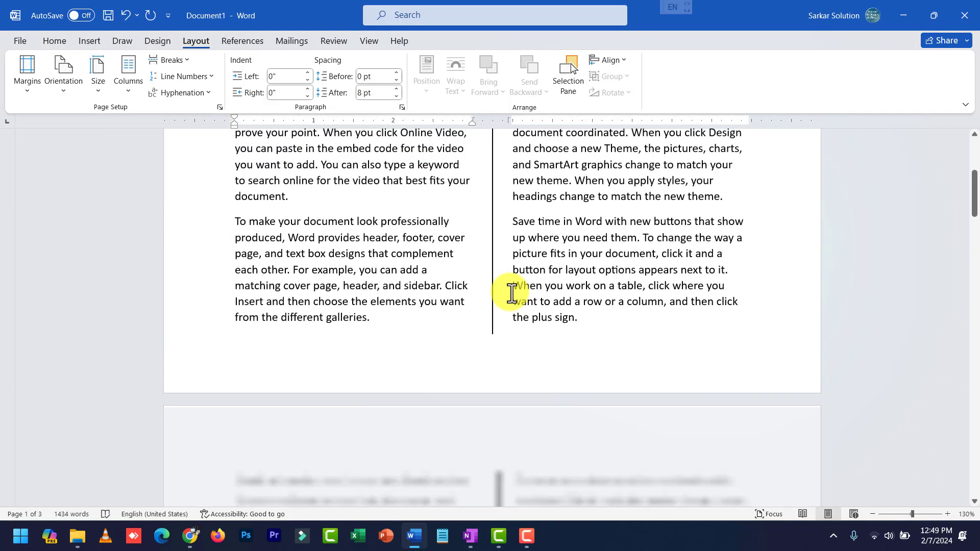
scroll(512, 293, "up", 3)
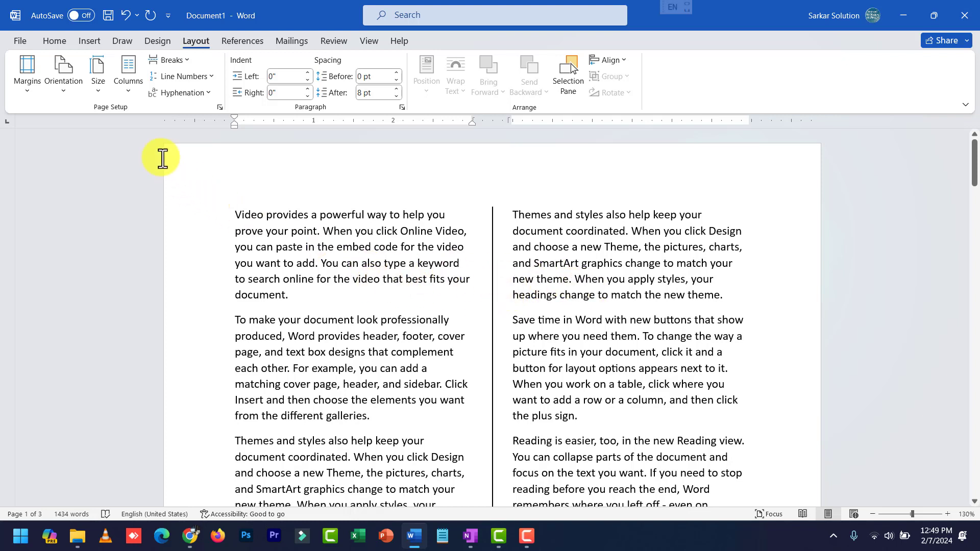
- Change the document layout to three columns and check the text across the pages
left_click(133, 92)
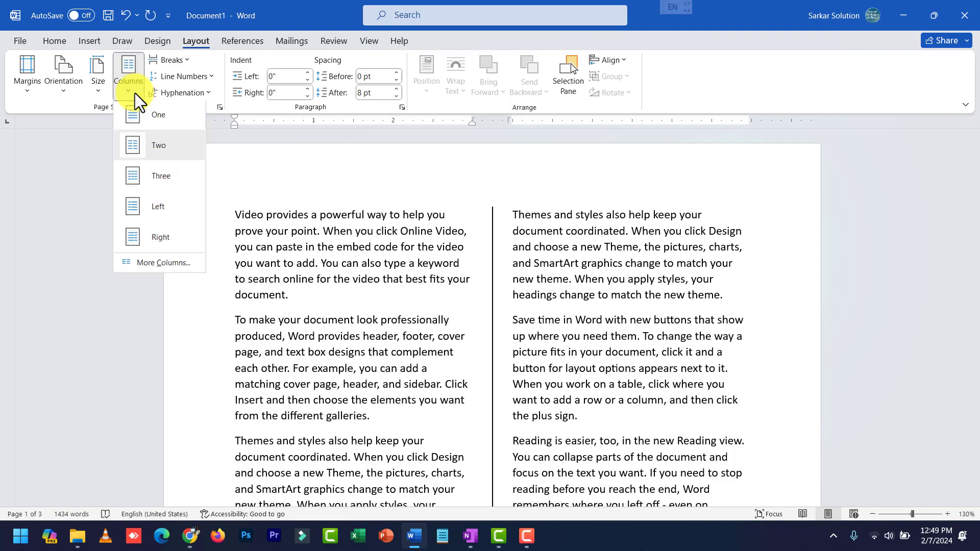
left_click(171, 176)
scroll(394, 269, "down", 20)
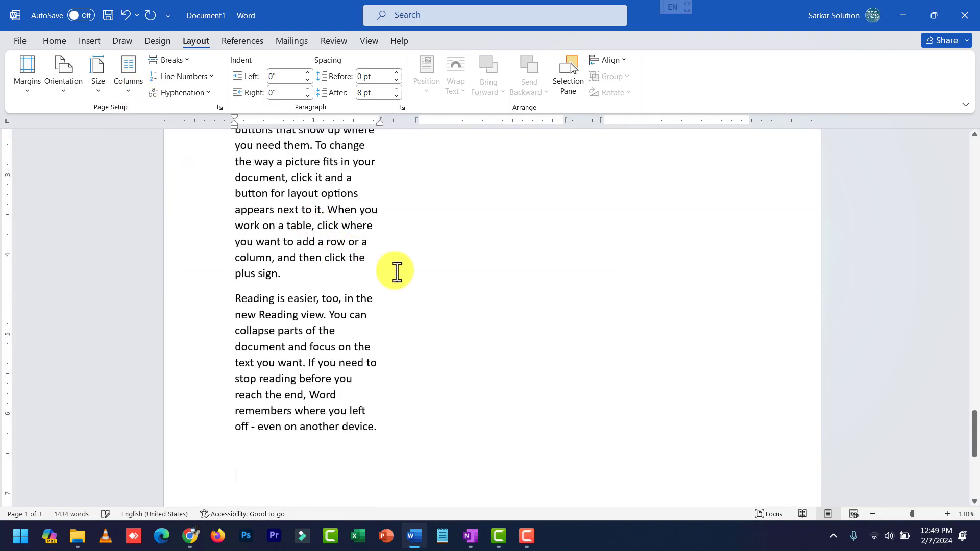
scroll(416, 281, "up", 18)
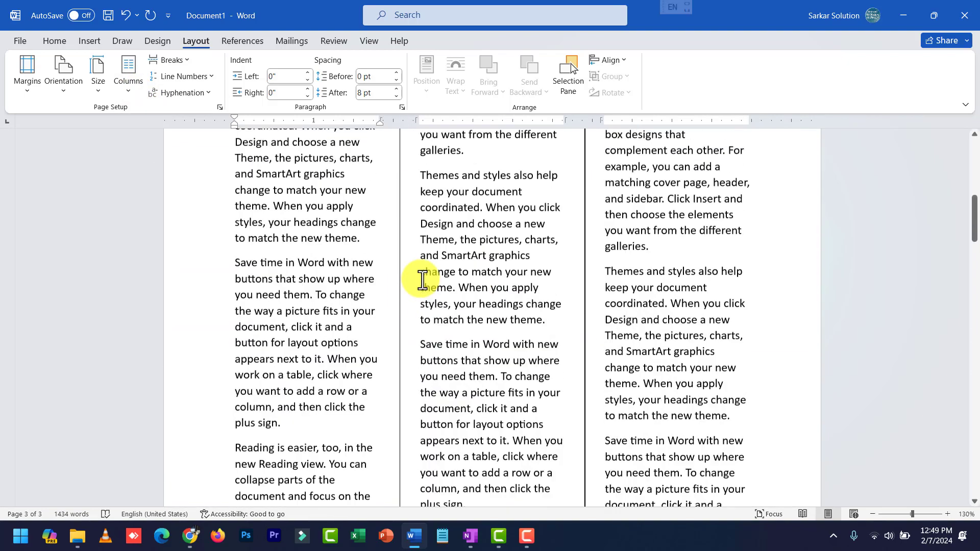
scroll(422, 279, "up", 6)
left_click(128, 76)
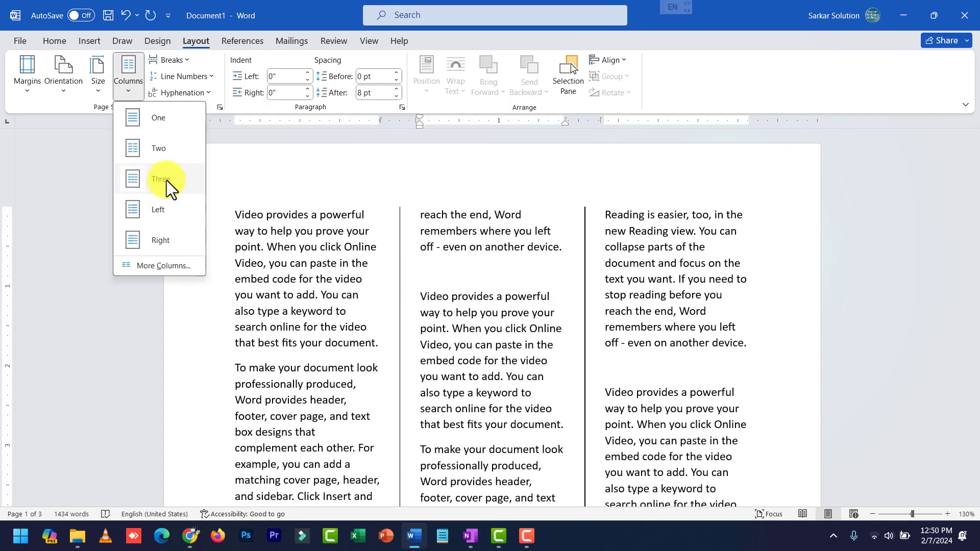
left_click(505, 228)
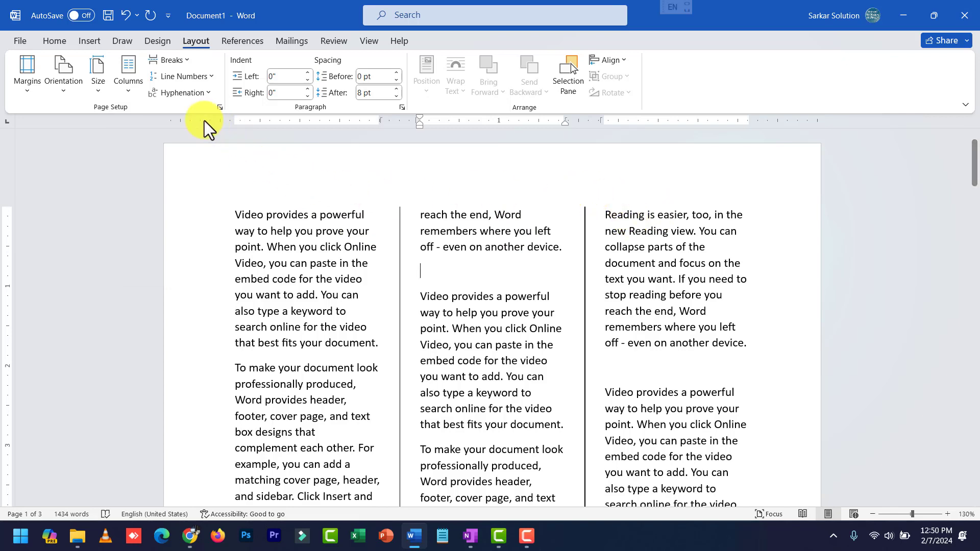
- Arrange the whole document in seven equal-width columns, keeping the separating lines between them
left_click(118, 95)
left_click(167, 263)
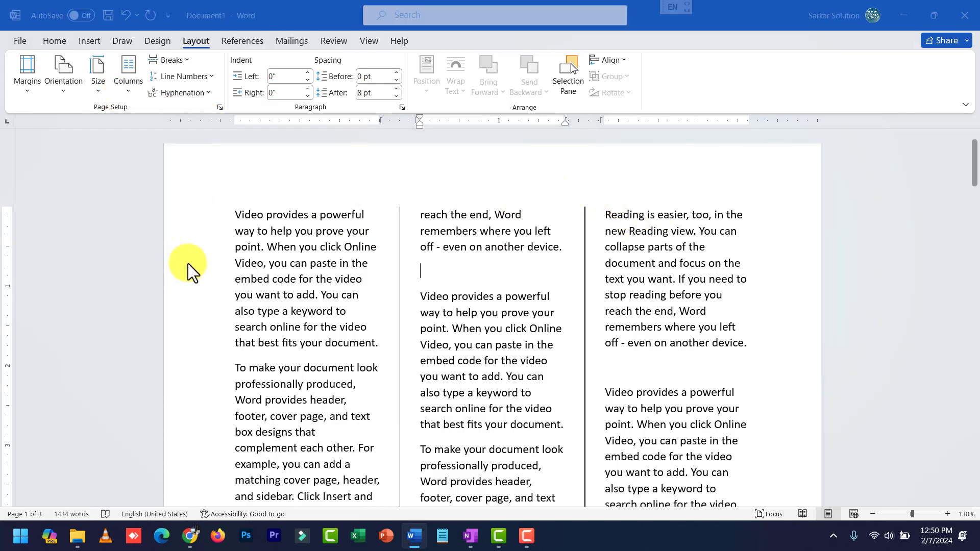
left_click(446, 216)
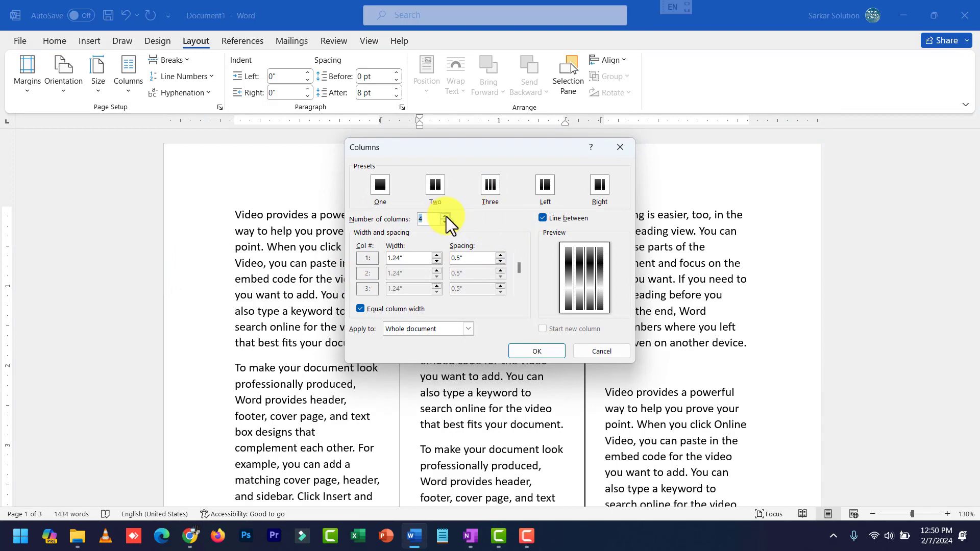
left_click(446, 217)
left_click(447, 216)
left_click(446, 217)
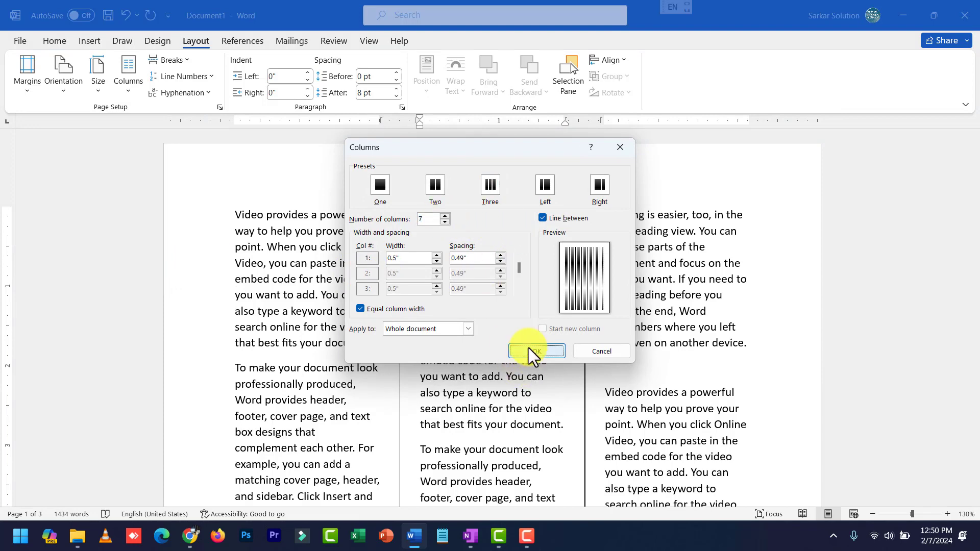
left_click(529, 349)
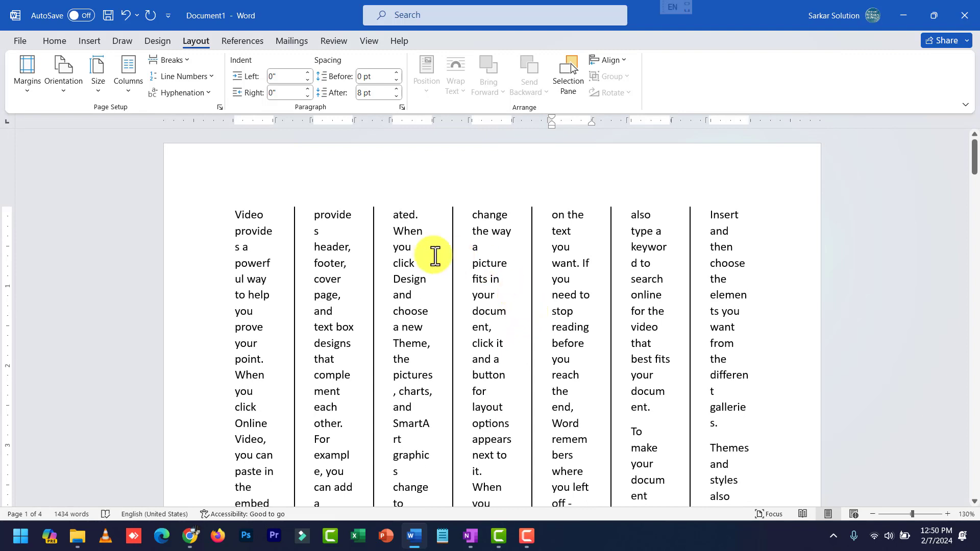
- Set the text back to three columns and change the page orientation to landscape
left_click(122, 81)
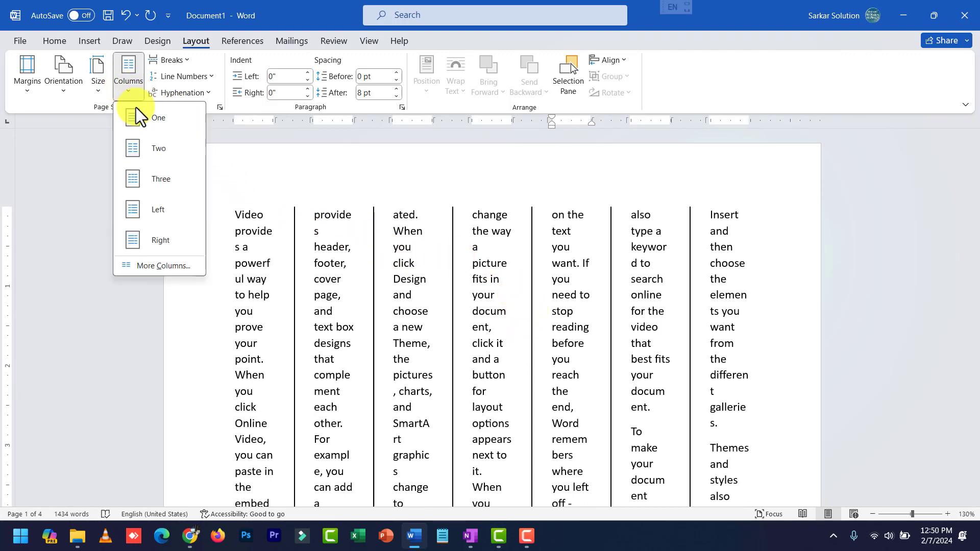
left_click(156, 180)
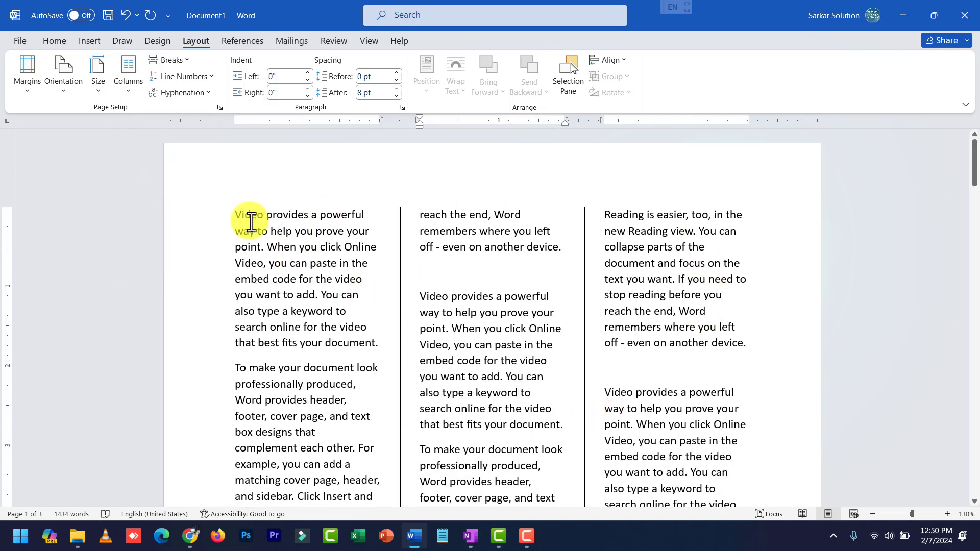
left_click(66, 91)
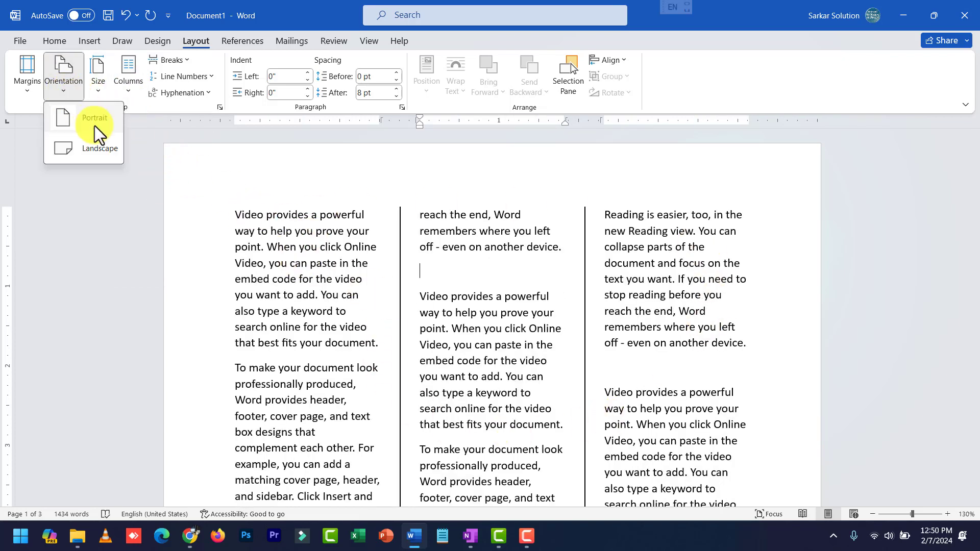
left_click(108, 151)
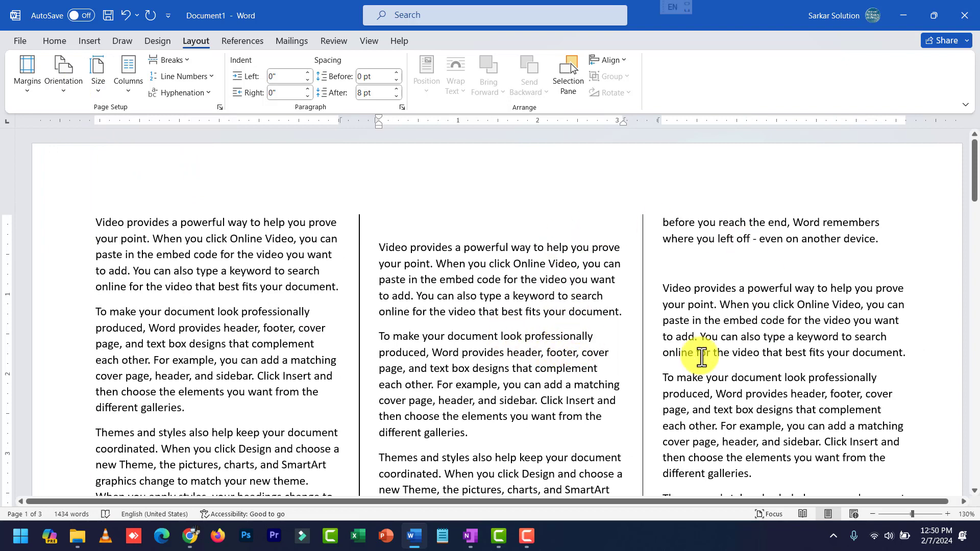
- Arrange the whole landscape document in five equal-width columns with separating lines
left_click(134, 92)
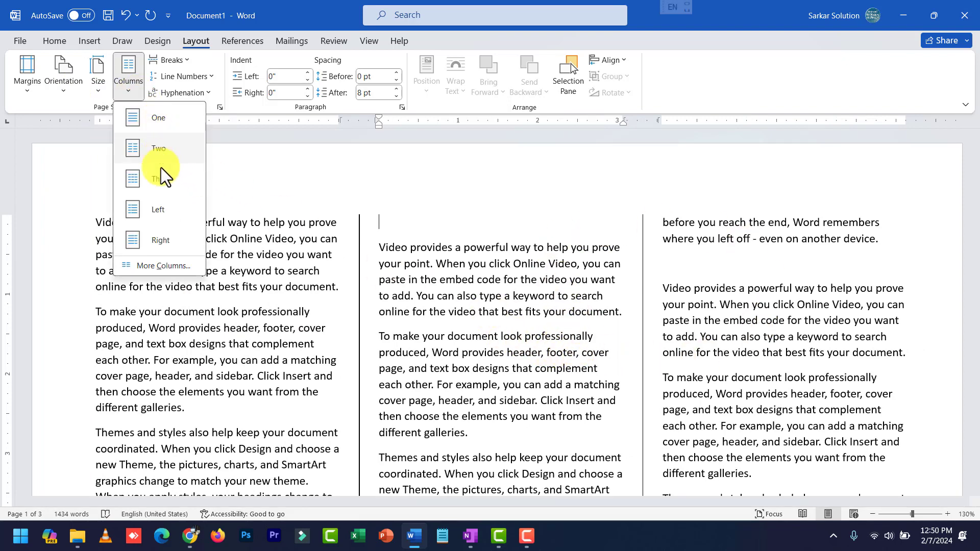
left_click(163, 264)
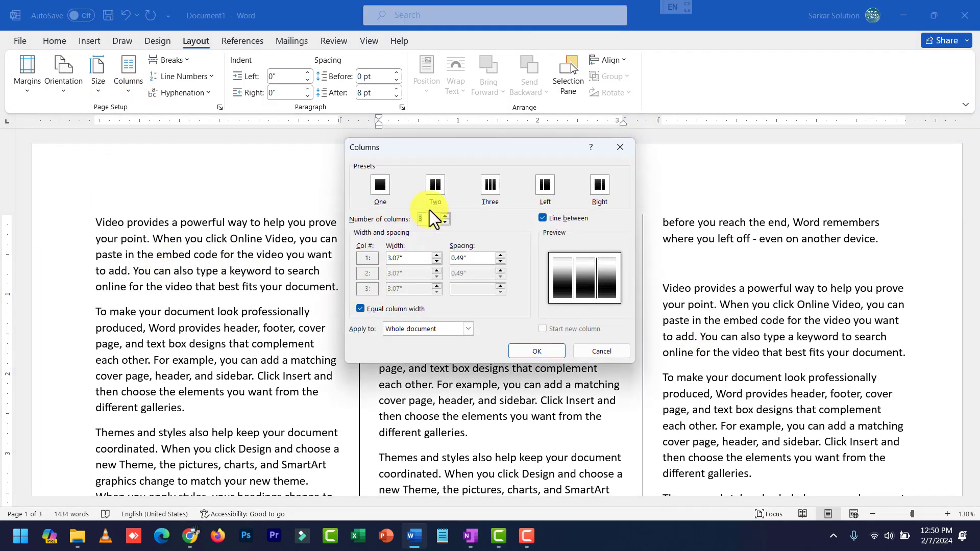
left_click(444, 216)
left_click(443, 216)
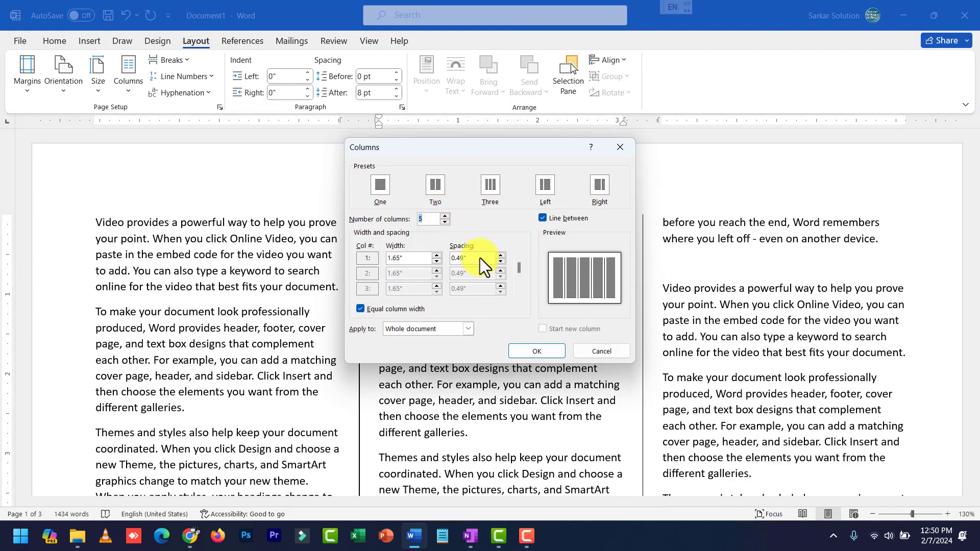
left_click(534, 349)
scroll(583, 335, "up", 3)
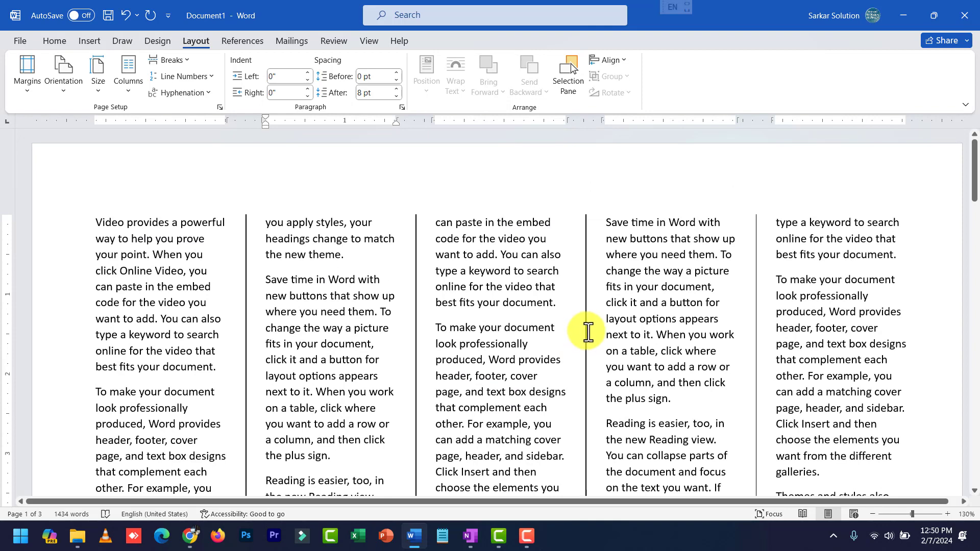
- Apply the Left column preset so that the document has a narrow left column and a wide right one
left_click(130, 96)
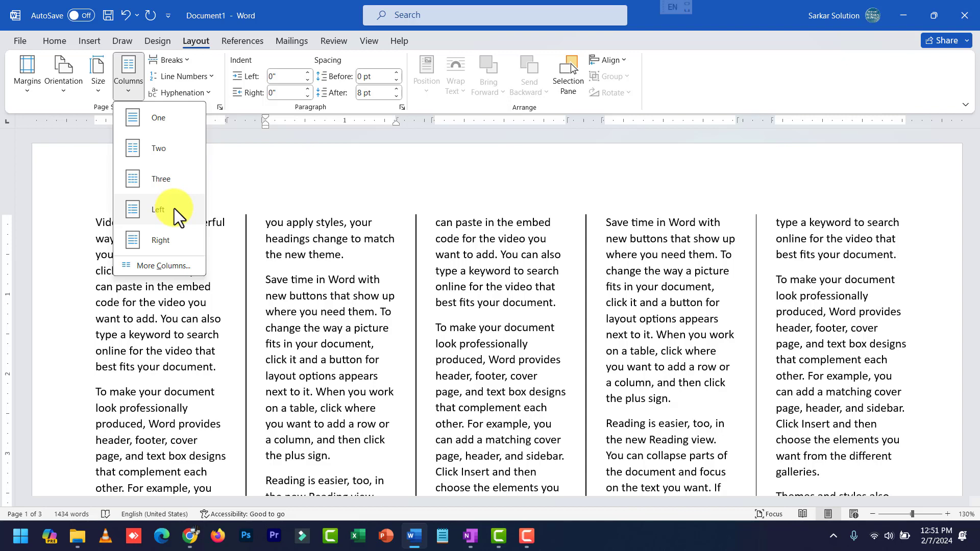
left_click(211, 362)
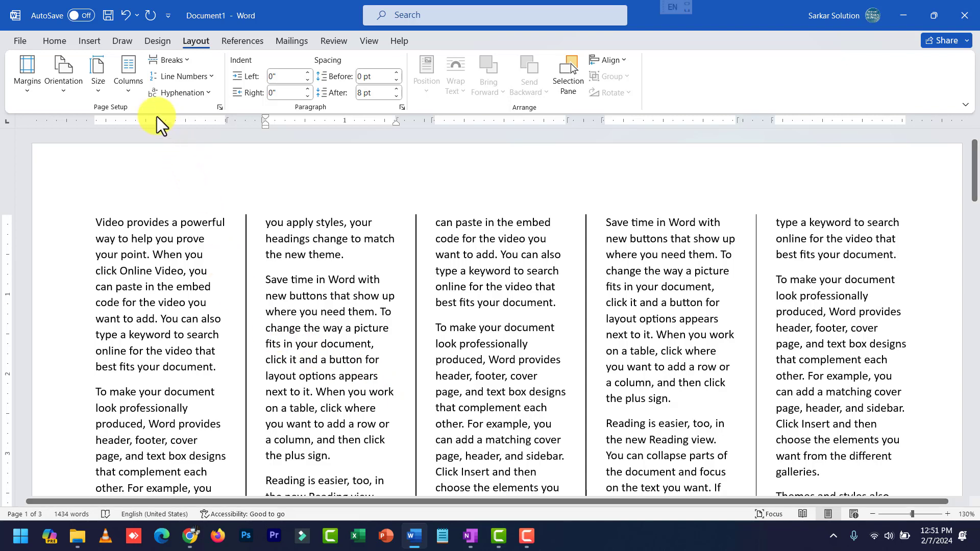
left_click(125, 86)
left_click(160, 204)
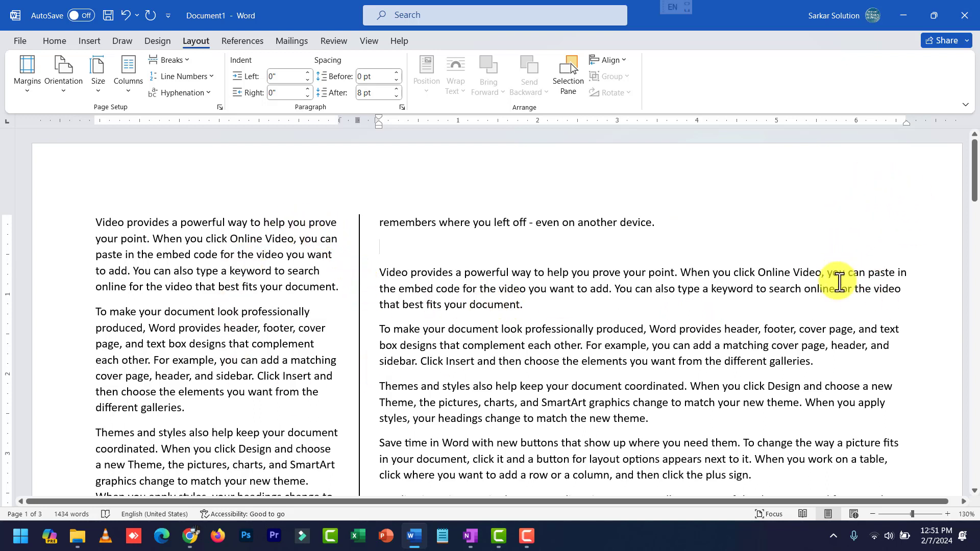
- Switch the document to the Right column preset, with a wide left column and a narrow right one
left_click(146, 93)
left_click(128, 88)
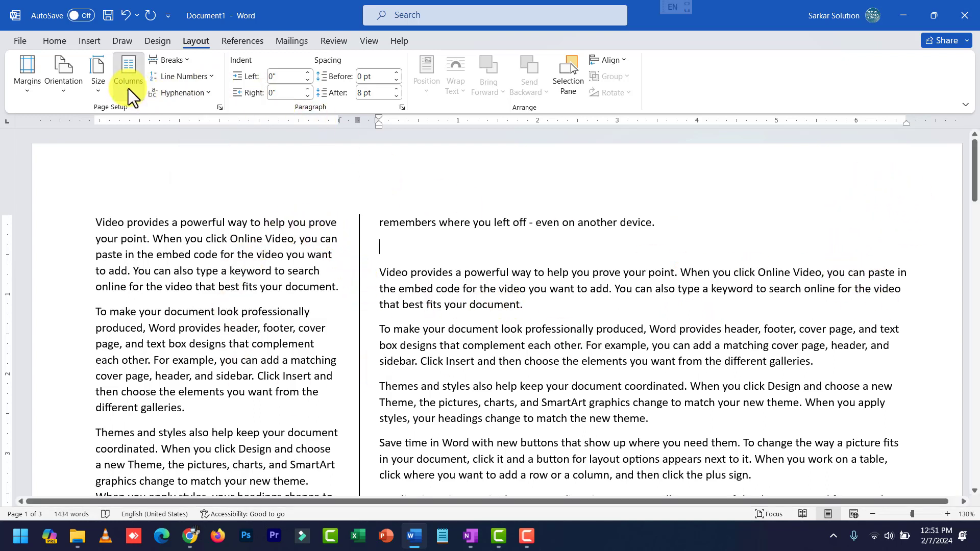
left_click(161, 233)
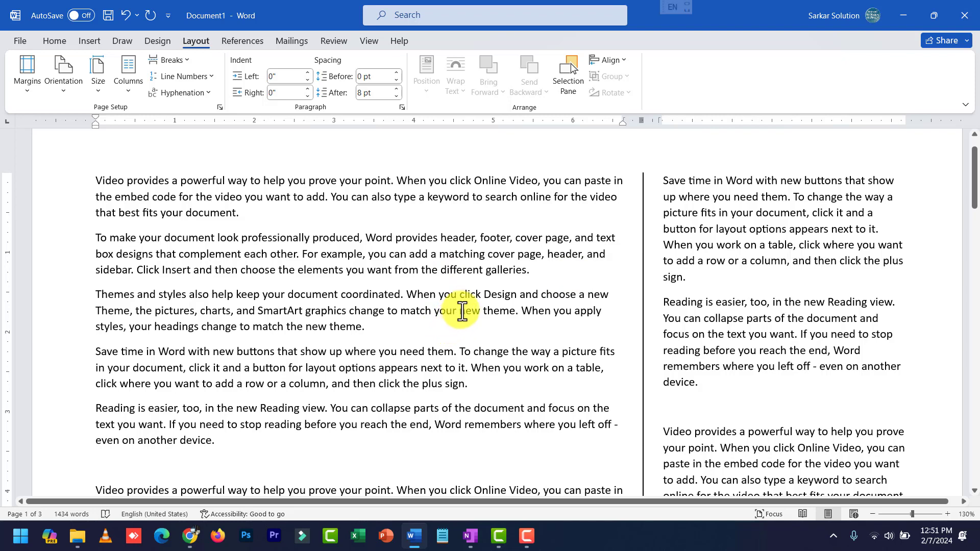
- Make the two text columns equal in width throughout the whole document
left_click(132, 88)
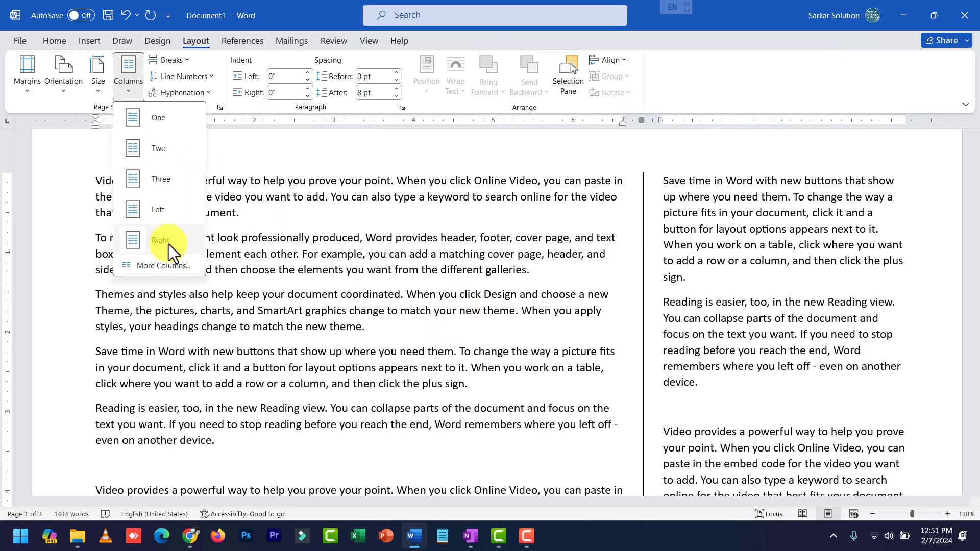
left_click(166, 264)
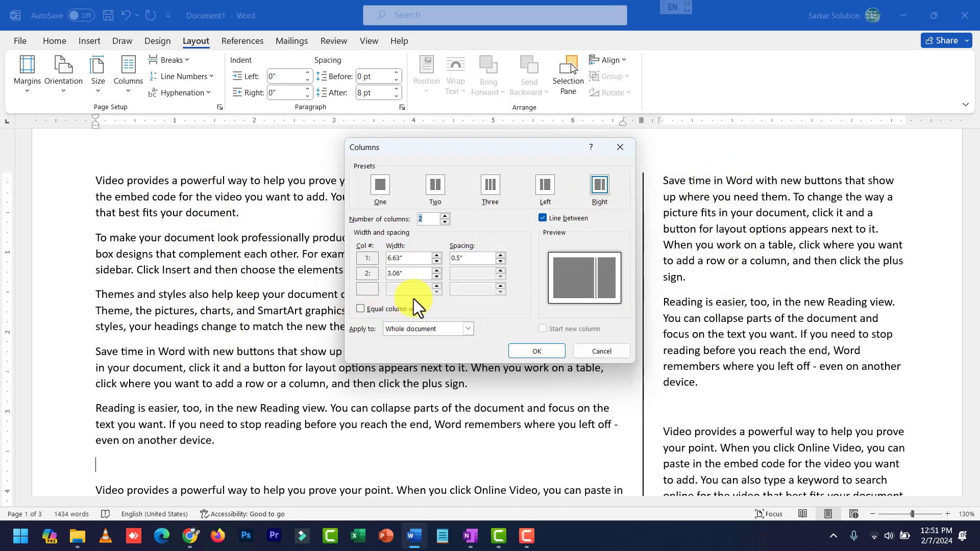
left_click(402, 309)
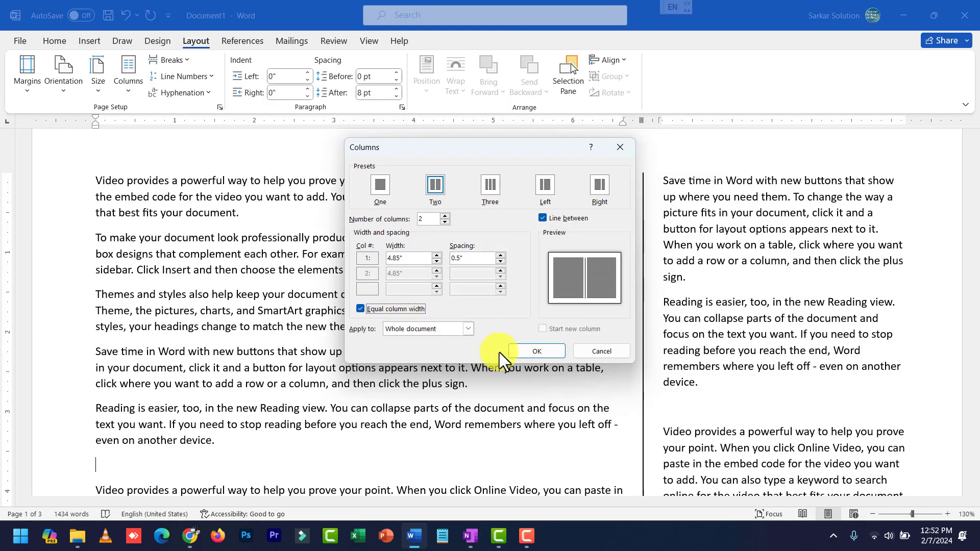
left_click(513, 350)
scroll(506, 271, "up", 3)
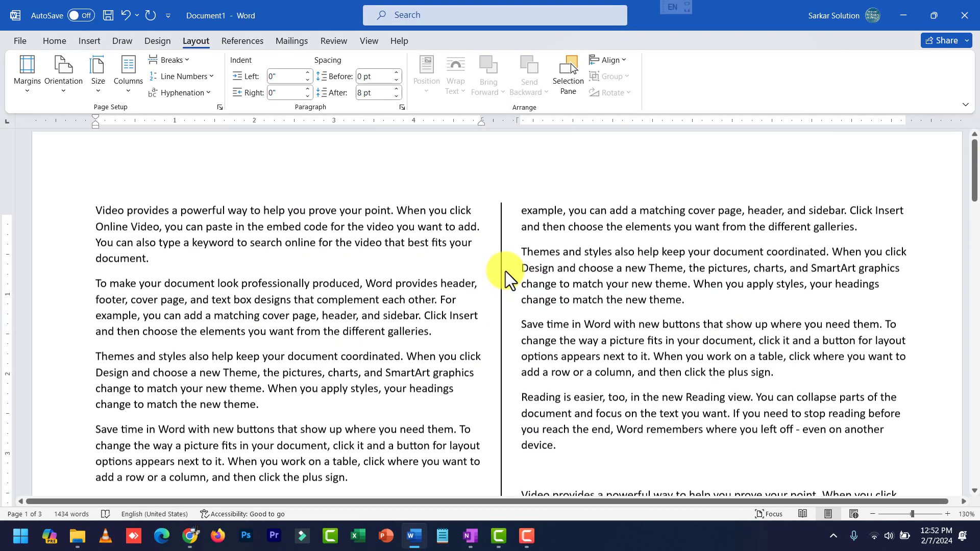
left_click(136, 93)
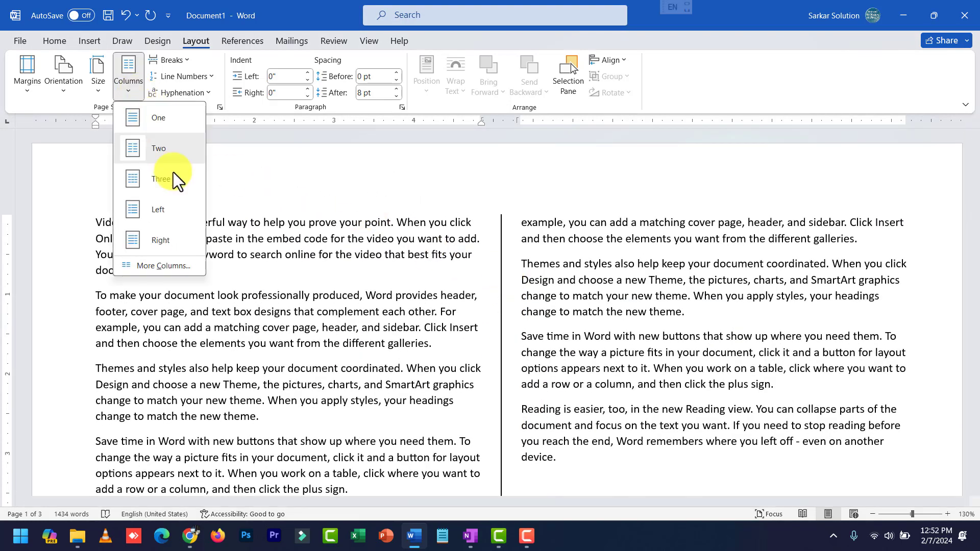
left_click(180, 264)
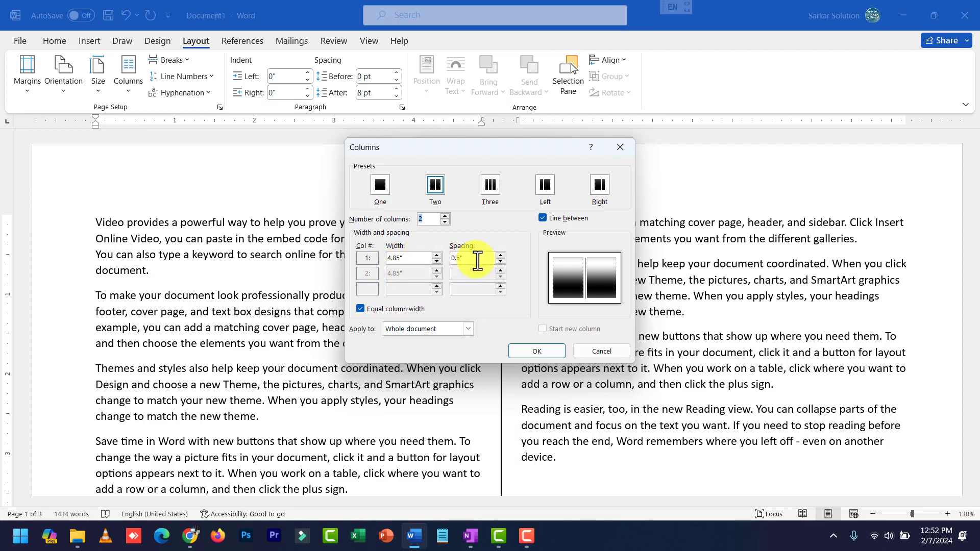
left_click(445, 216)
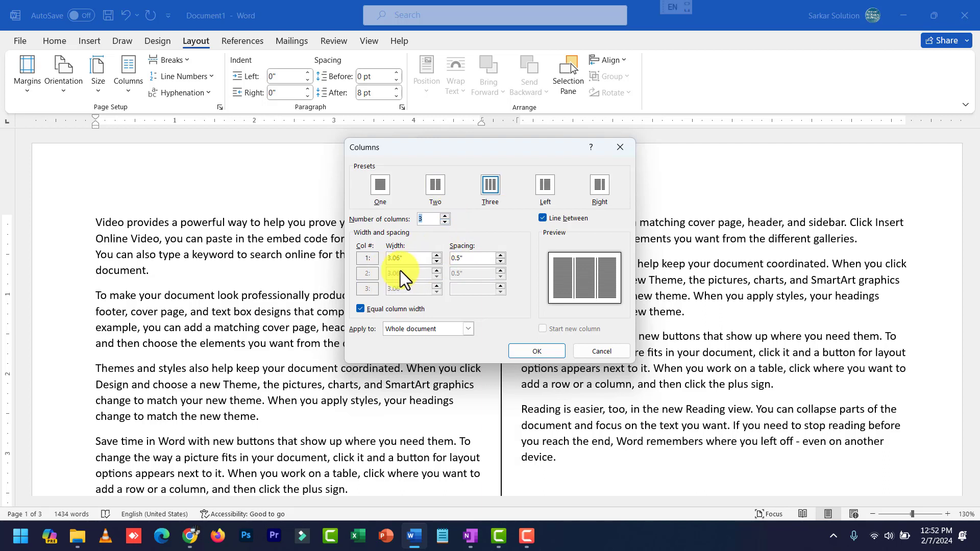
left_click(446, 215)
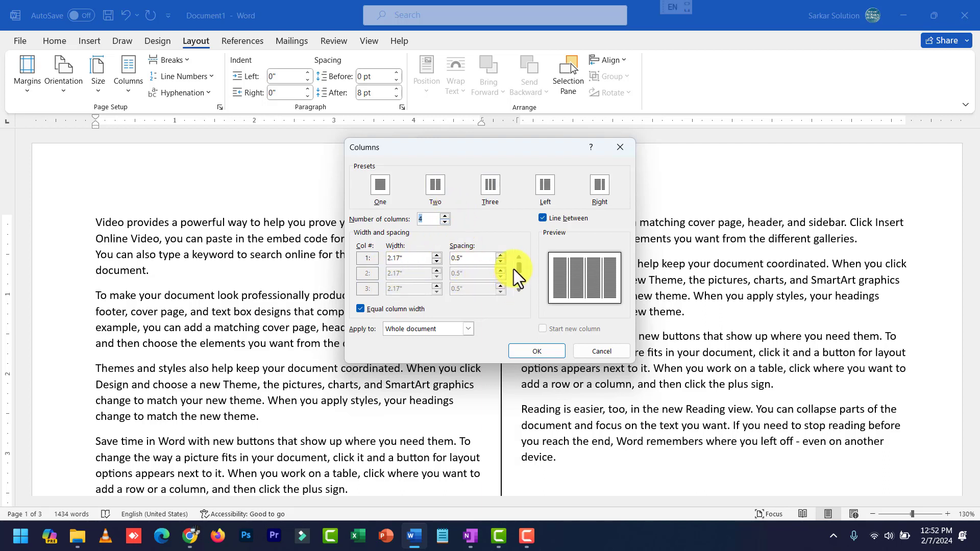
left_click_drag(519, 266, 516, 281)
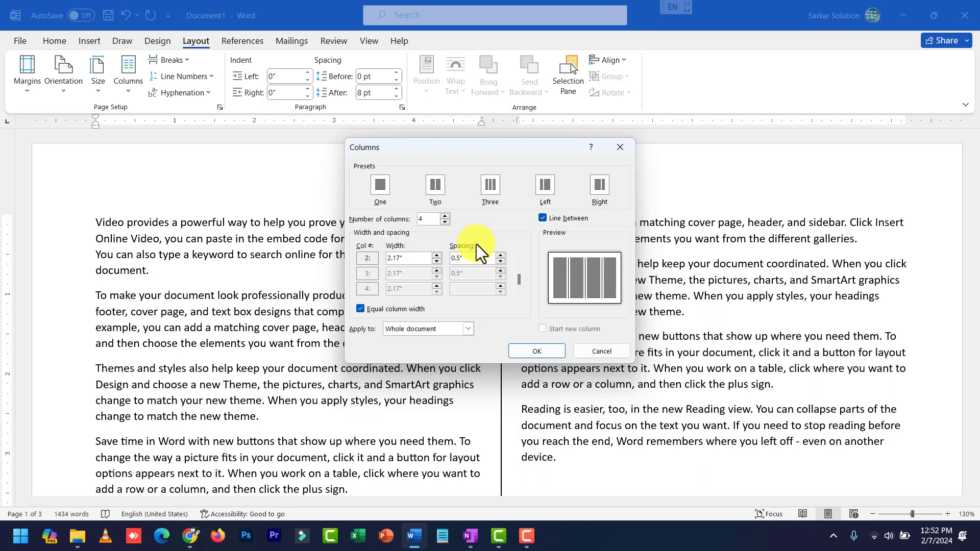
left_click(387, 308)
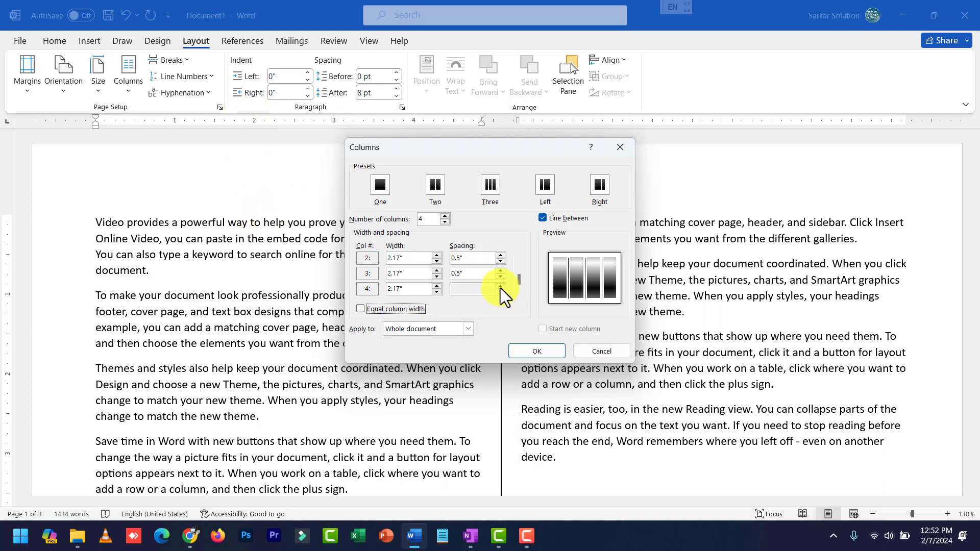
left_click(599, 349)
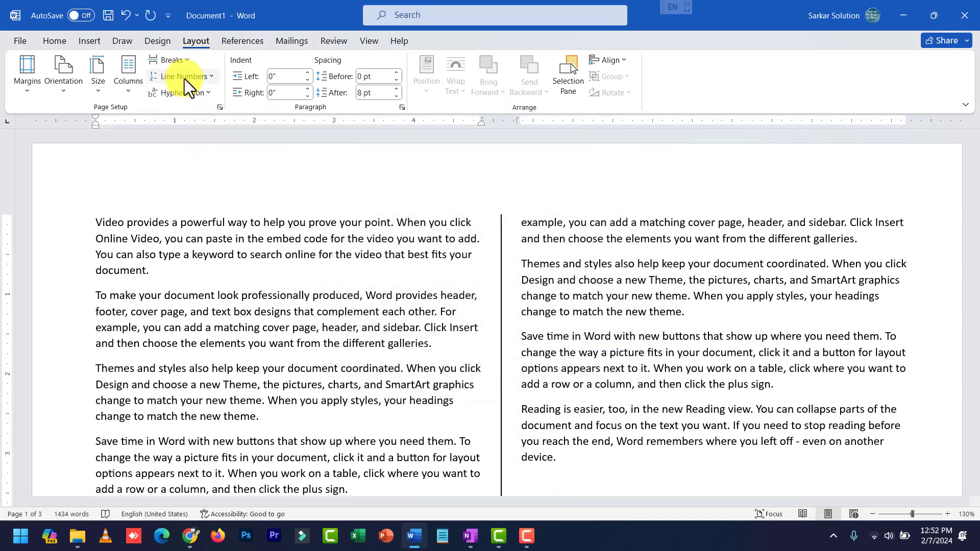
- Set the document back to a single column and change the page orientation to portrait
left_click(128, 91)
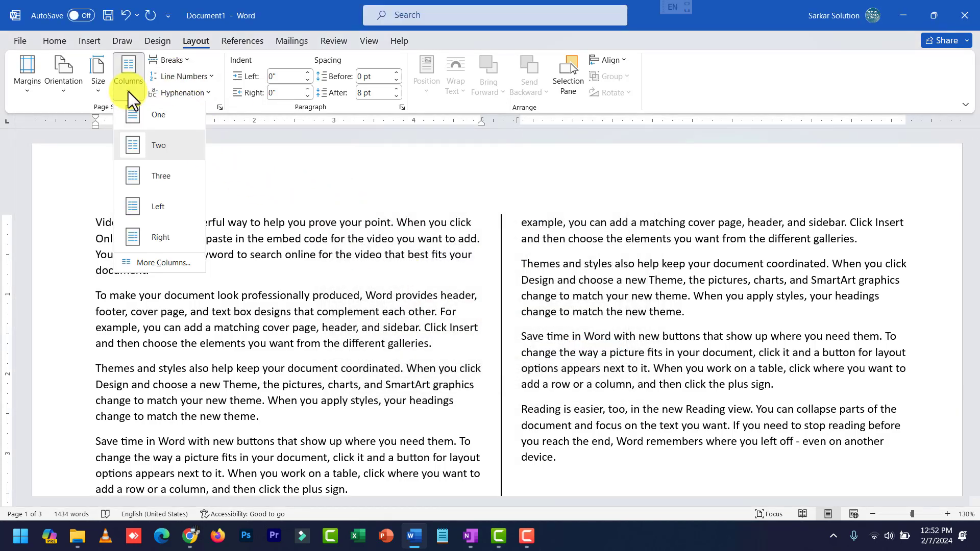
left_click(149, 127)
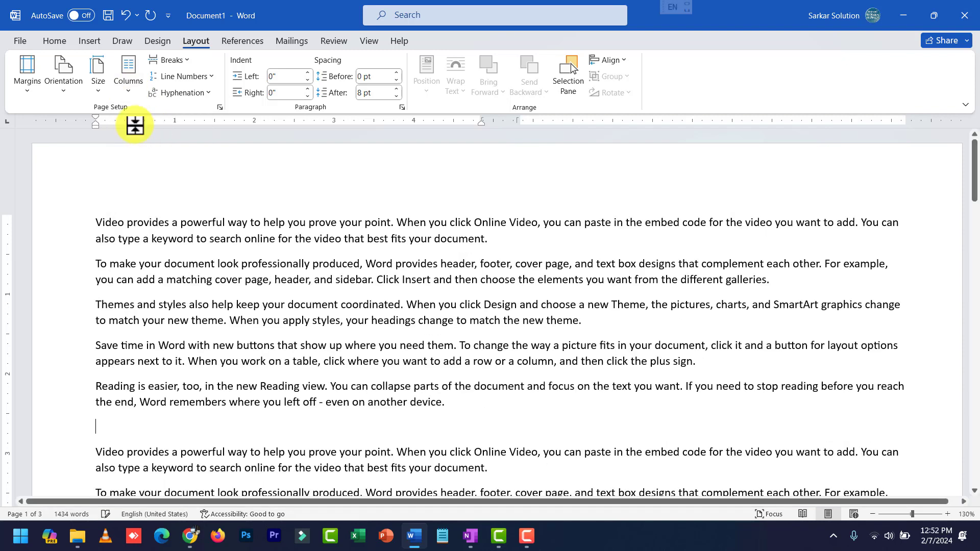
left_click(71, 91)
left_click(94, 118)
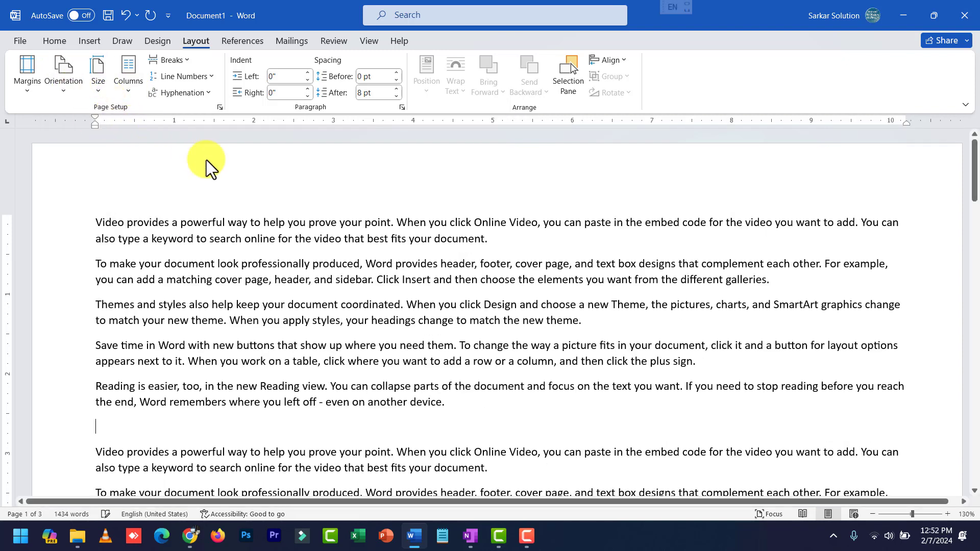
- Select the first five paragraphs and turn on continuous line numbering
left_click_drag(233, 180, 403, 439)
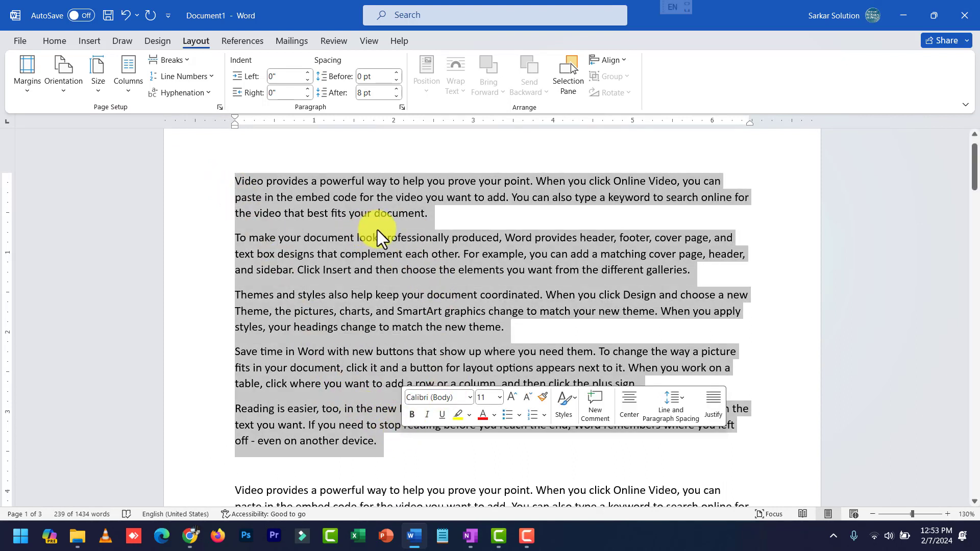
left_click(215, 77)
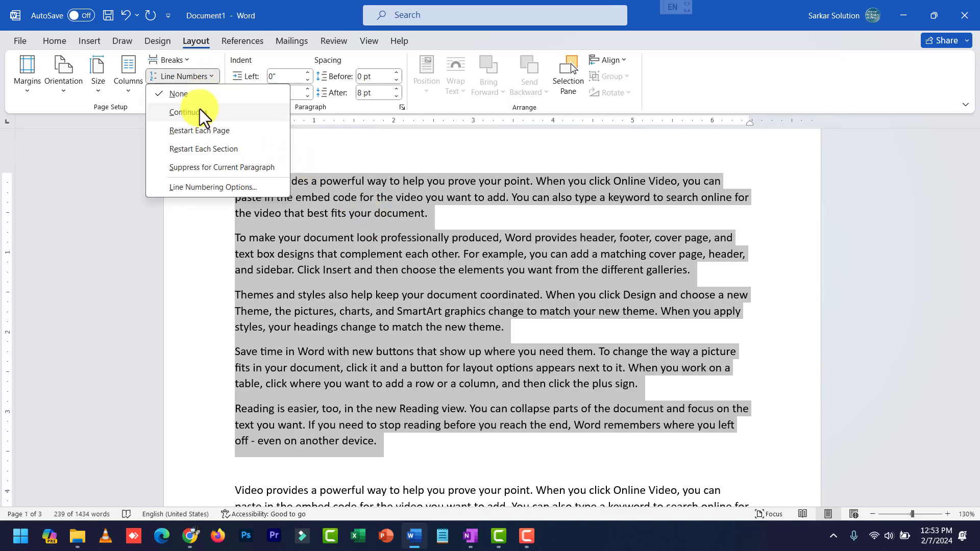
left_click(252, 232)
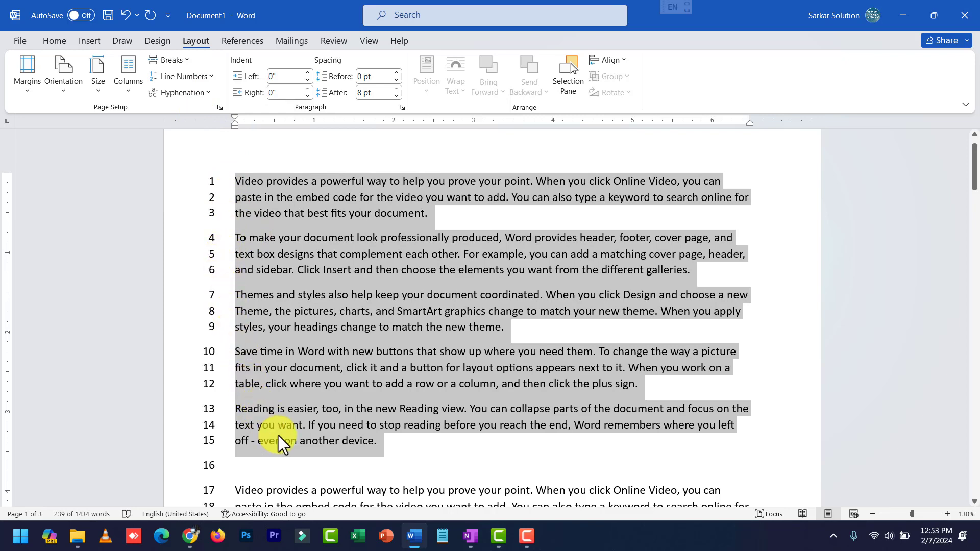
- Turn the line numbering off and check the text
left_click(209, 78)
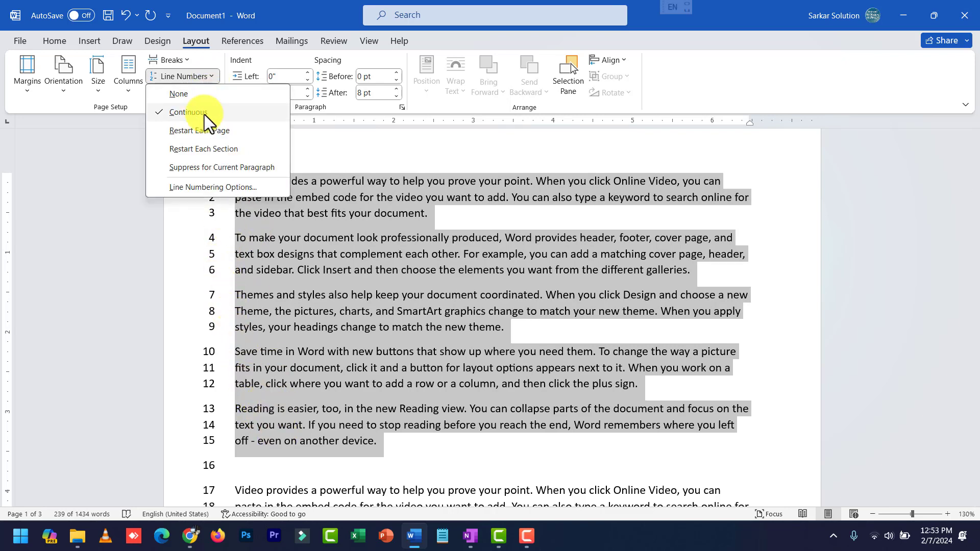
left_click(201, 100)
scroll(300, 264, "down", 7)
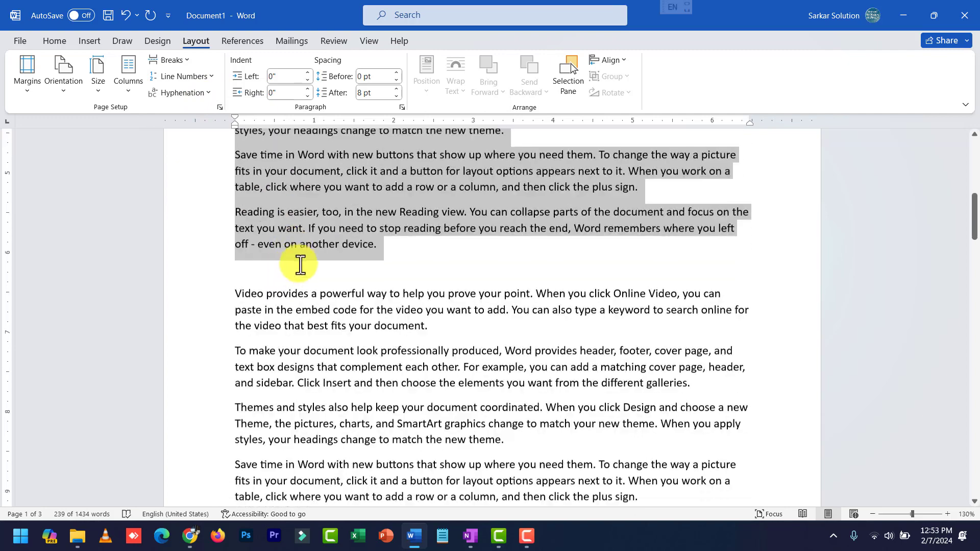
scroll(299, 255, "up", 10)
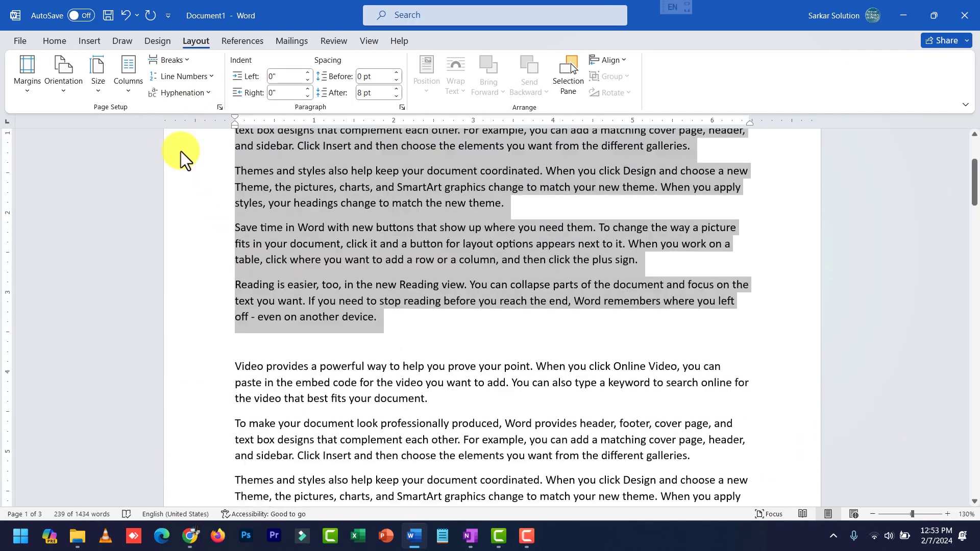
- Apply continuous line numbering to the document again
left_click(211, 77)
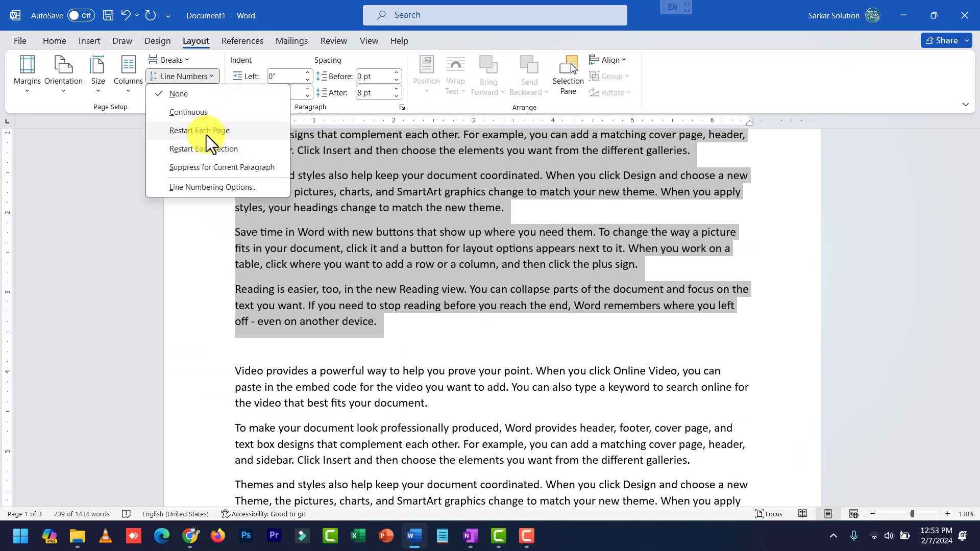
left_click(206, 113)
scroll(259, 193, "down", 2)
left_click(325, 286)
- Examine how the continuous line numbers run across the page boundaries of the document
scroll(327, 286, "down", 8)
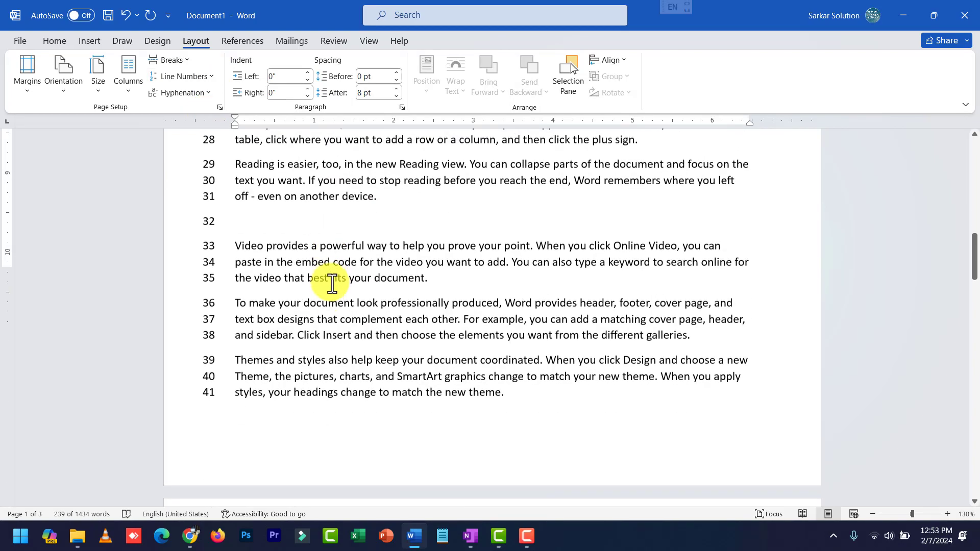
scroll(267, 342, "down", 8)
scroll(268, 334, "up", 10)
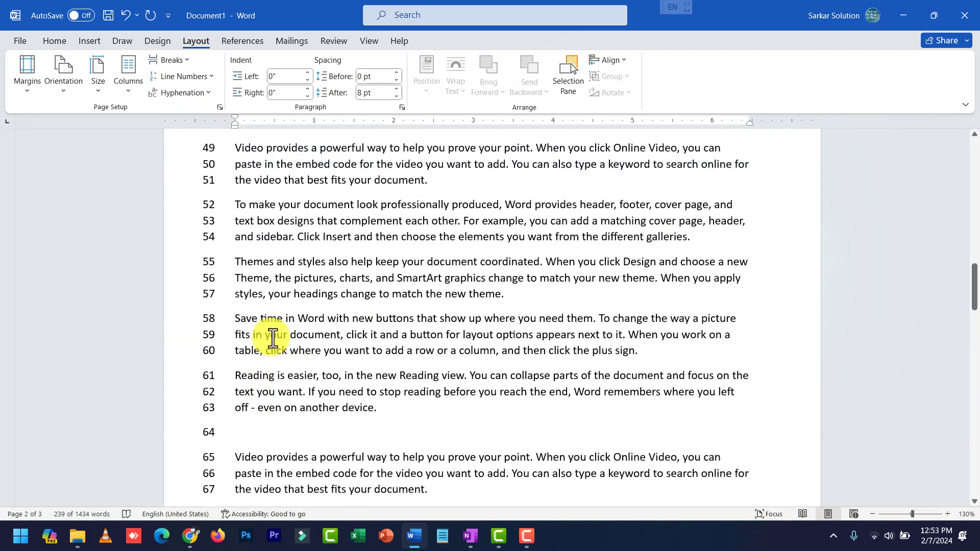
scroll(274, 338, "up", 1)
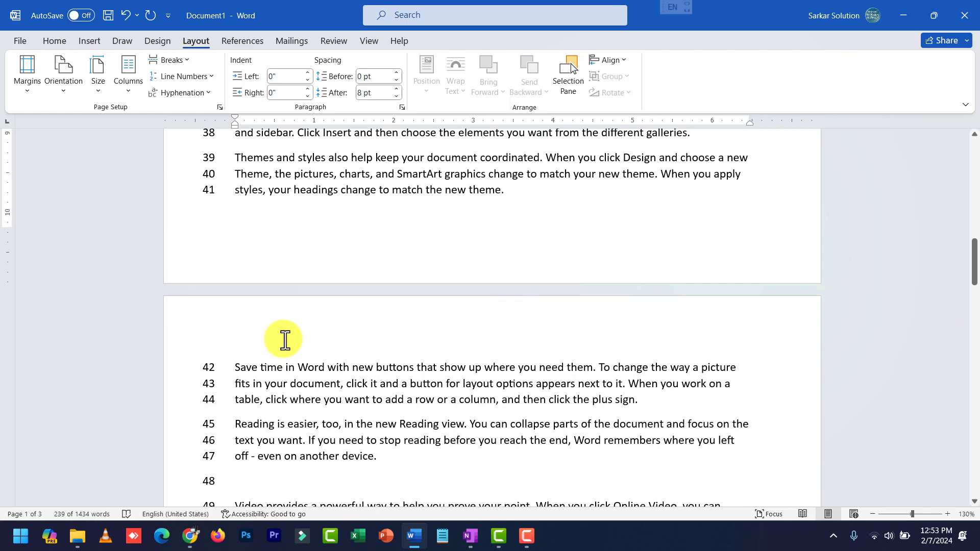
scroll(209, 357, "down", 1)
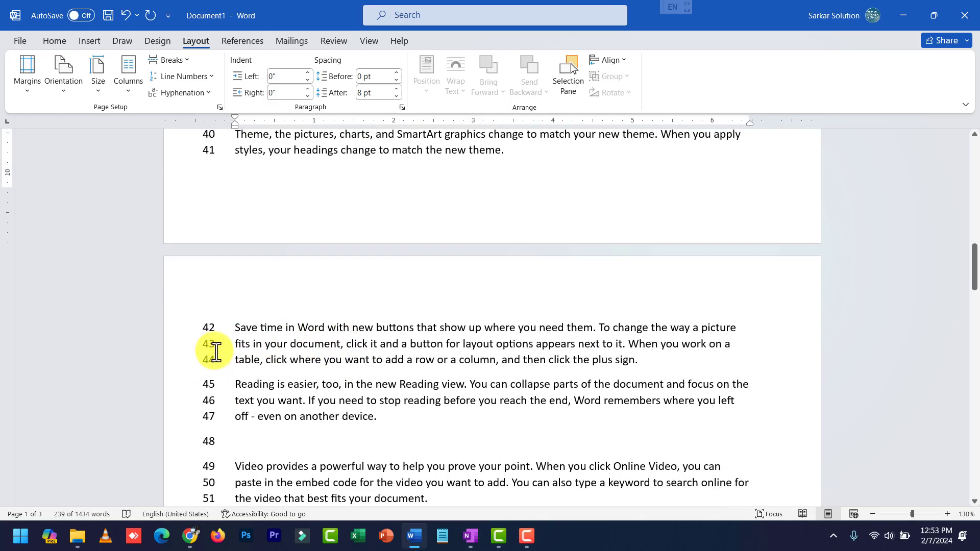
scroll(230, 339, "down", 2)
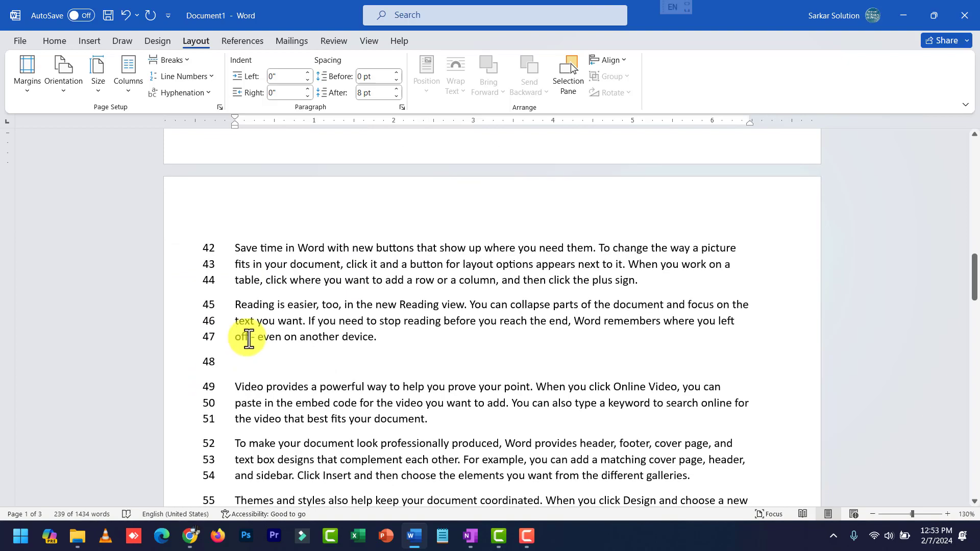
scroll(248, 339, "down", 19)
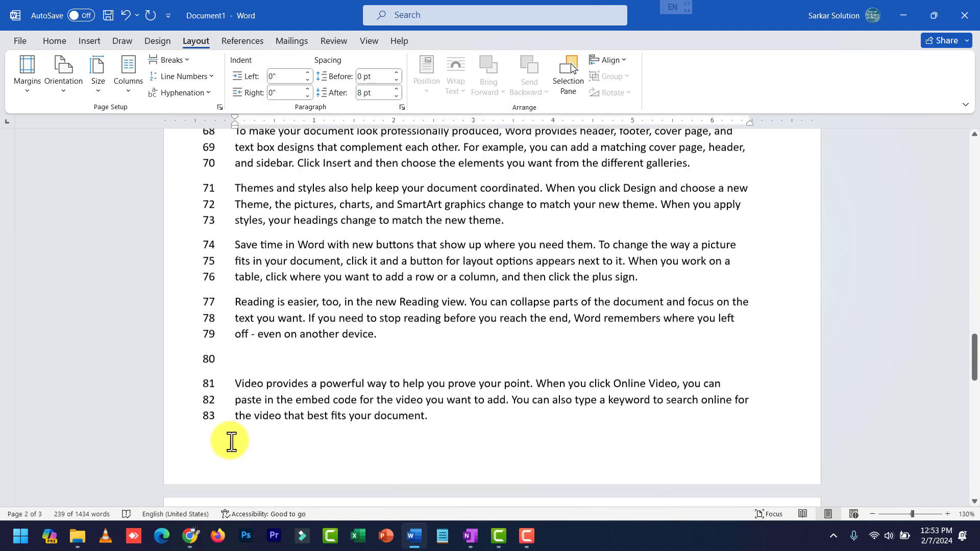
scroll(223, 431, "down", 1)
scroll(223, 406, "up", 18)
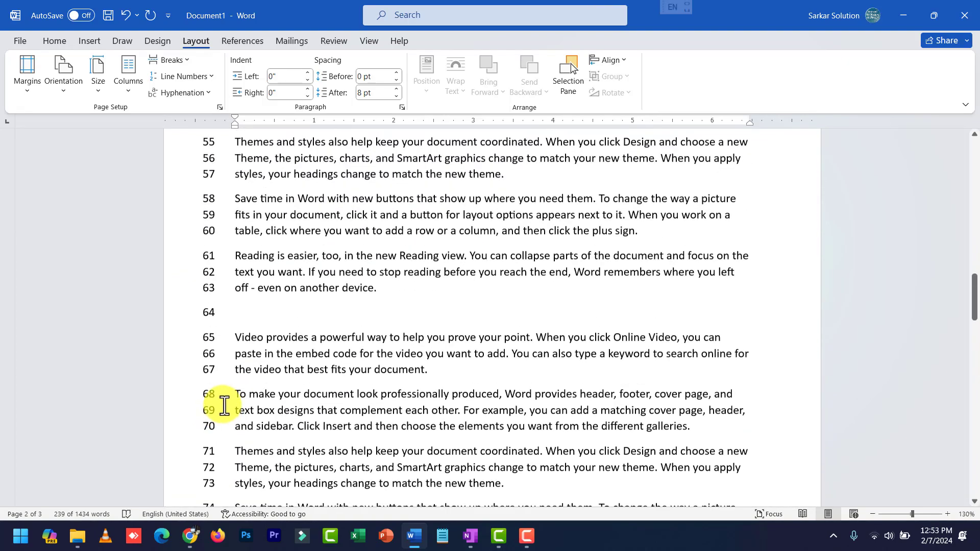
- Switch the line numbering to restart on each page and check the numbers at the start of every page
left_click(206, 78)
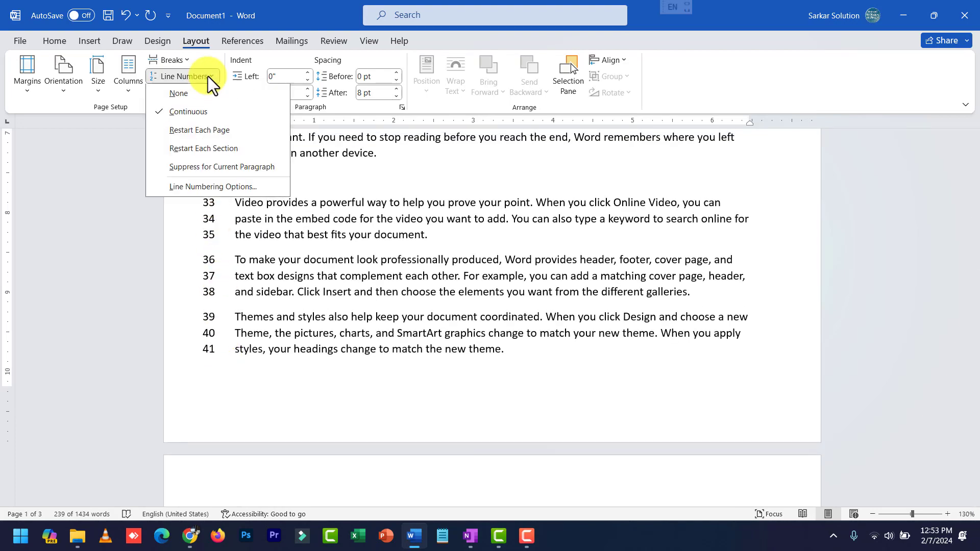
left_click(197, 131)
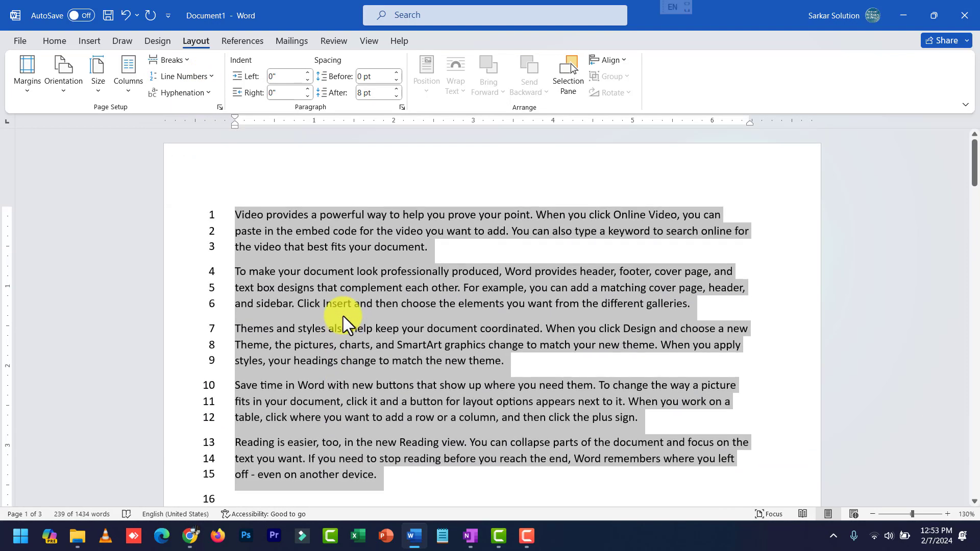
scroll(343, 317, "down", 15)
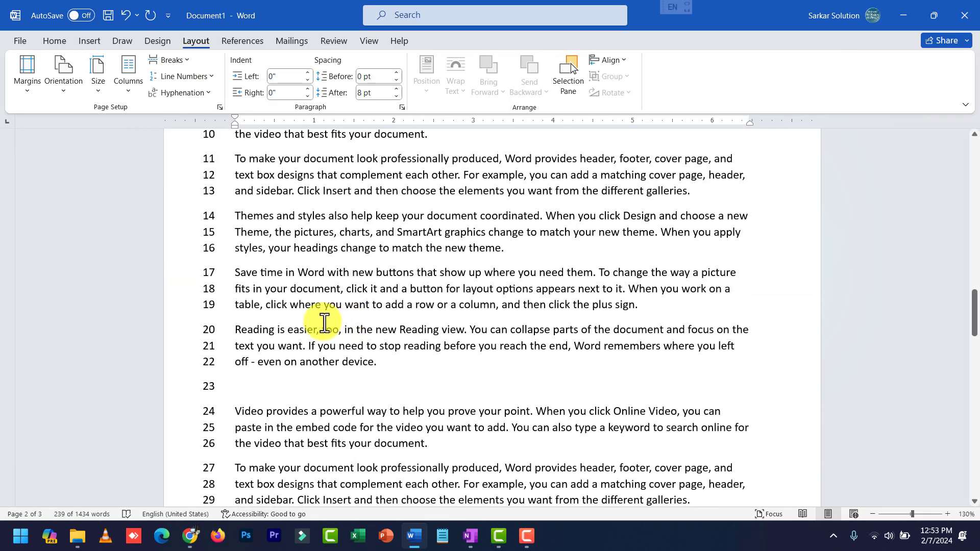
scroll(306, 324, "up", 5)
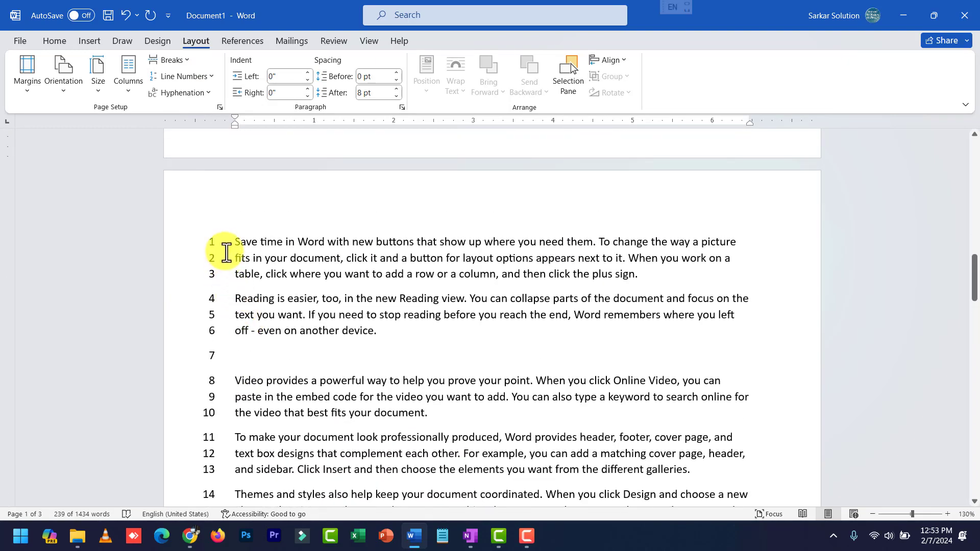
scroll(280, 360, "down", 15)
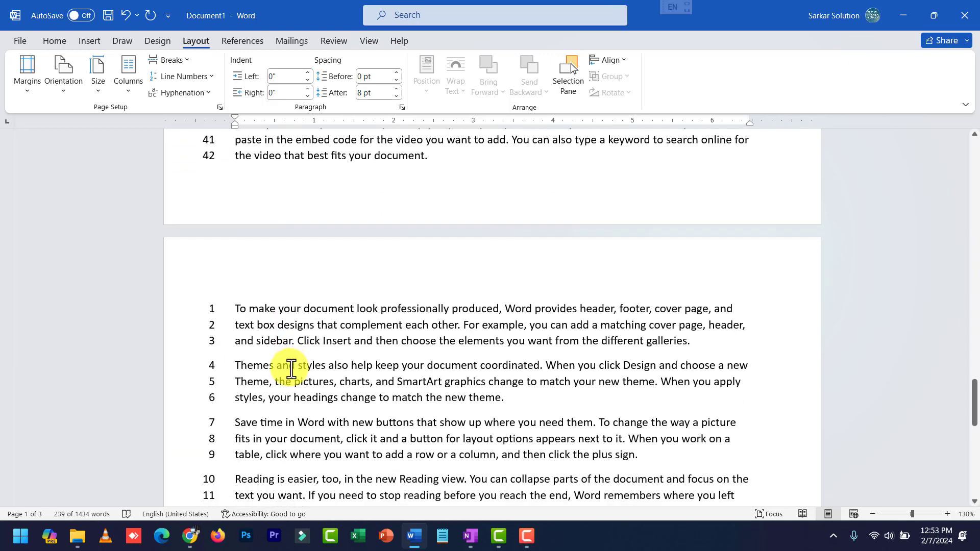
scroll(290, 367, "down", 2)
scroll(224, 312, "up", 2)
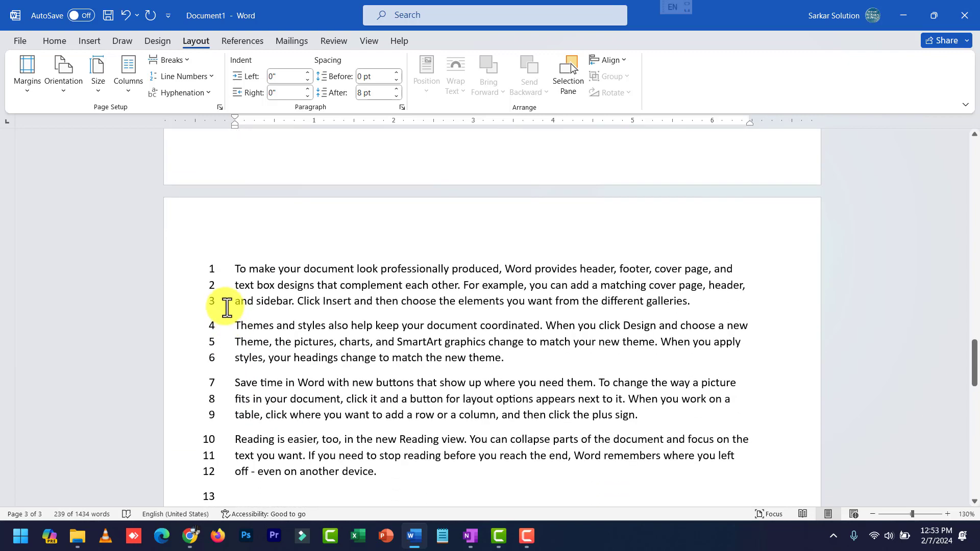
scroll(226, 306, "up", 9)
- Remove the line numbers from the document and deselect the text at its beginning
left_click(204, 81)
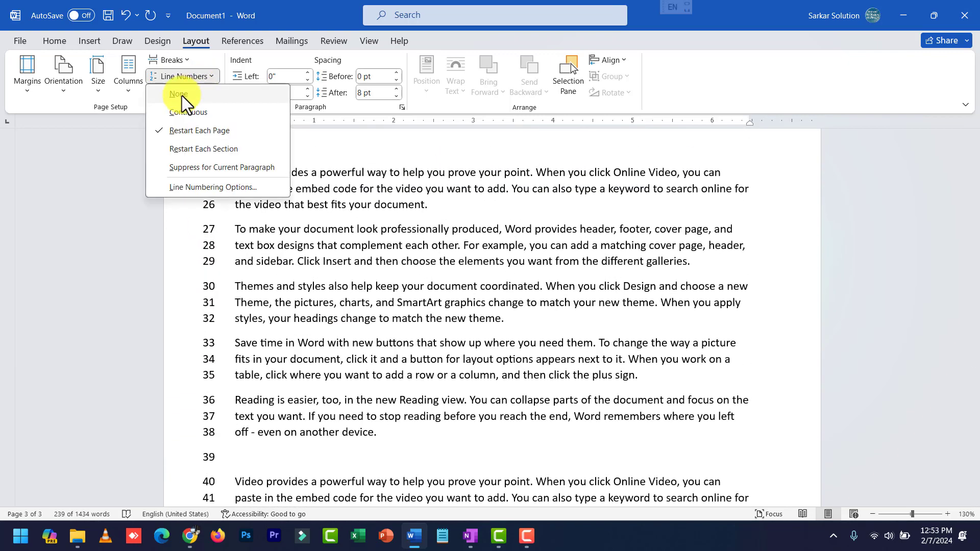
left_click(194, 94)
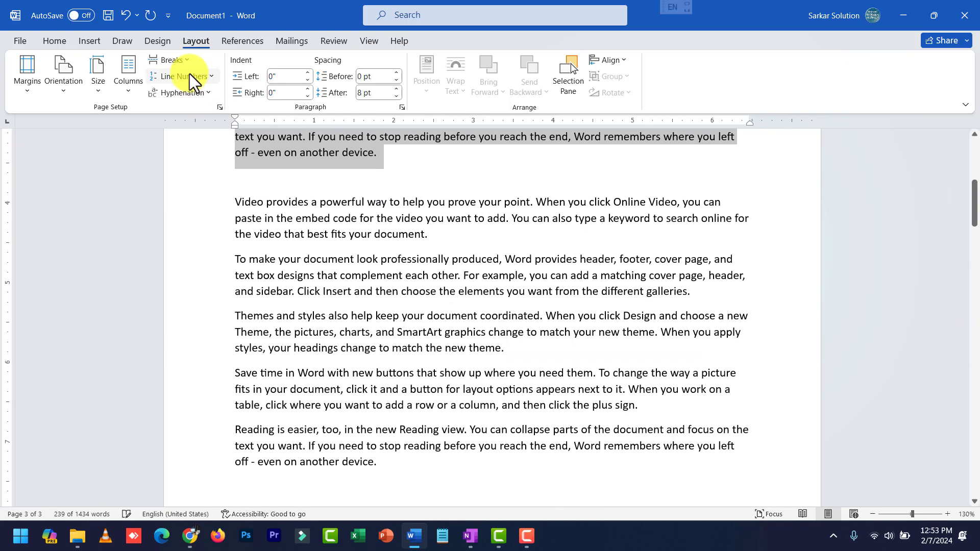
scroll(410, 288, "up", 10)
left_click(462, 348)
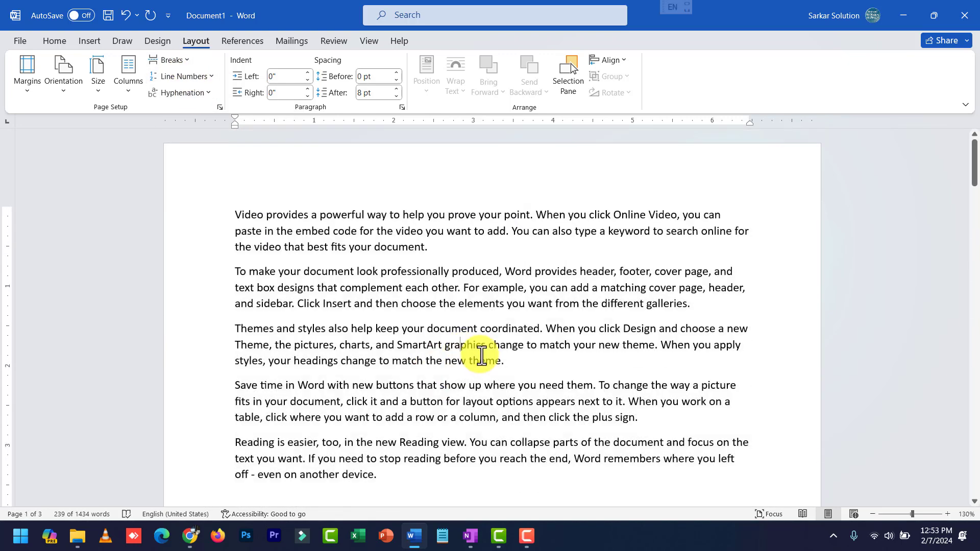
- Delete the empty paragraph after the first text block and insert a page break after the fourth paragraph, ending in "click the plus sign."
scroll(449, 403, "down", 3)
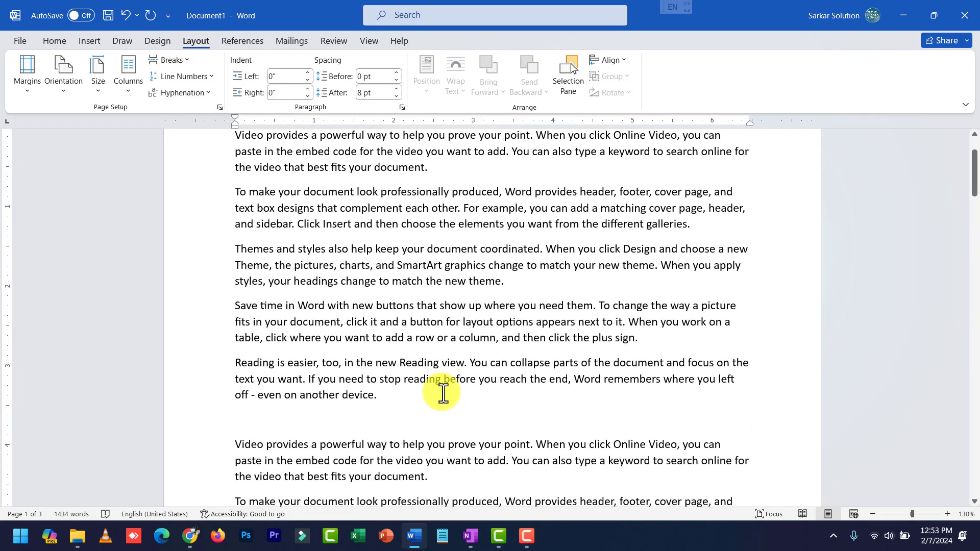
key("Delete")
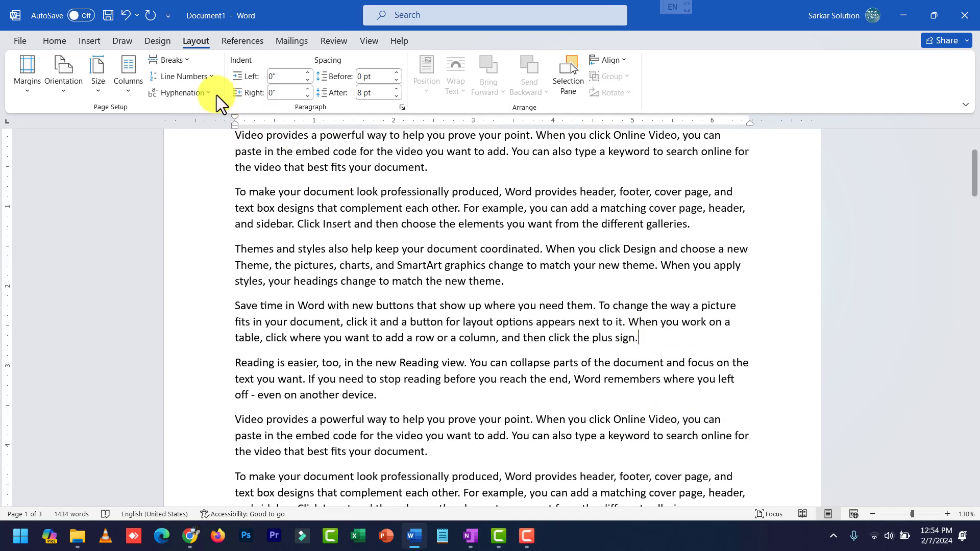
left_click(191, 60)
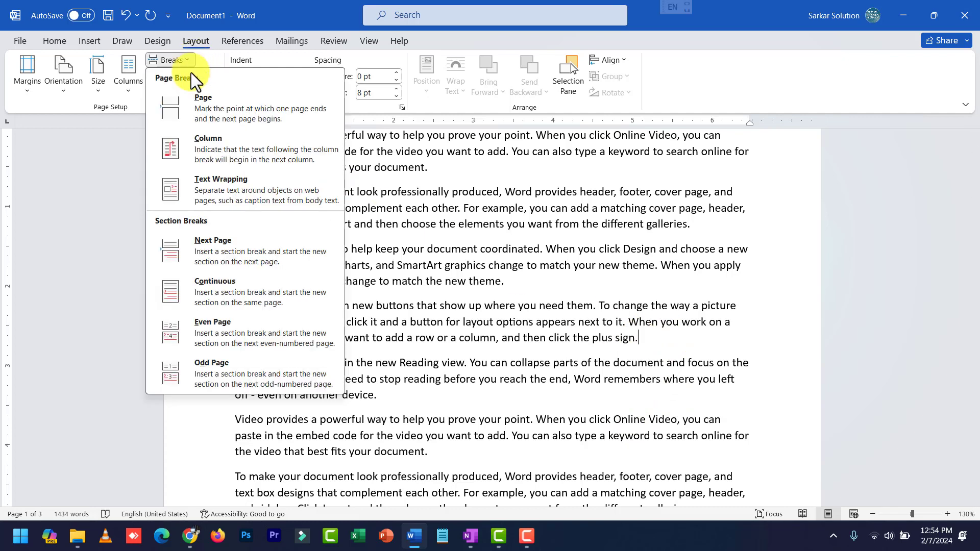
left_click(201, 106)
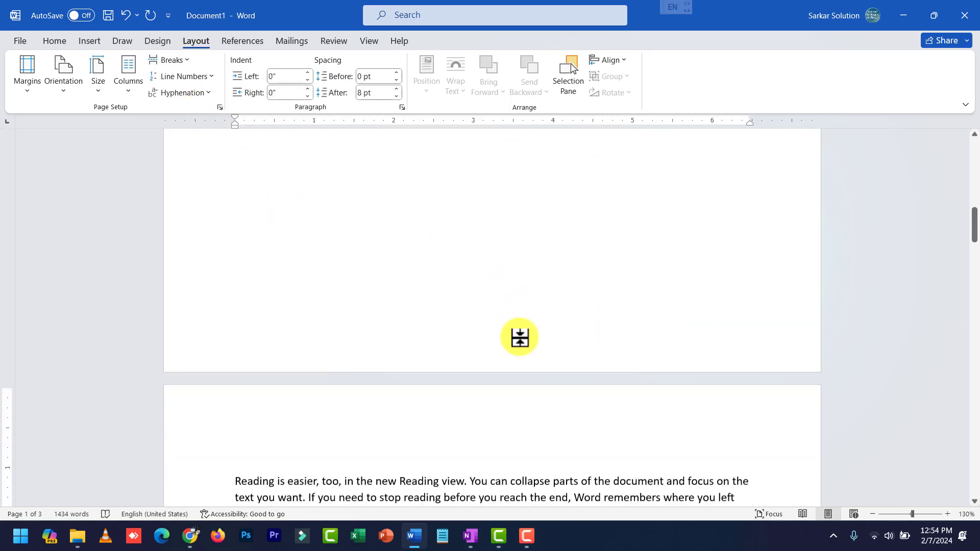
scroll(521, 341, "up", 15)
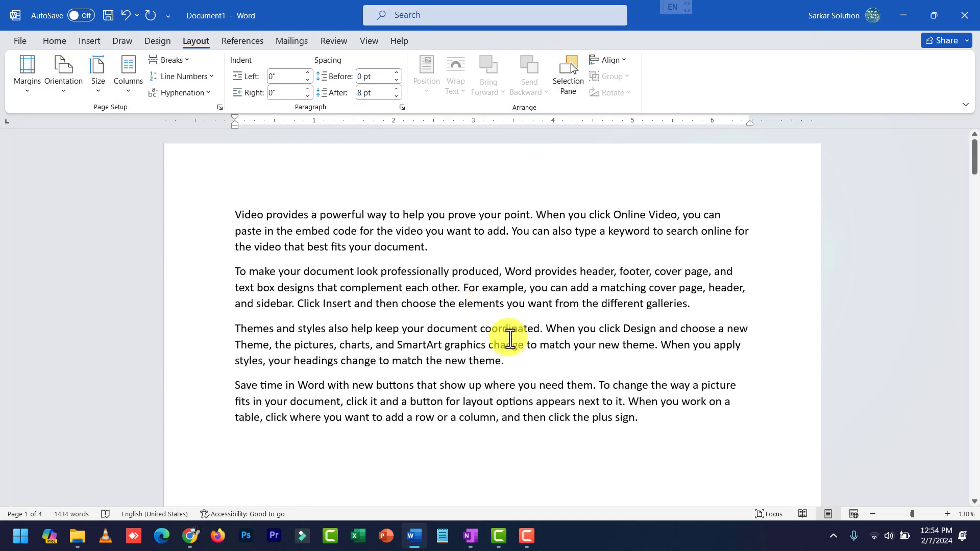
- Undo the page break and redo it so that the text from the fifth paragraph starts on a new page
key("ctrl+z")
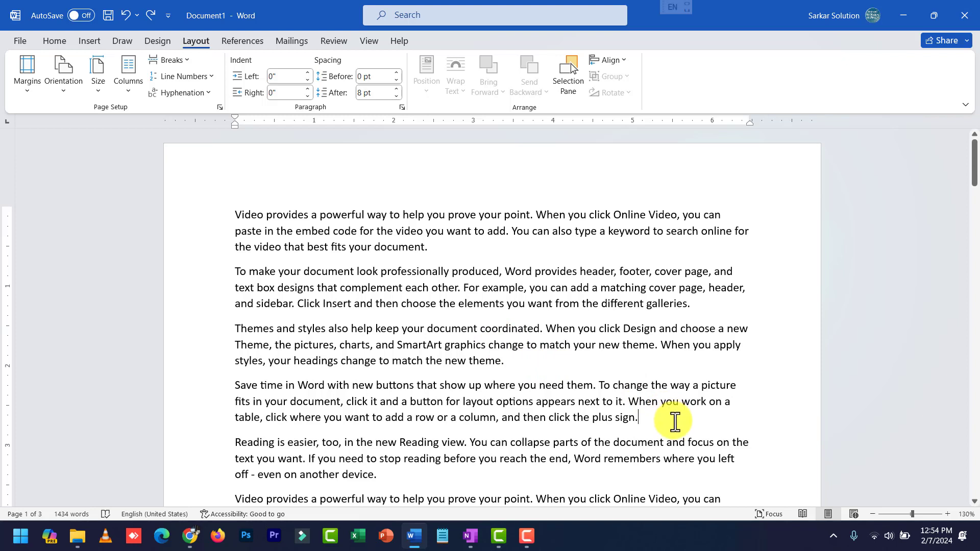
key("ctrl+y")
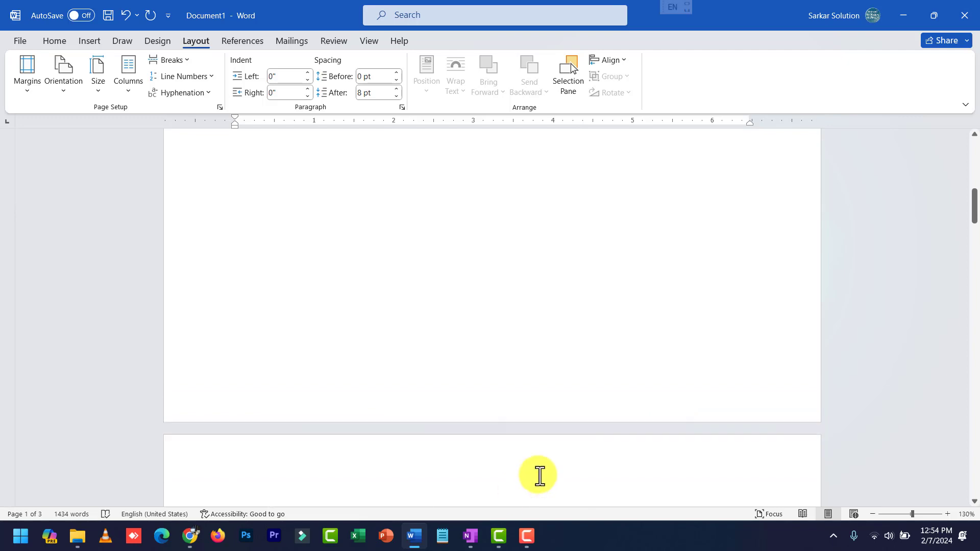
scroll(534, 475, "up", 4)
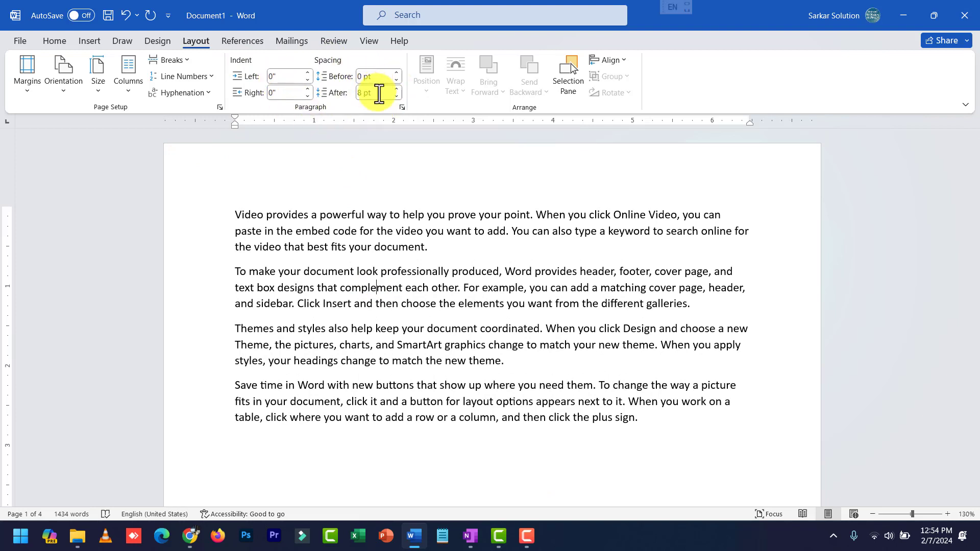
- Set the left indent of the document's first paragraph to 0.6"
left_click(316, 288)
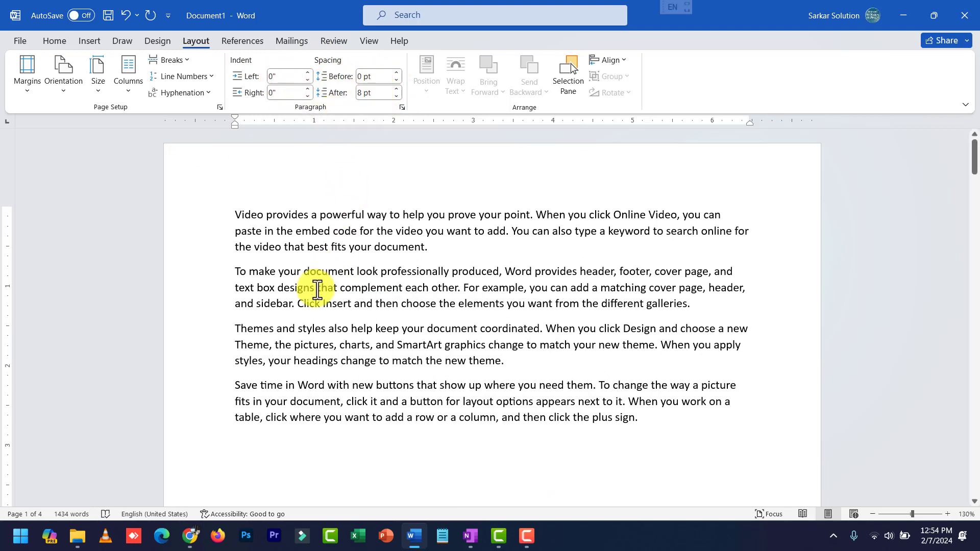
left_click(234, 218)
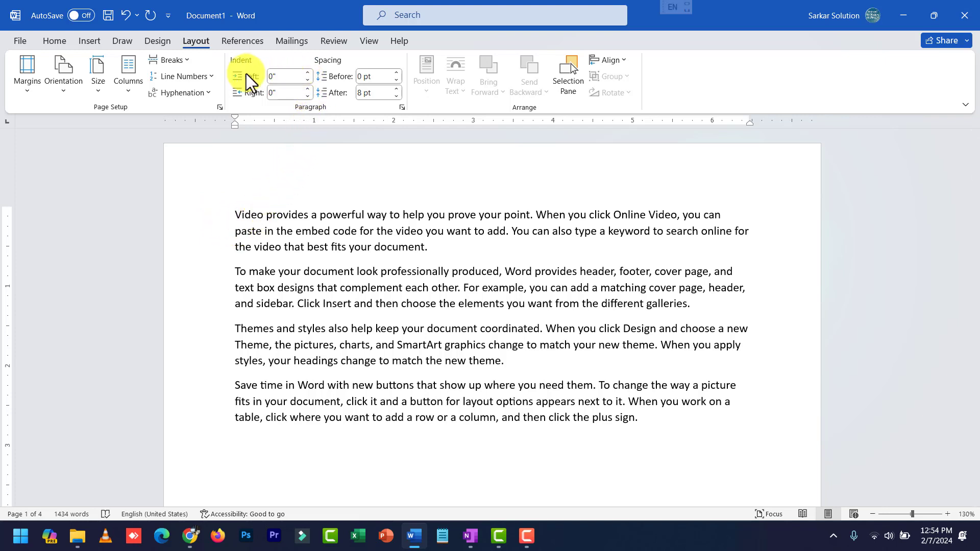
left_click(305, 73)
left_click(306, 73)
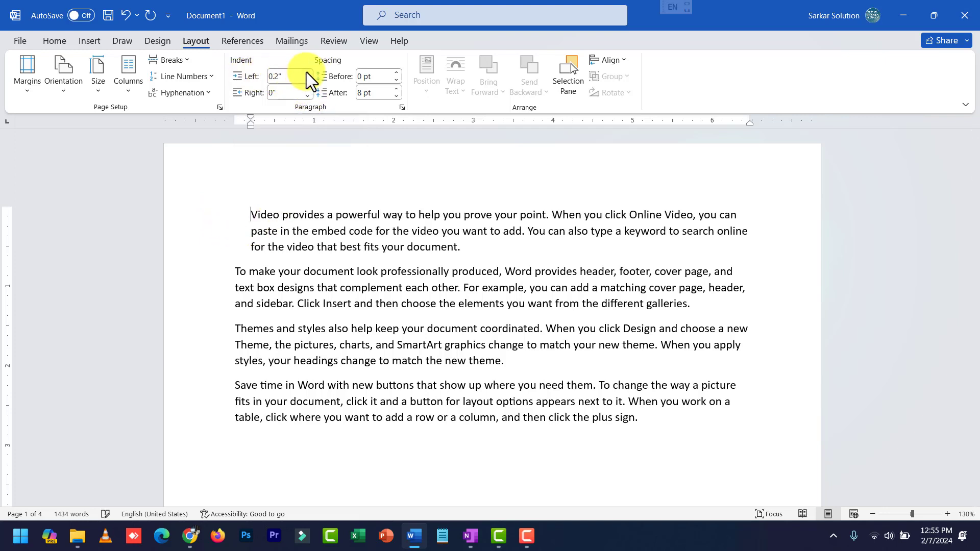
left_click(307, 72)
left_click(308, 73)
left_click(308, 73)
left_click(309, 72)
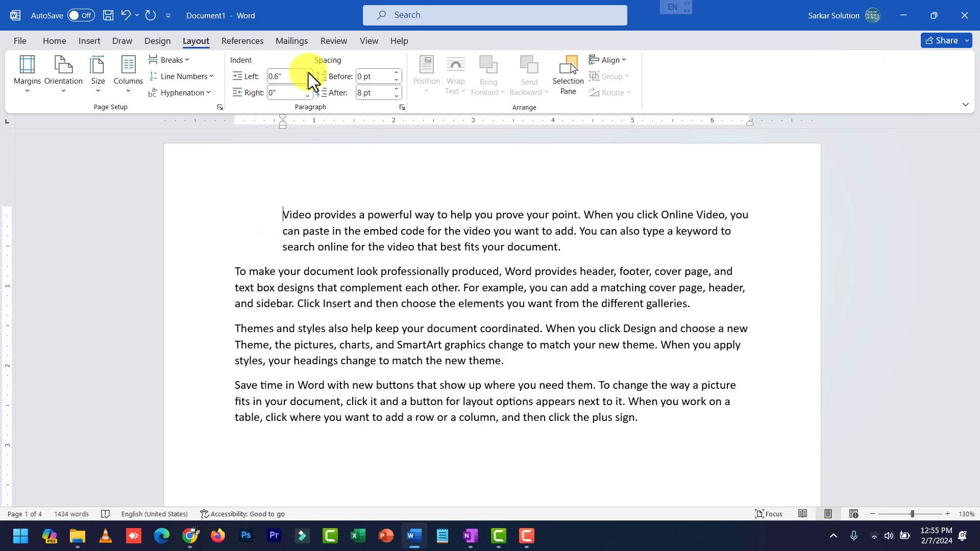
- Set the left indent of the document's first paragraph back to 0"
key("Down")
key("Down")
key("Down")
key("Down")
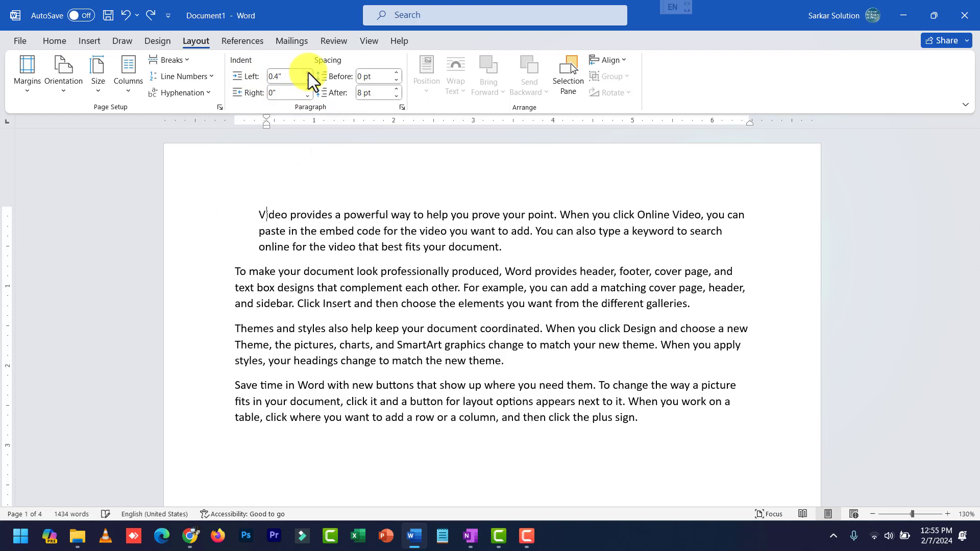
key("Down")
key("Down")
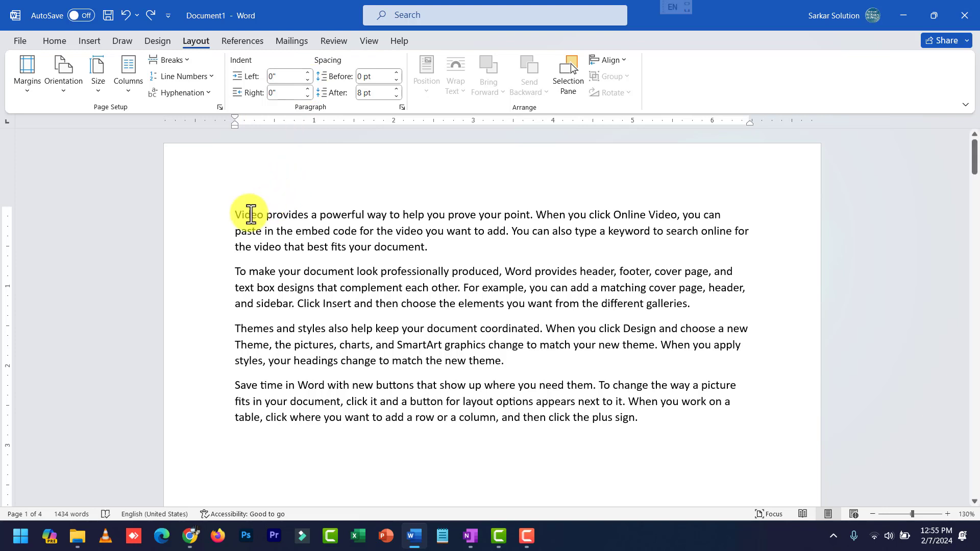
- Select the first two paragraphs and set their left indent to 0.3"
left_click_drag(238, 213, 736, 303)
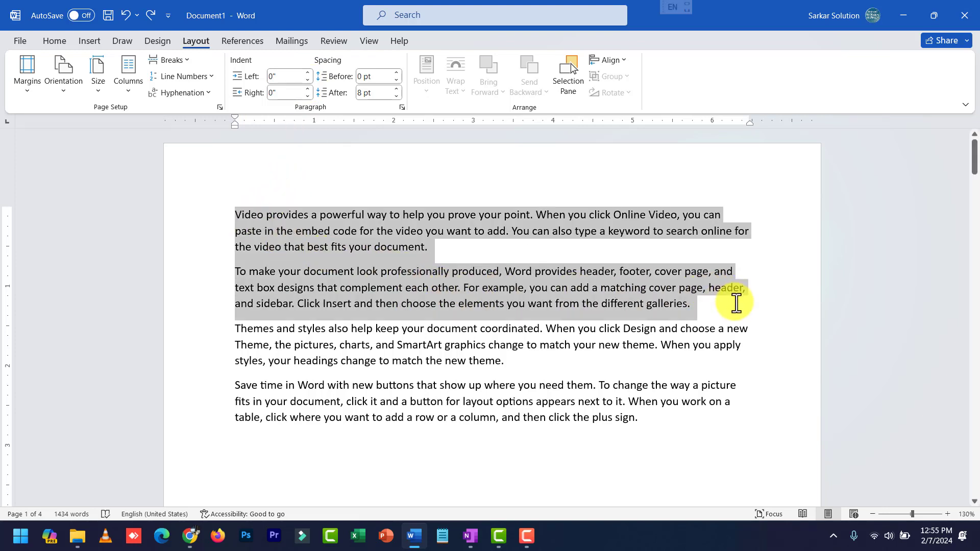
left_click(308, 72)
left_click(308, 71)
left_click(308, 71)
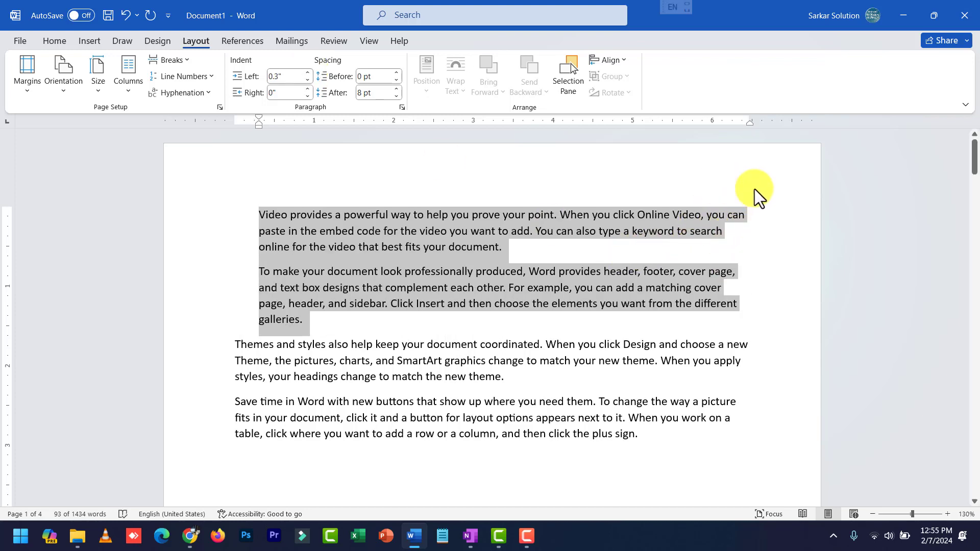
- Set the right indent of the two selected paragraphs to 1.3"
left_click(307, 89)
left_click(306, 89)
left_click(306, 89)
left_click(306, 89)
left_click(307, 88)
left_click(307, 88)
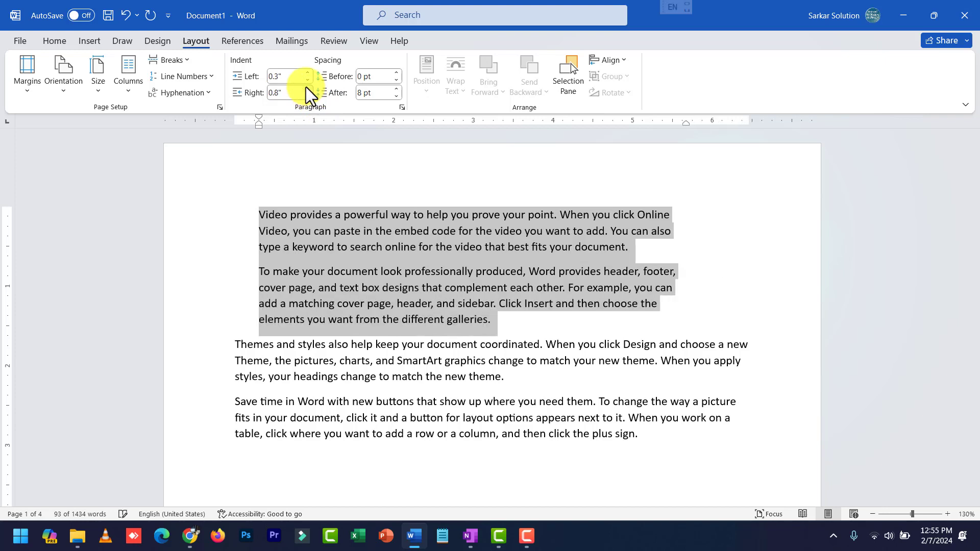
left_click(307, 89)
left_click(307, 89)
left_click(307, 88)
left_click(307, 88)
left_click(307, 89)
left_click(307, 88)
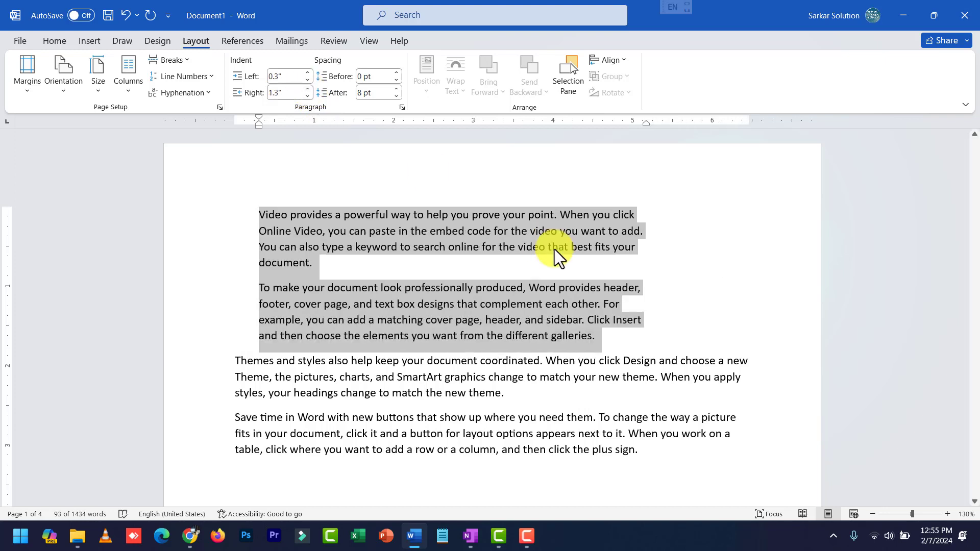
- Reduce the right indent of the two selected paragraphs to 0.4"
left_click(309, 96)
left_click(309, 96)
left_click(309, 96)
left_click(309, 95)
left_click(309, 96)
left_click(309, 96)
left_click(309, 96)
left_click(309, 95)
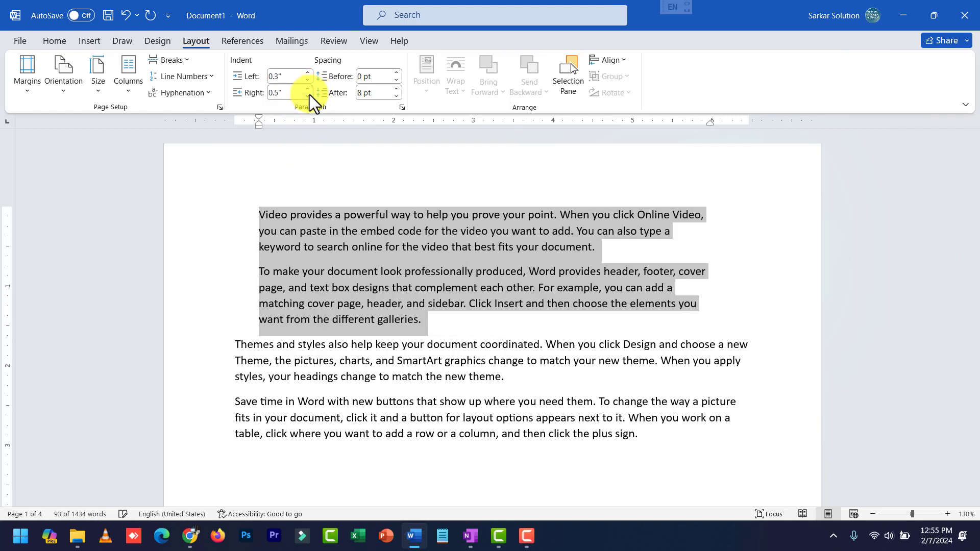
left_click(308, 95)
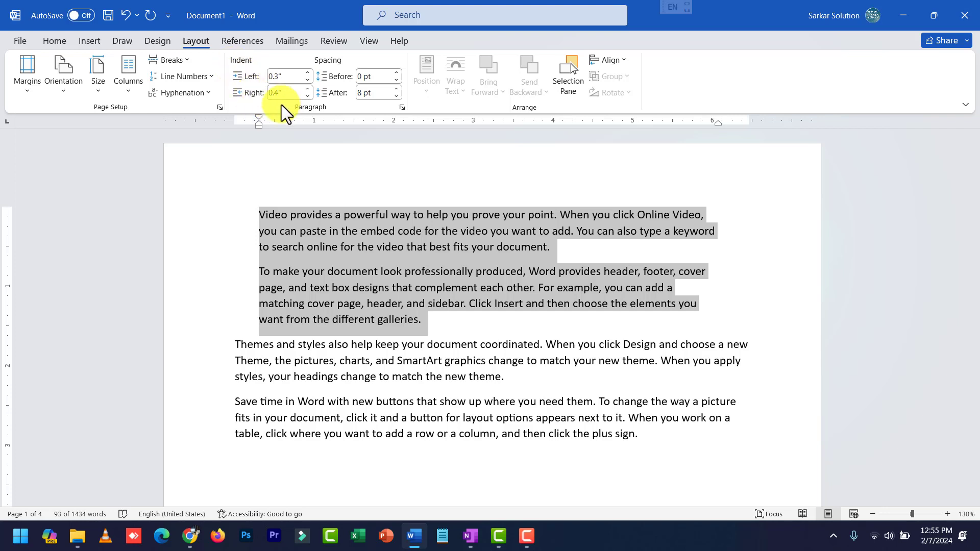
- Reset both the right and the left indent of the two selected paragraphs to 0"
left_click(308, 95)
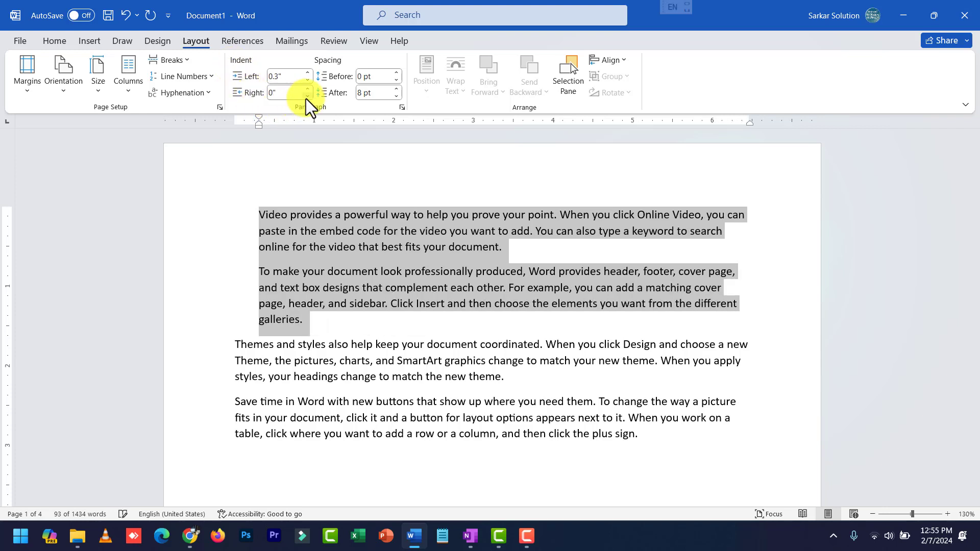
left_click(308, 95)
left_click(308, 95)
left_click(308, 95)
left_click(310, 89)
left_click(309, 74)
left_click(309, 77)
left_click(309, 80)
left_click(309, 79)
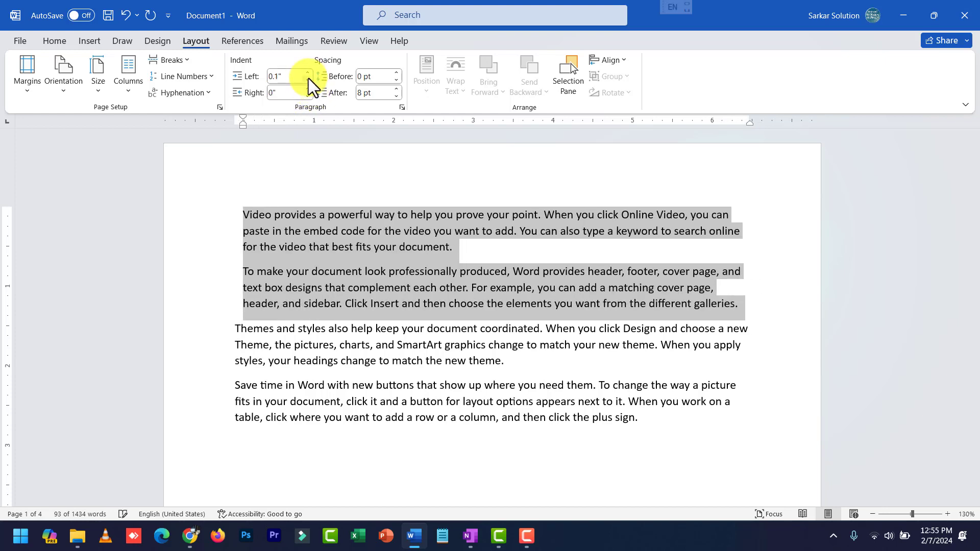
left_click(309, 79)
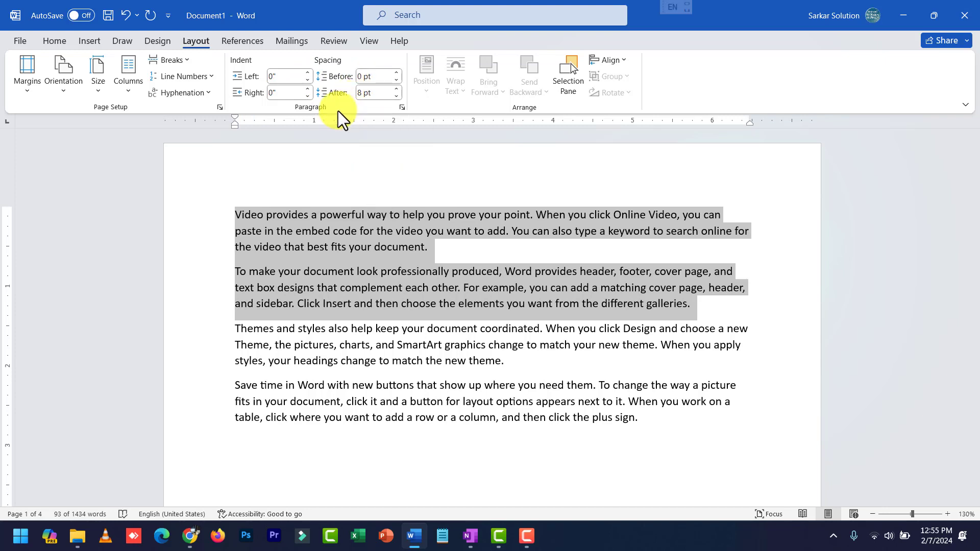
- Place the cursor in the second paragraph and preview the 2.0 line spacing option without applying it
left_click(409, 253)
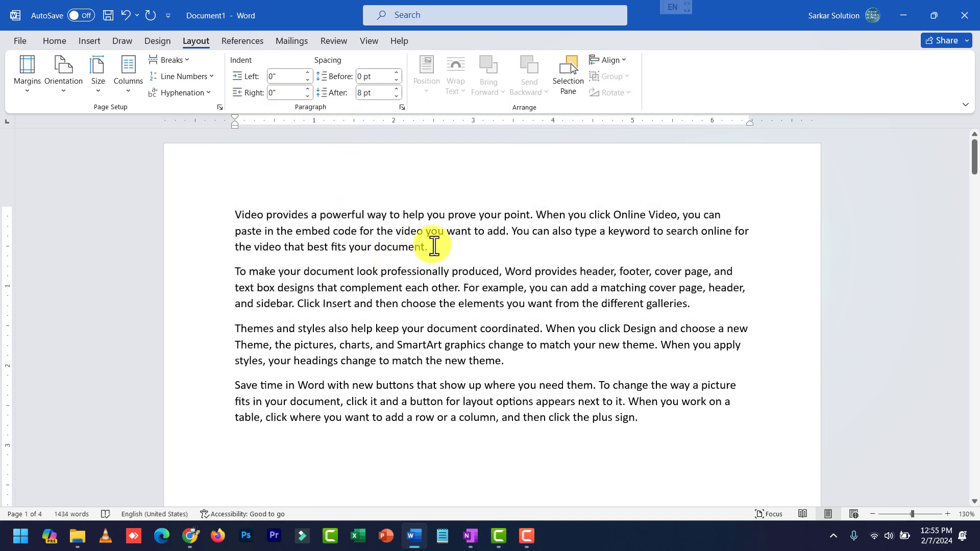
left_click_drag(434, 246, 210, 217)
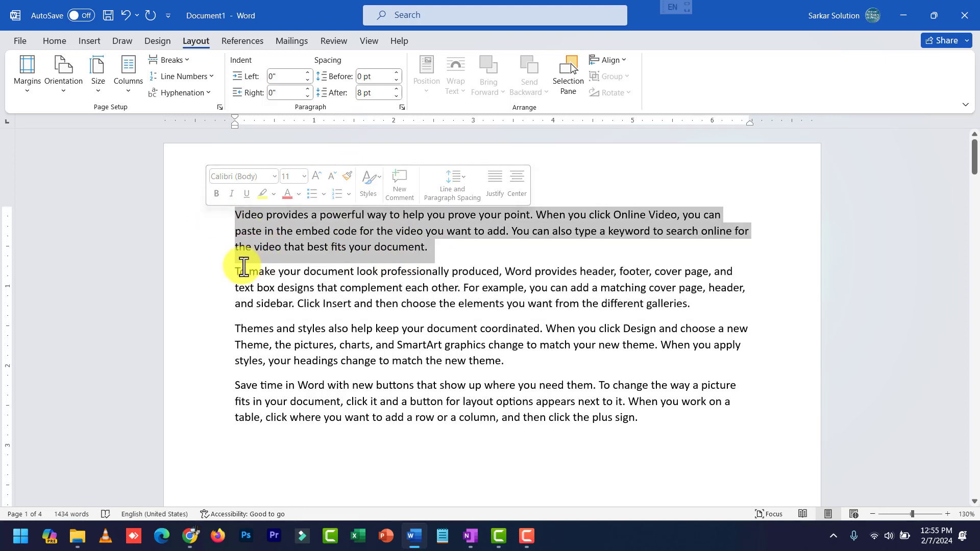
left_click_drag(244, 266, 500, 288)
left_click(501, 288)
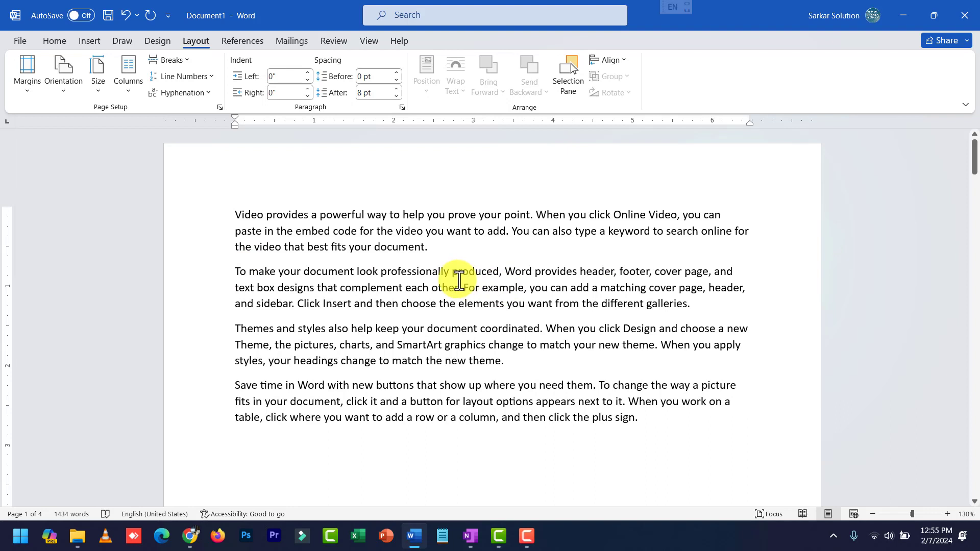
left_click(63, 45)
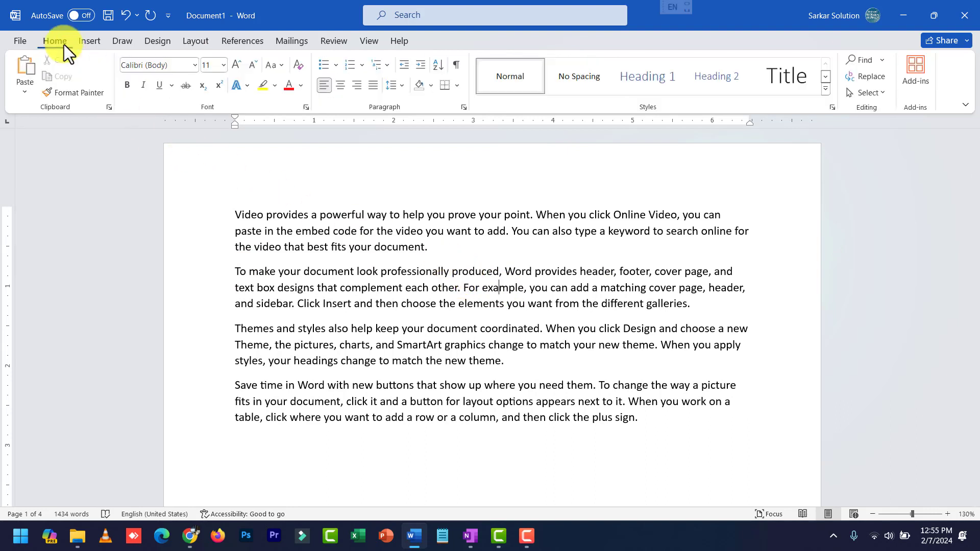
left_click(406, 86)
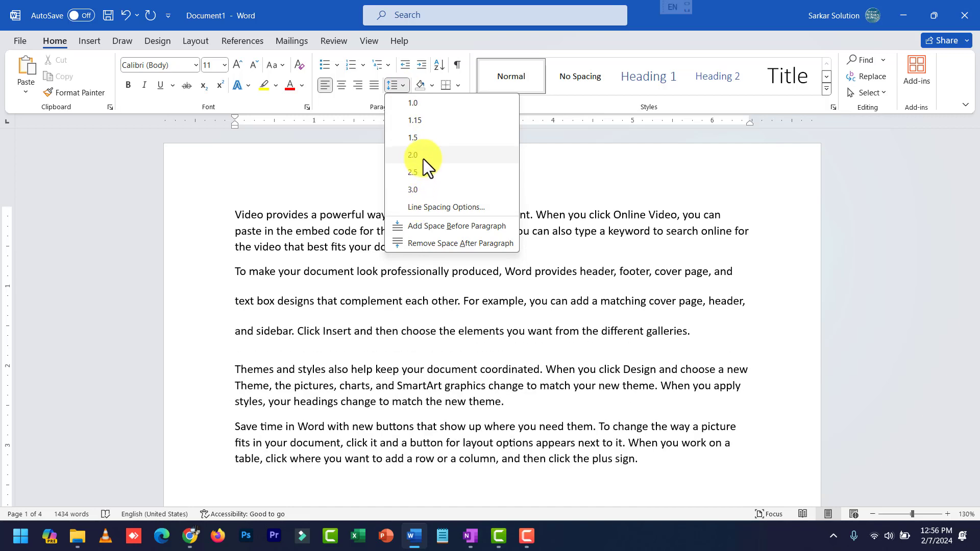
left_click(197, 42)
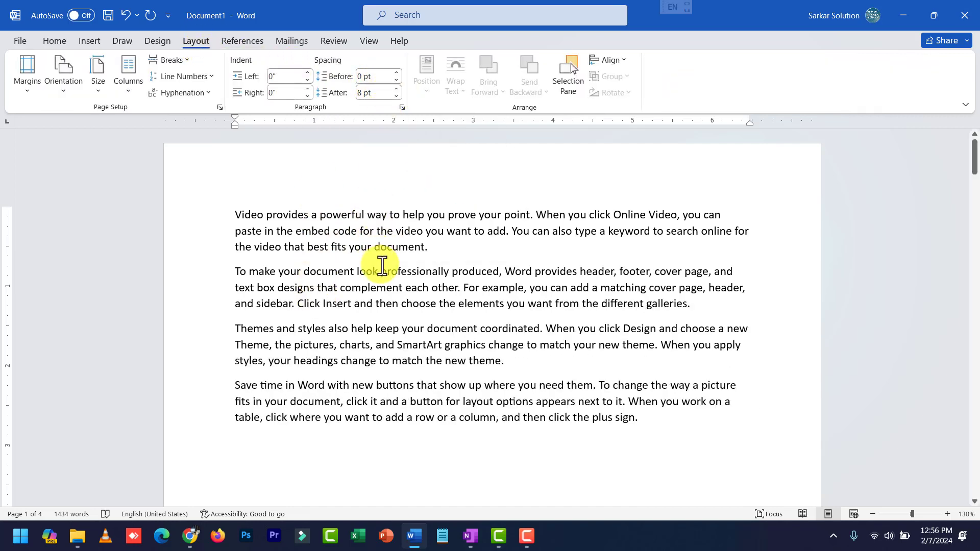
- Select the second paragraph and set its spacing to 0 pt after and 30 pt before
left_click_drag(238, 270, 770, 301)
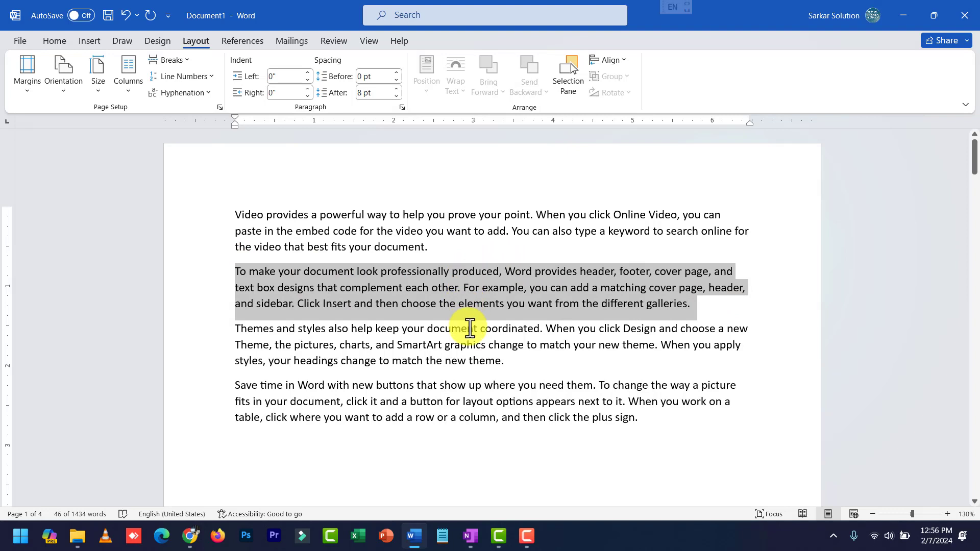
left_click(397, 96)
left_click(396, 96)
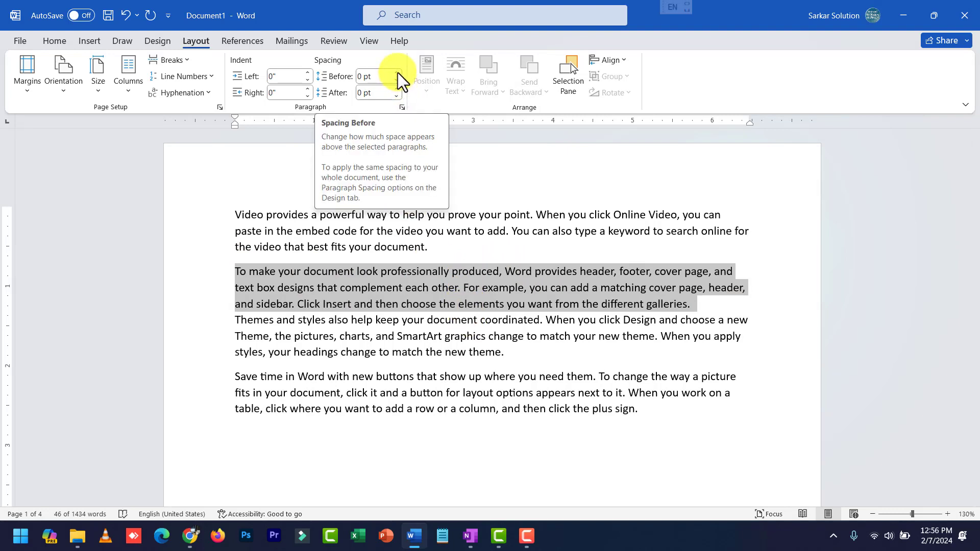
left_click(397, 73)
left_click(398, 73)
left_click(397, 73)
left_click(397, 72)
left_click(397, 72)
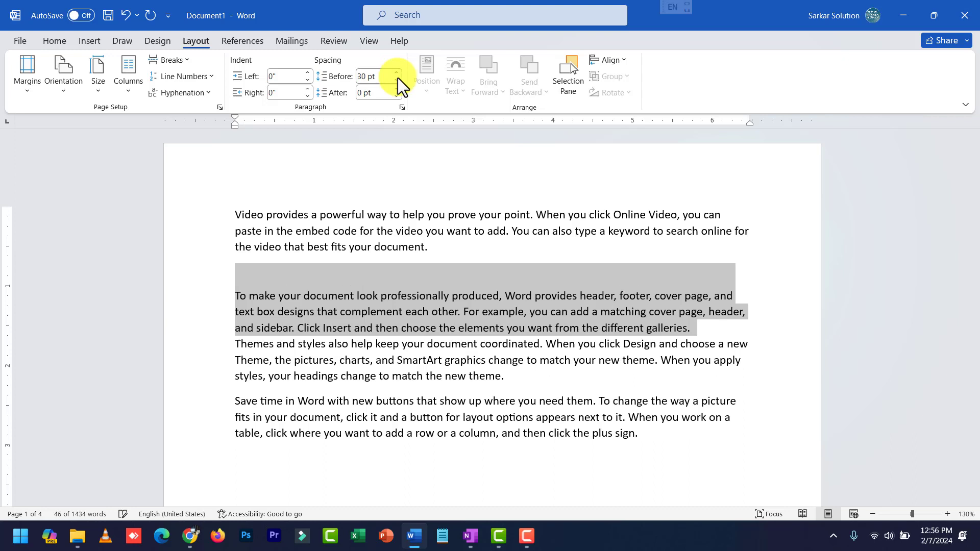
- Set the spacing after the second paragraph to 30 pt
left_click(397, 87)
left_click(397, 87)
left_click(397, 87)
left_click(397, 87)
left_click(397, 87)
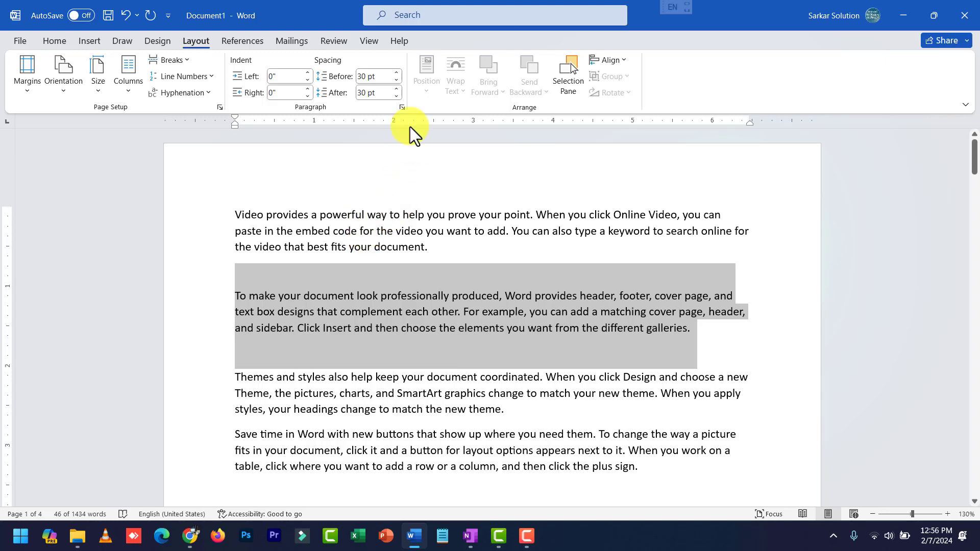
- Reset the spacing after and before the second paragraph to 0 pt
left_click(397, 96)
left_click(399, 97)
left_click(399, 97)
left_click(400, 97)
left_click(399, 97)
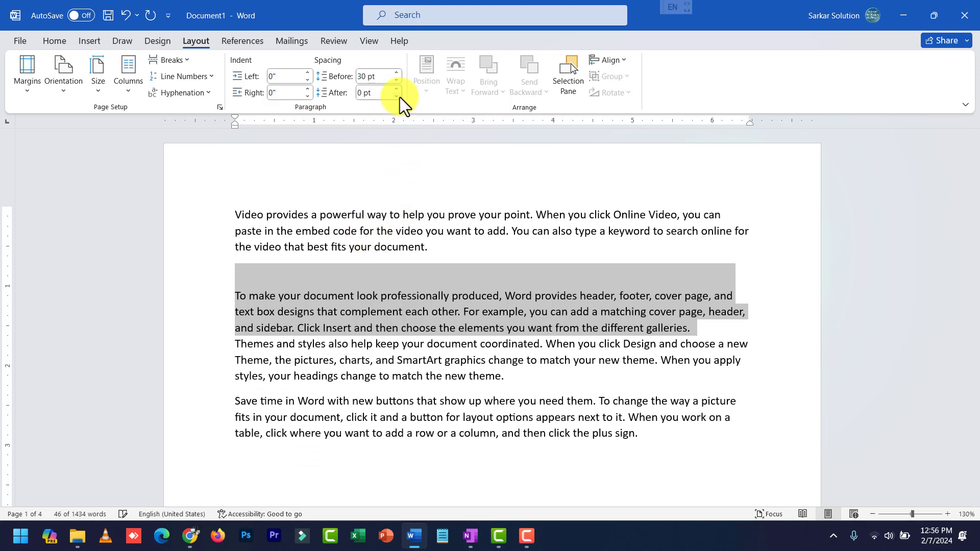
left_click(400, 97)
left_click(399, 90)
left_click(394, 81)
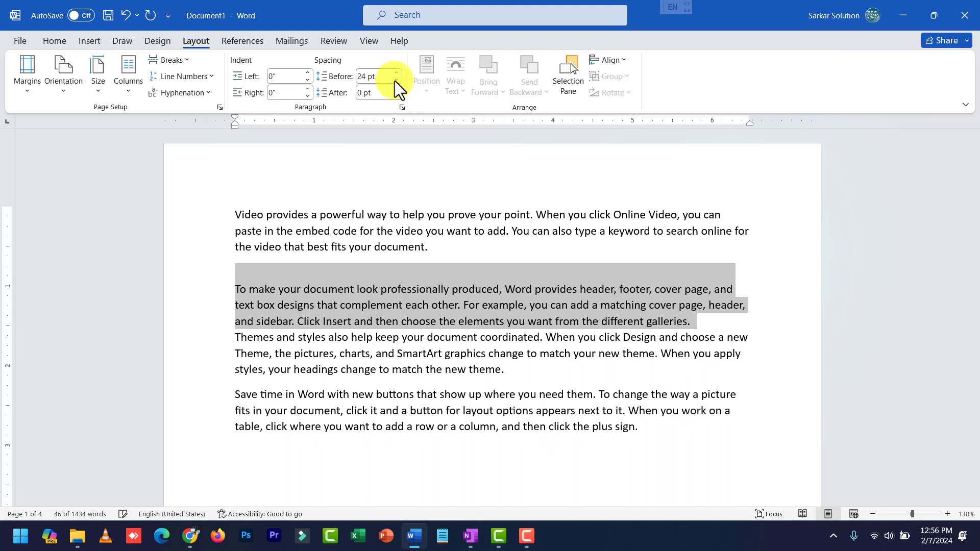
left_click(394, 81)
left_click(394, 81)
left_click(394, 81)
- Select all four paragraphs on the first page and set their spacing before and after to 0 pt
left_click(286, 216)
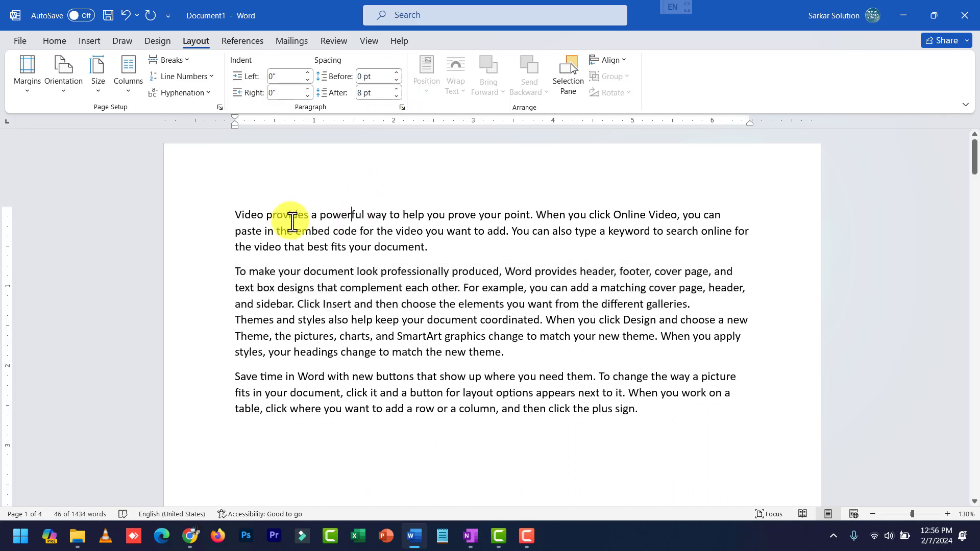
left_click_drag(236, 214, 657, 406)
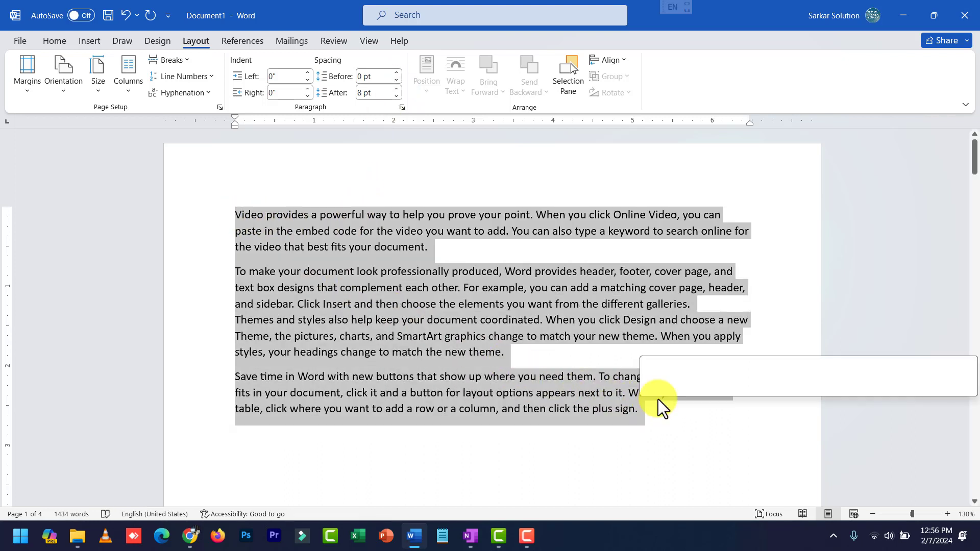
left_click(393, 74)
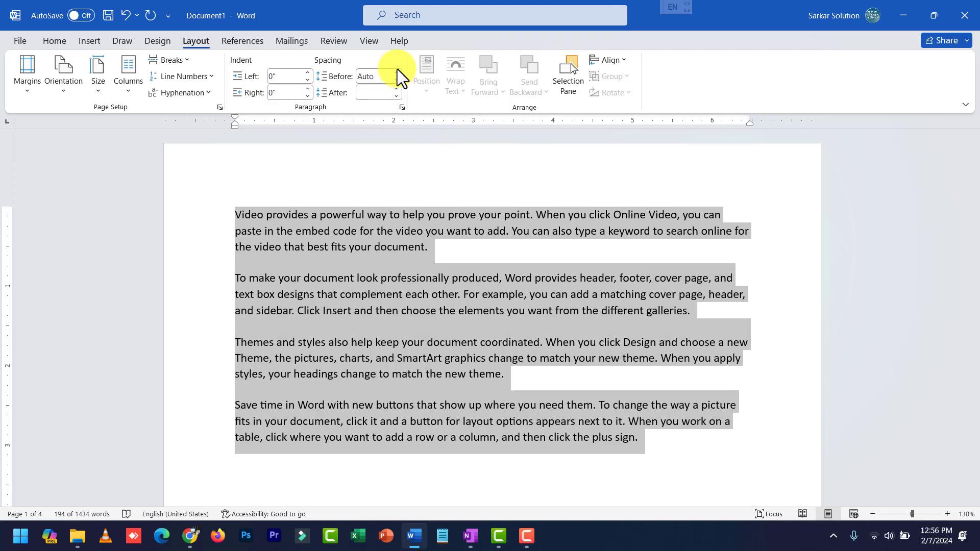
left_click(396, 80)
left_click(396, 88)
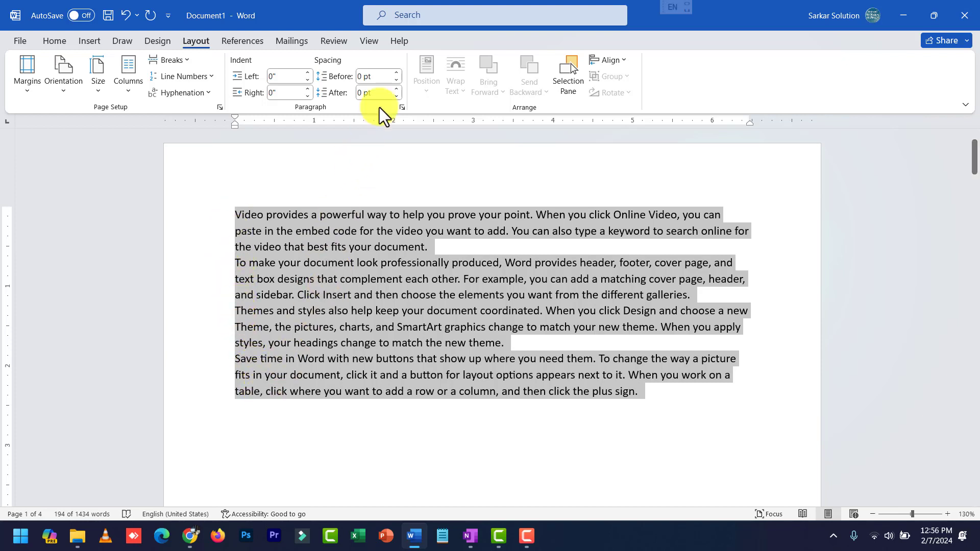
- Set the spacing before and after the four selected paragraphs to Auto
left_click(397, 71)
left_click(399, 79)
left_click(399, 79)
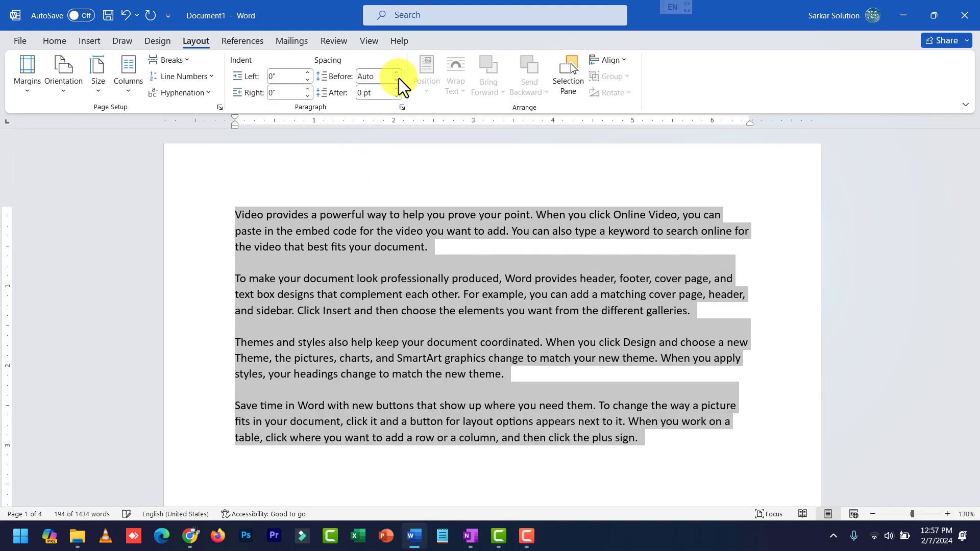
left_click(397, 96)
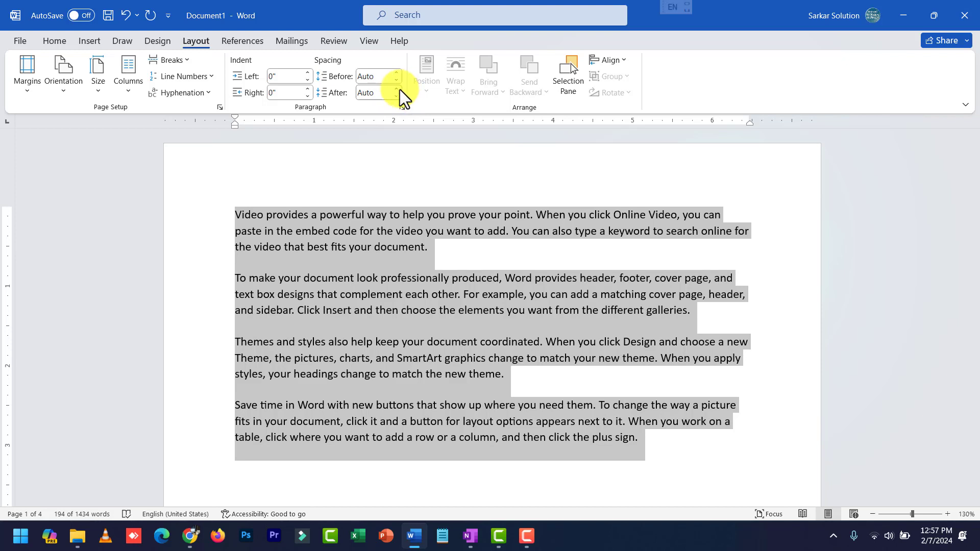
- Set the spacing of the four selected paragraphs to 6 pt after and 0 pt before
left_click(399, 89)
left_click(398, 89)
left_click(398, 89)
left_click(395, 96)
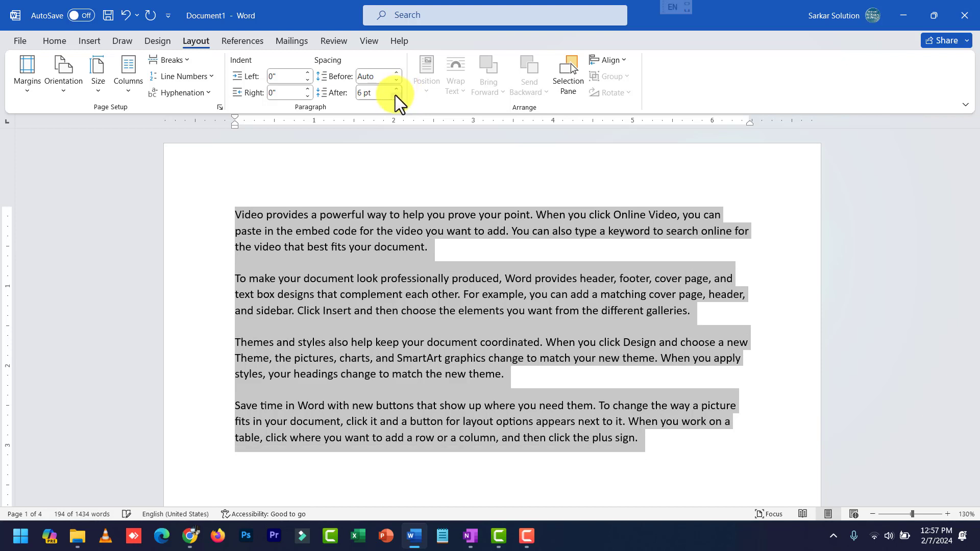
left_click(400, 70)
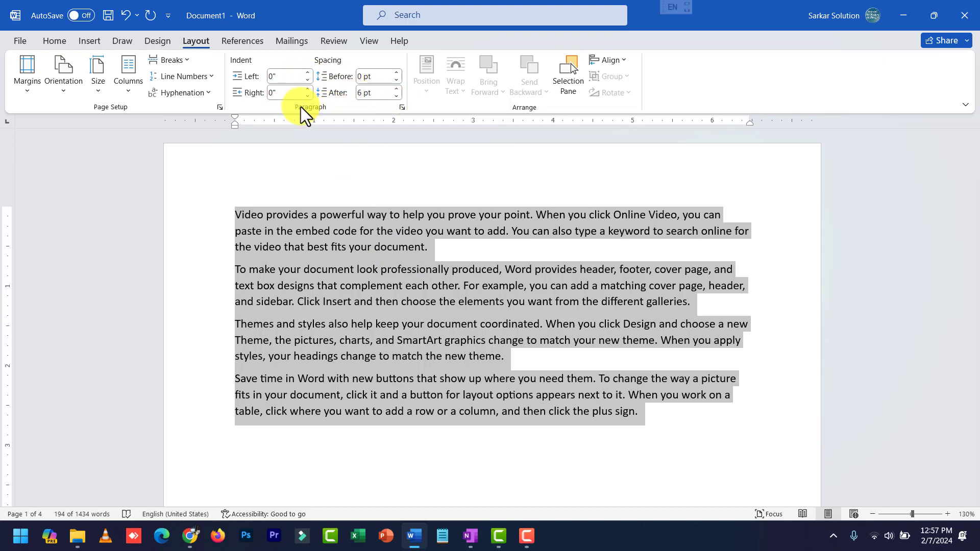
- Open the detailed paragraph settings, move the dialog off the text and examine the available alignment options
left_click(402, 106)
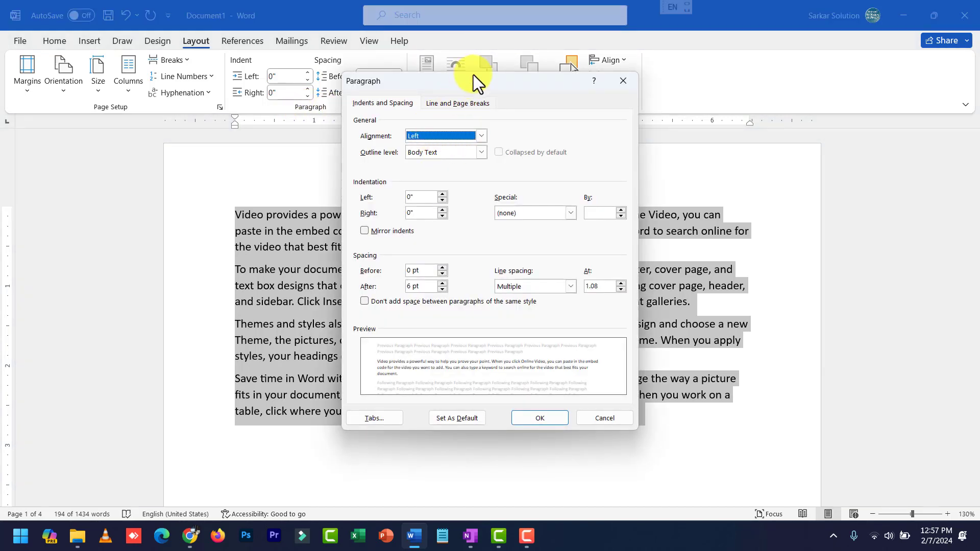
left_click_drag(473, 74, 639, 126)
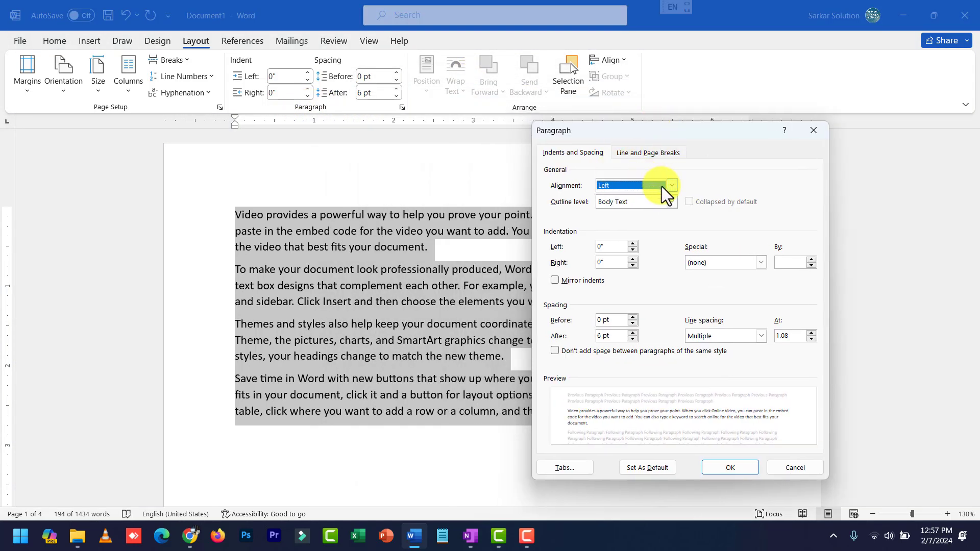
left_click(669, 185)
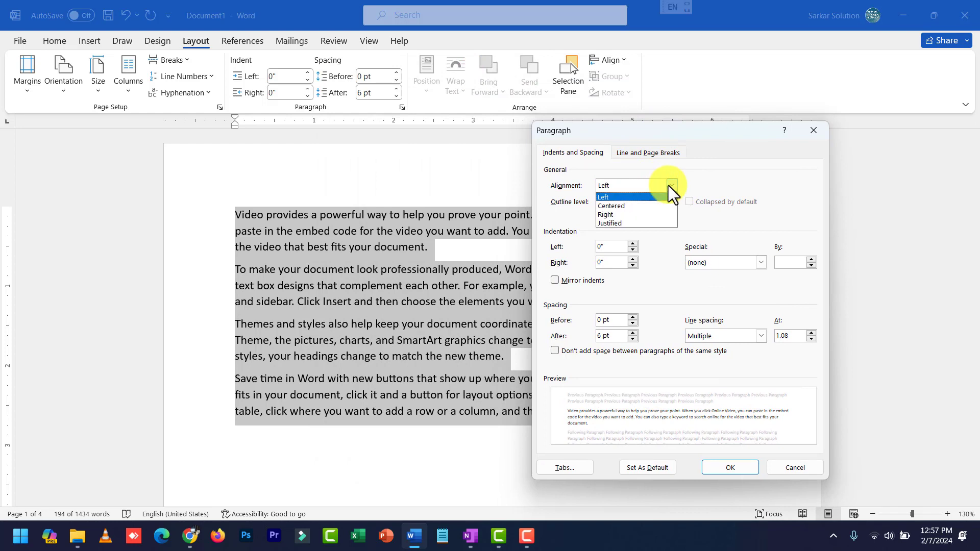
left_click(669, 186)
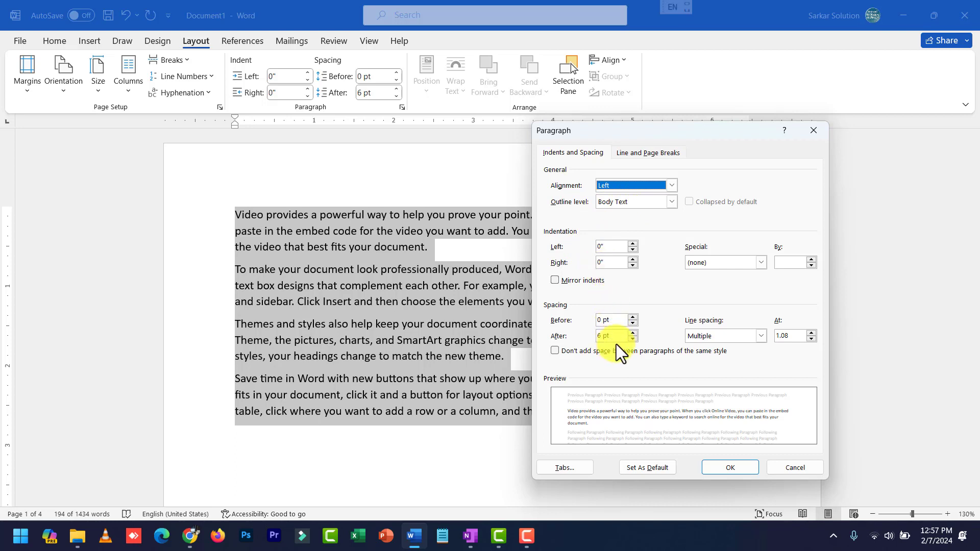
- Review the line spacing options for the four selected paragraphs and apply a wider Multiple line spacing
left_click(755, 335)
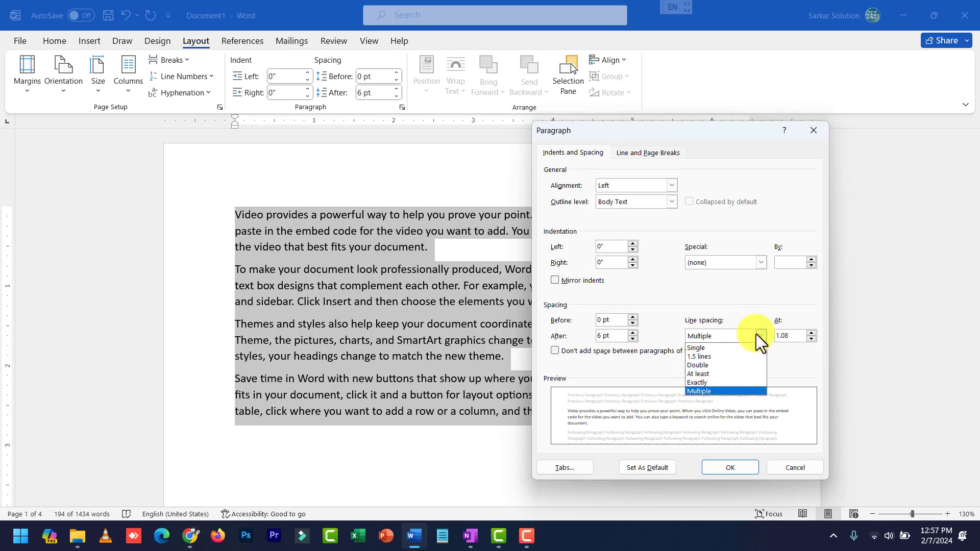
left_click(745, 332)
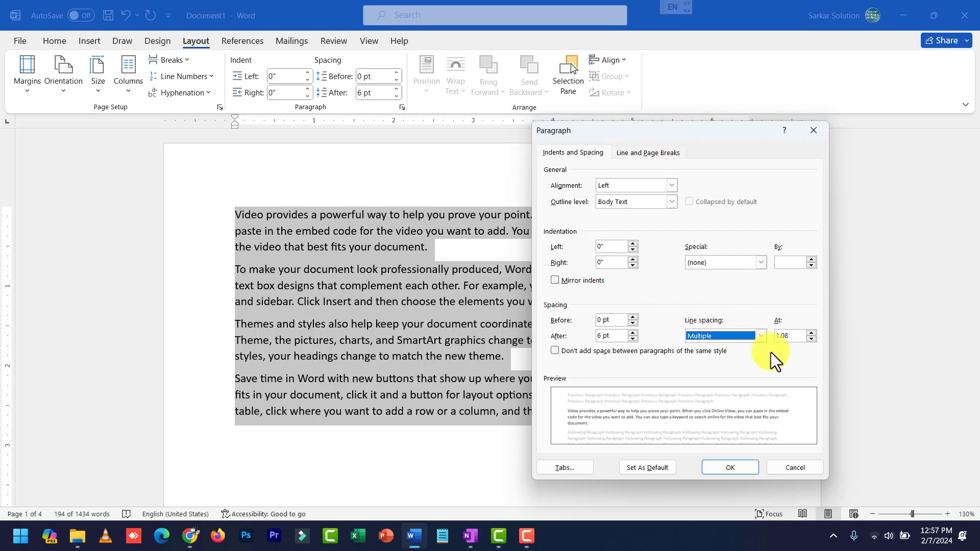
left_click(766, 337)
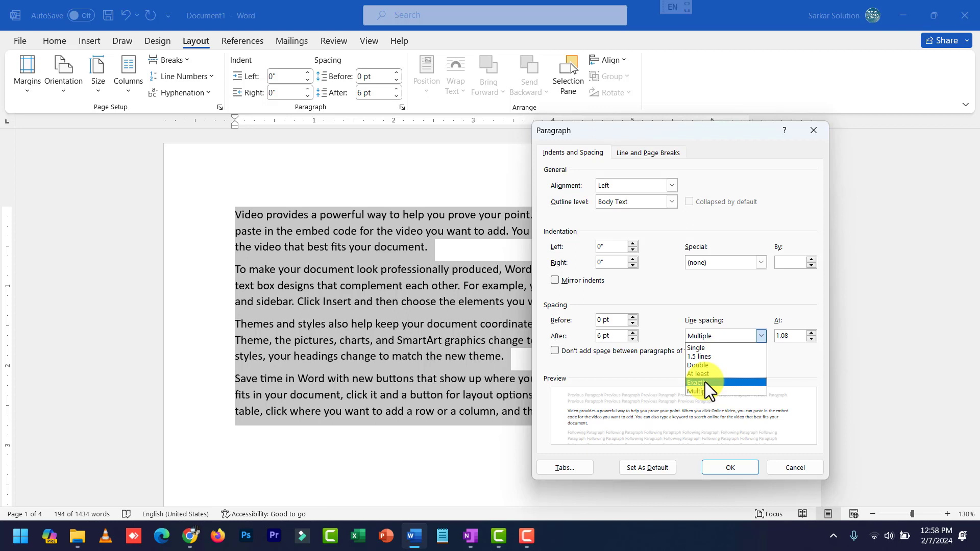
left_click(780, 361)
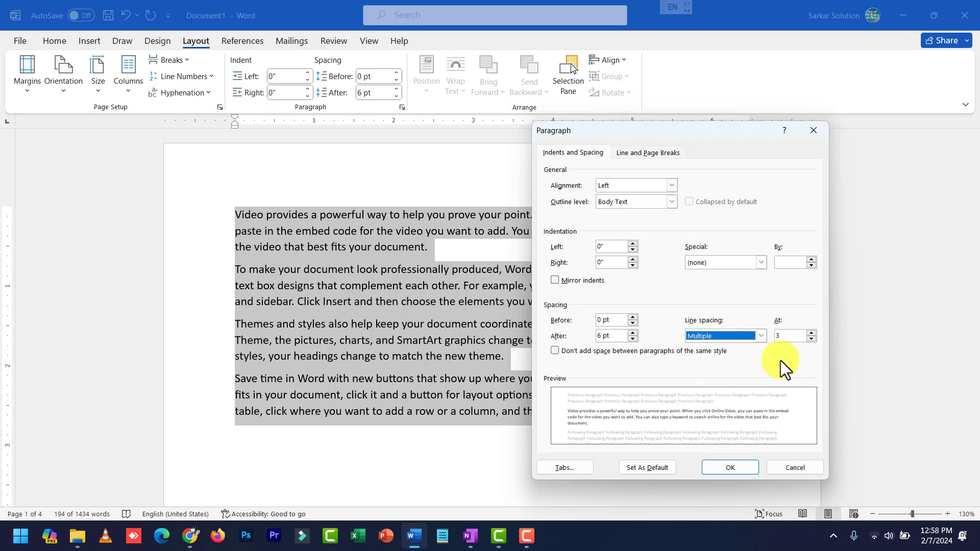
left_click(811, 332)
left_click(811, 332)
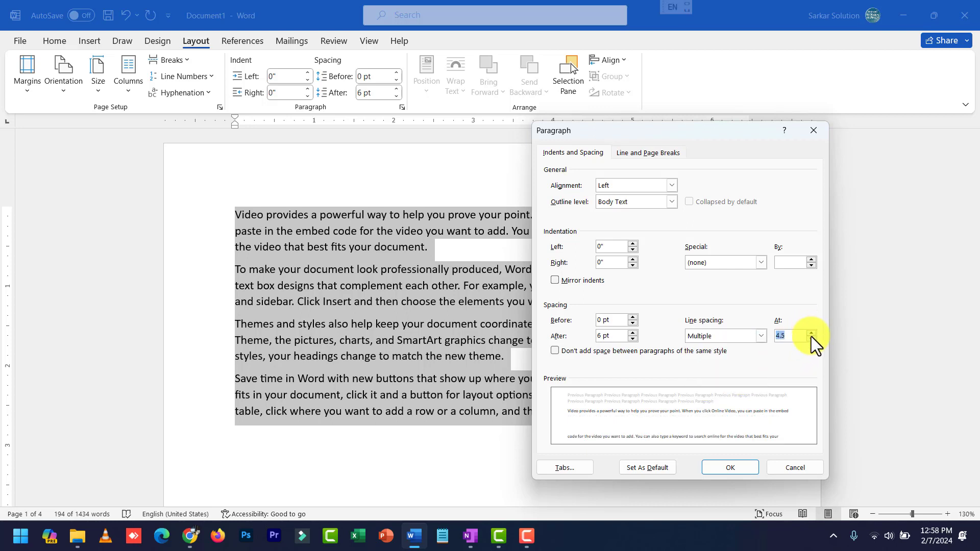
left_click(811, 337)
left_click(811, 338)
left_click(811, 338)
left_click(811, 338)
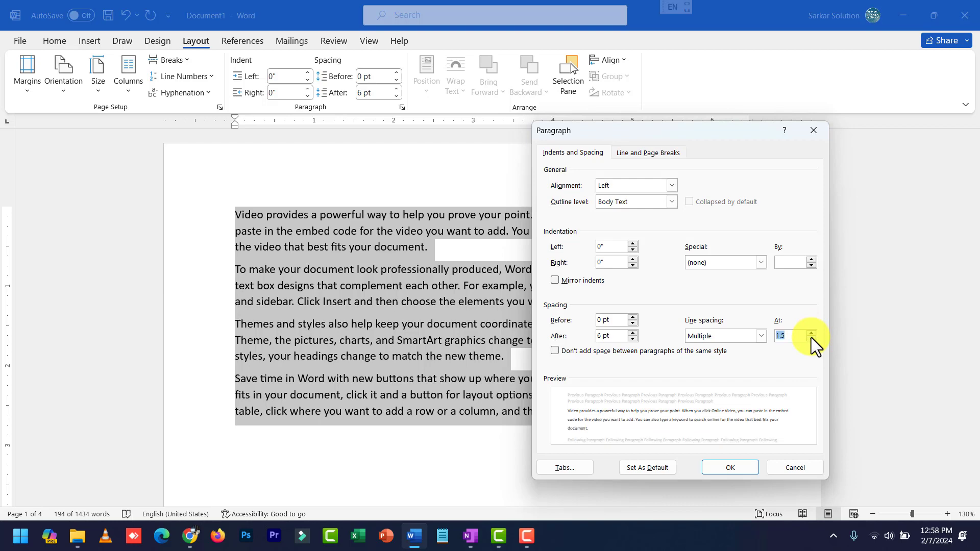
left_click(741, 465)
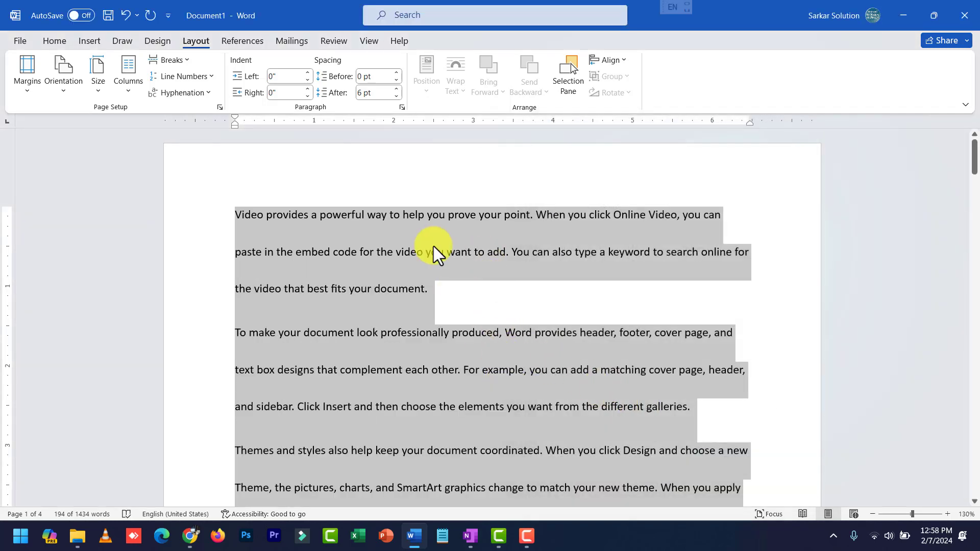
- Set the line spacing of the four selected paragraphs to Single, keeping 6 pt after, and deselect the text
left_click(377, 93)
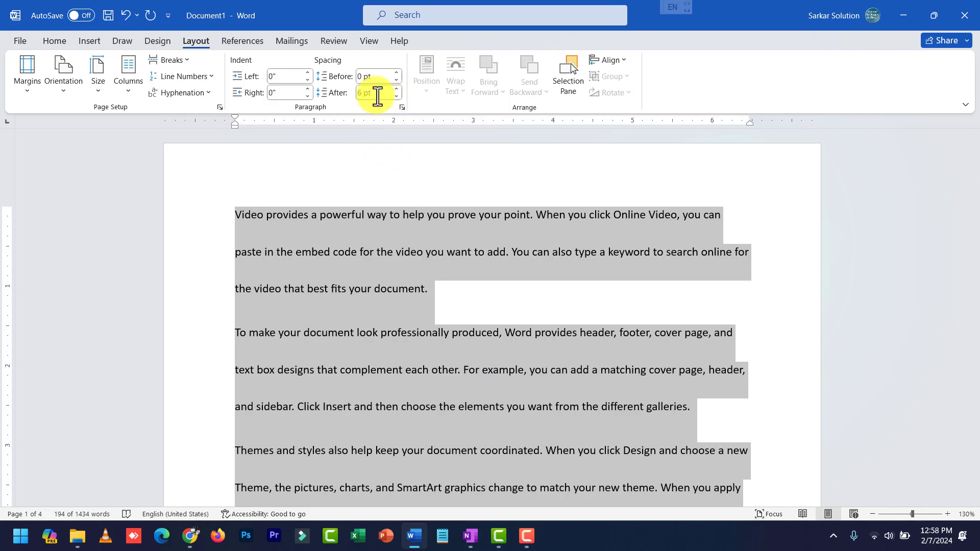
left_click(401, 109)
left_click(810, 338)
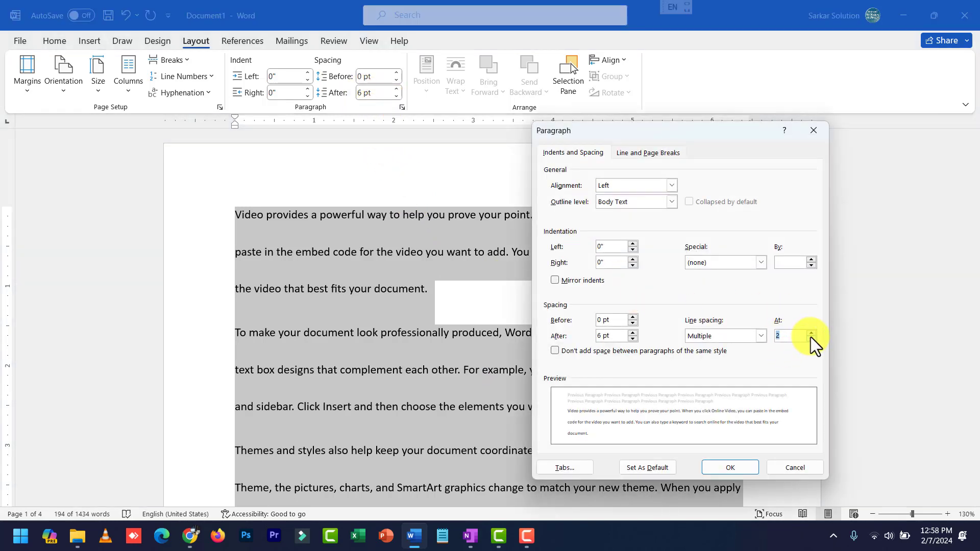
left_click(810, 338)
left_click(810, 338)
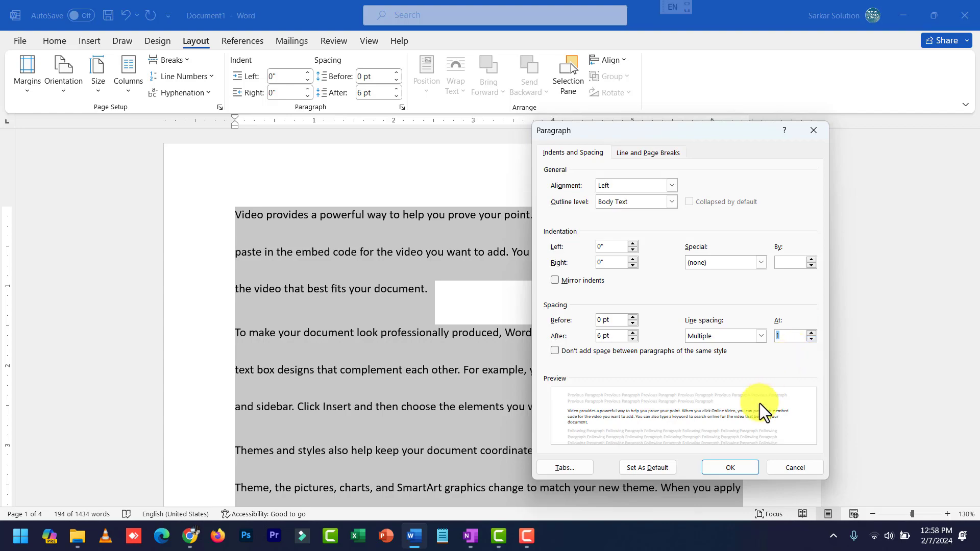
left_click(762, 336)
left_click(729, 347)
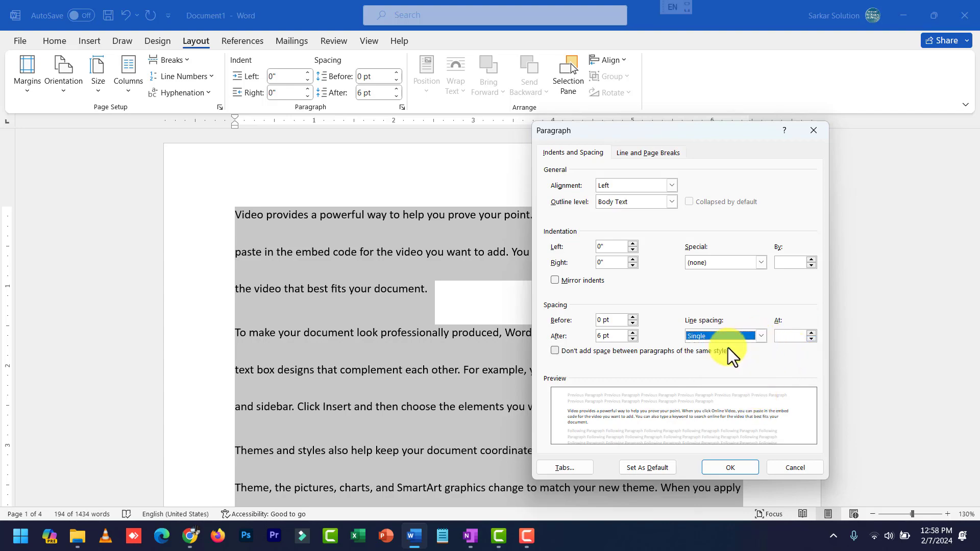
left_click(743, 467)
left_click(449, 345)
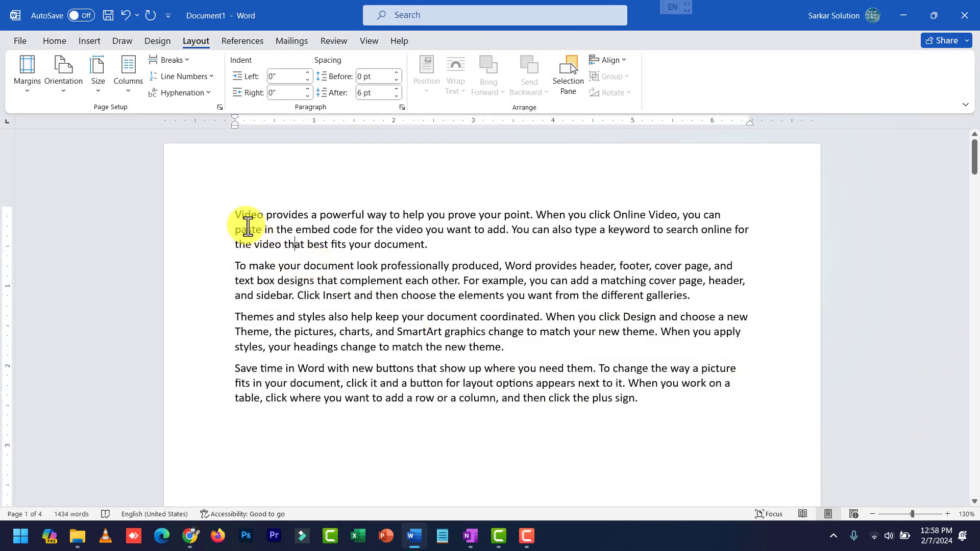
- Insert "Computer - " in front of "Video" at the start of the first paragraph
scroll(243, 222, "up", 6)
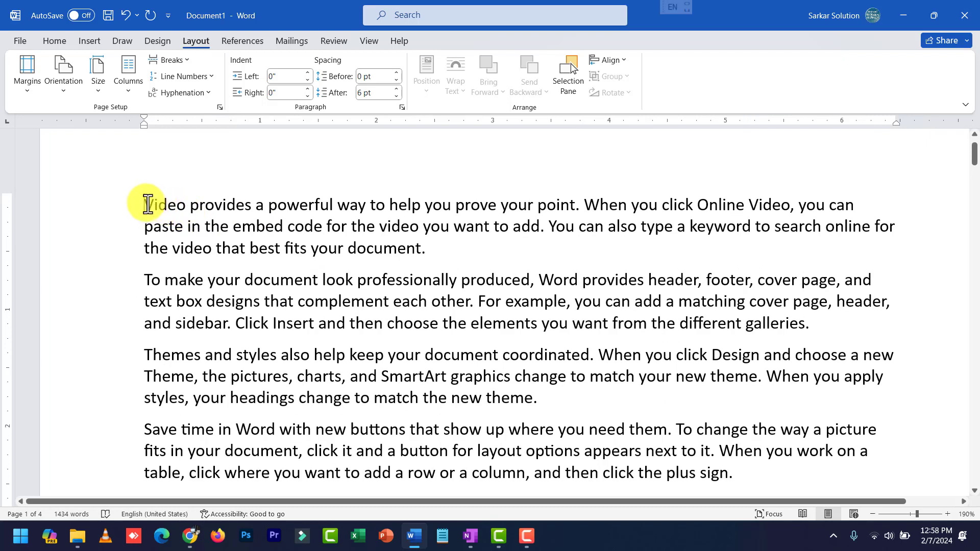
left_click(148, 205)
type("Computer ")
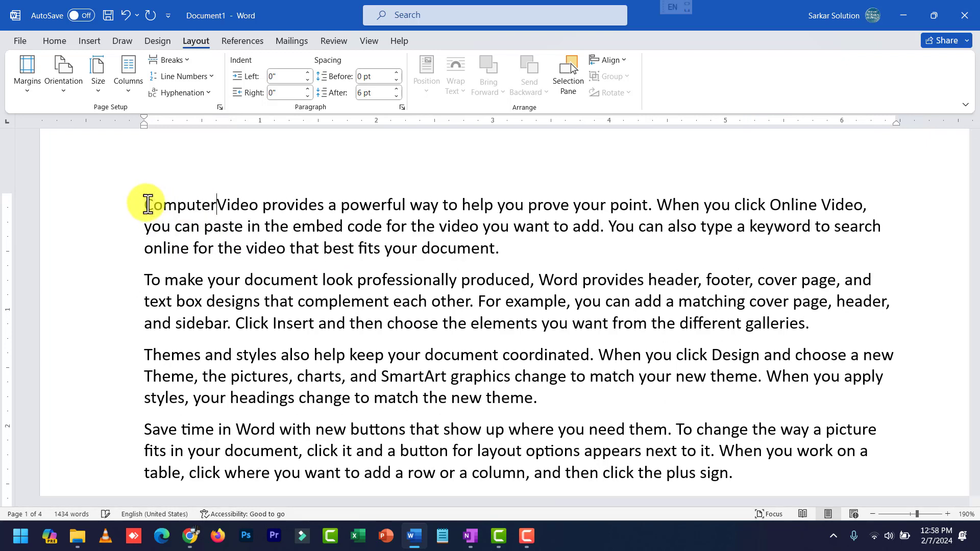
type("-")
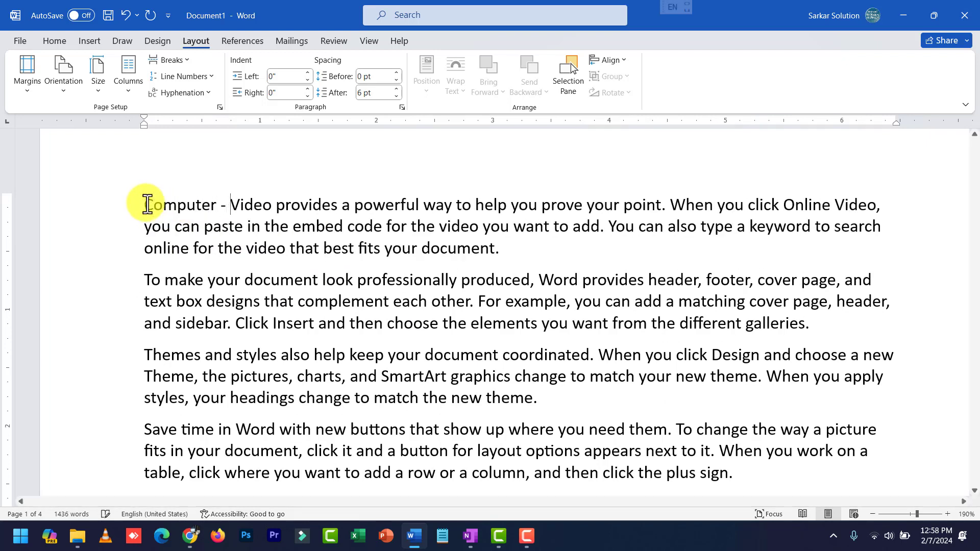
- Give the second paragraph, starting "To make your document", a special First line indent of 1"
left_click(146, 278)
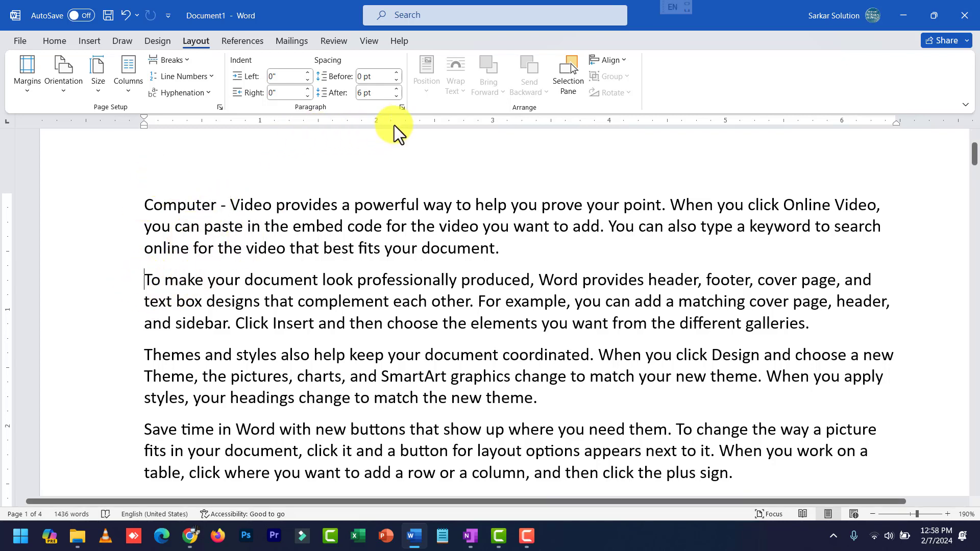
left_click(402, 107)
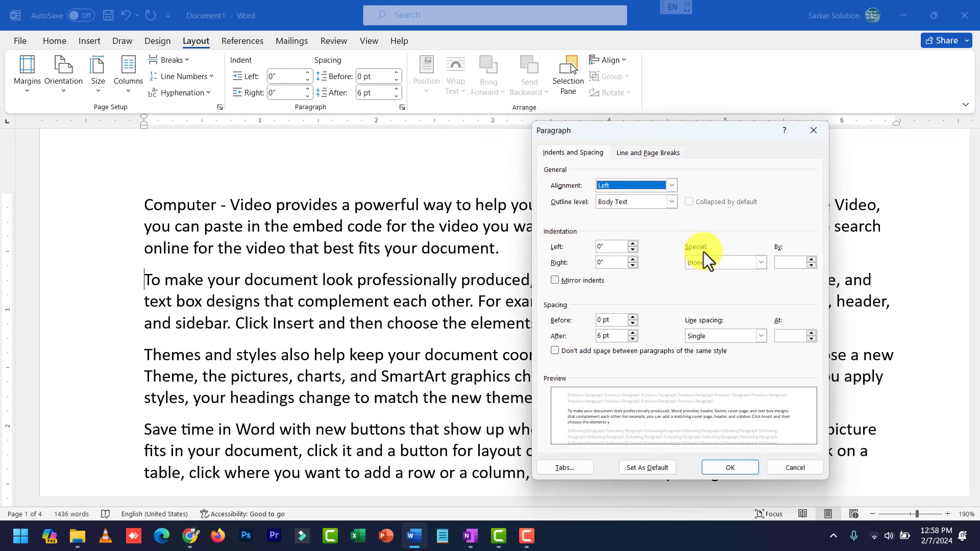
left_click(761, 263)
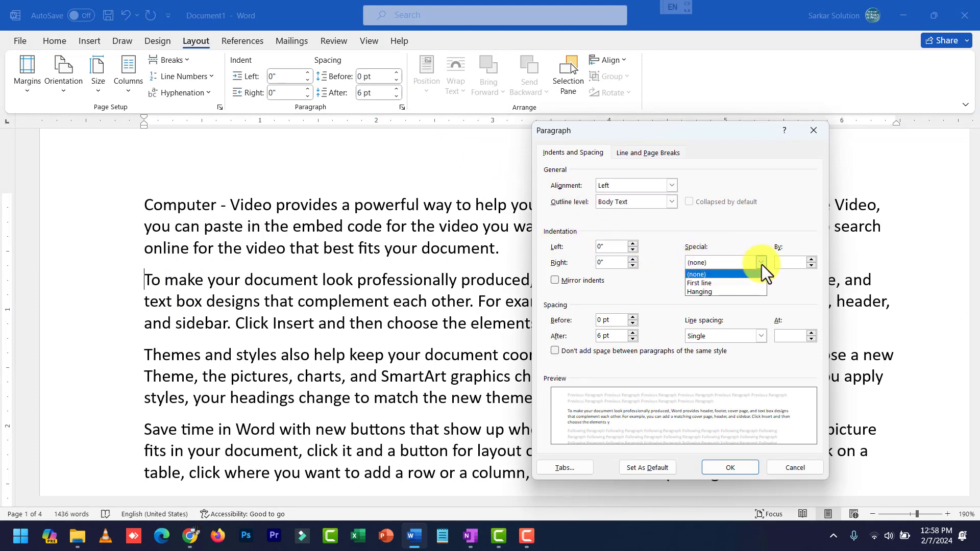
left_click(707, 283)
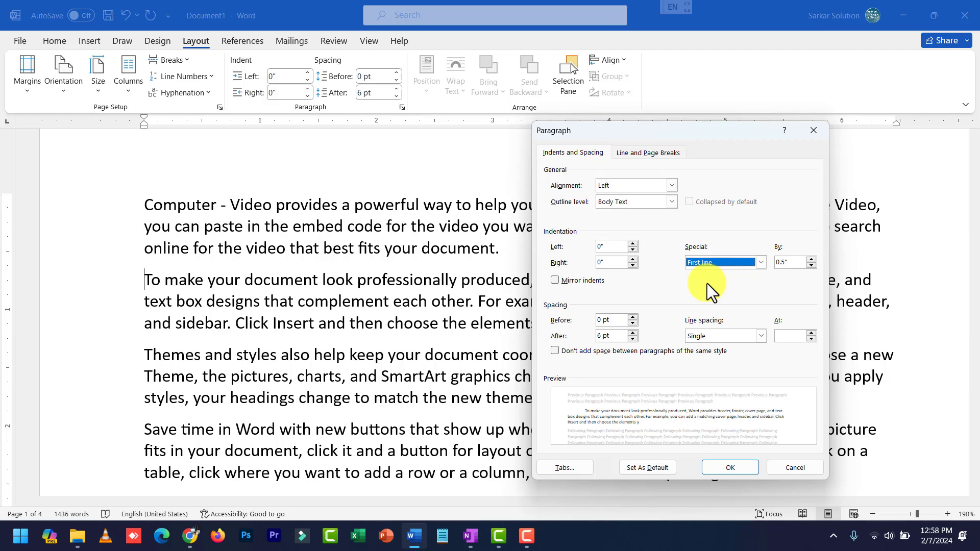
left_click(811, 260)
left_click(812, 259)
left_click(812, 259)
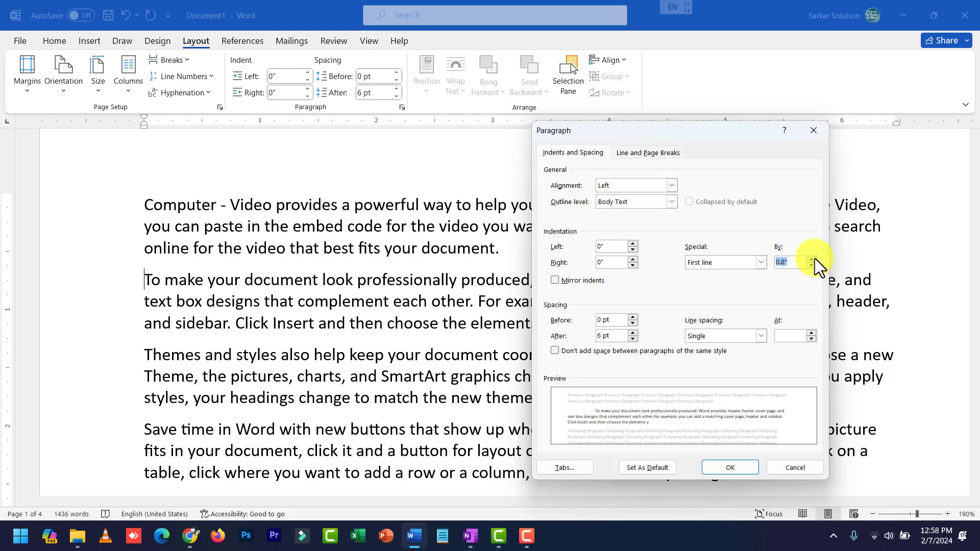
left_click(812, 259)
left_click(812, 259)
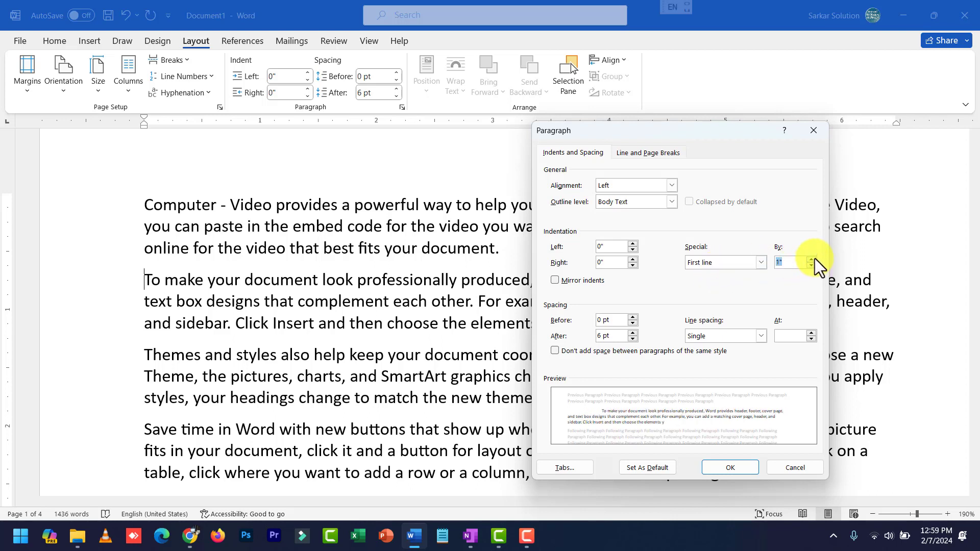
left_click(740, 470)
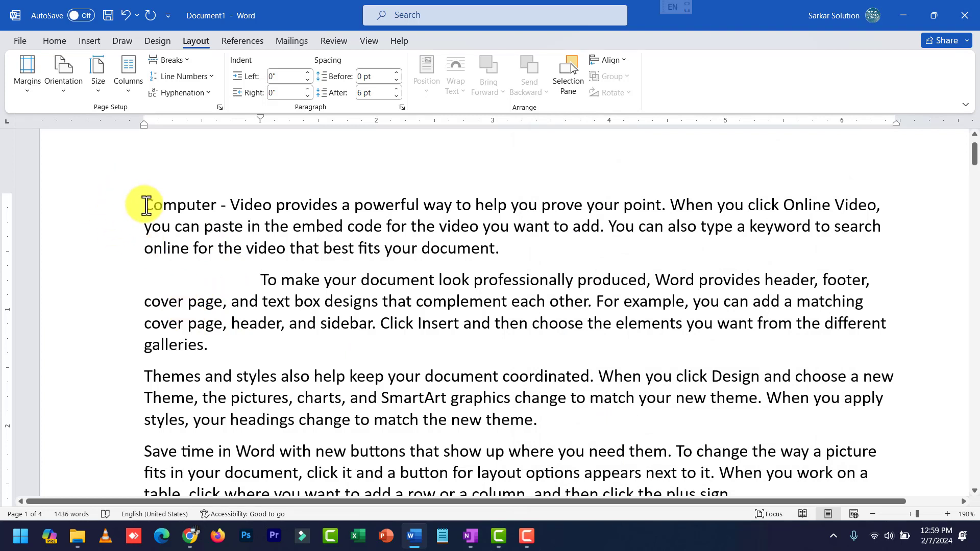
- Make the lead-in "Computer -" of the first paragraph bold and underlined
left_click_drag(144, 204, 225, 202)
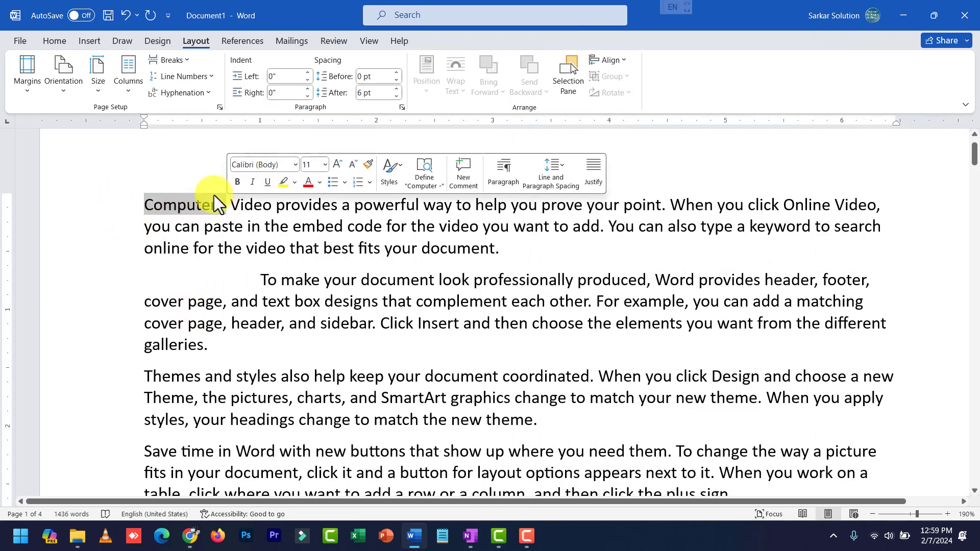
left_click(56, 40)
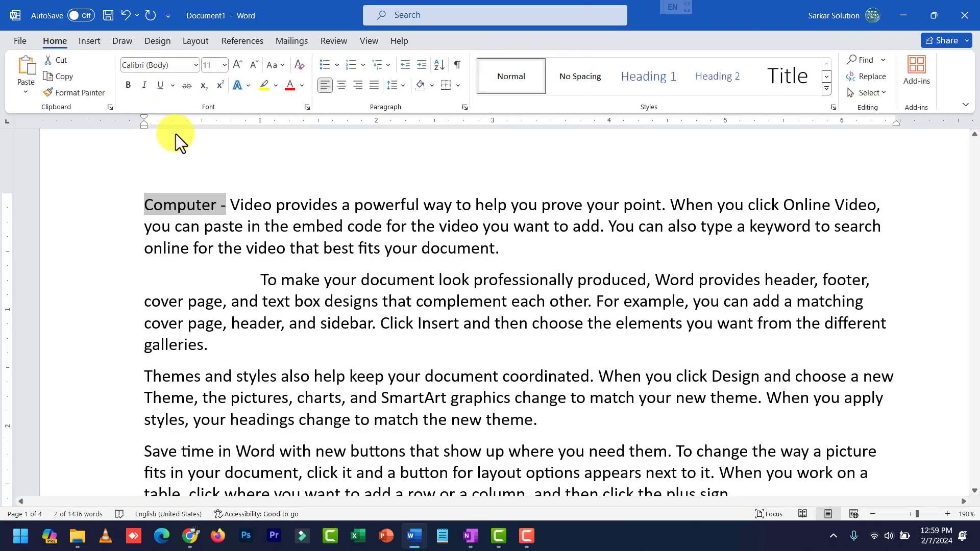
left_click(129, 84)
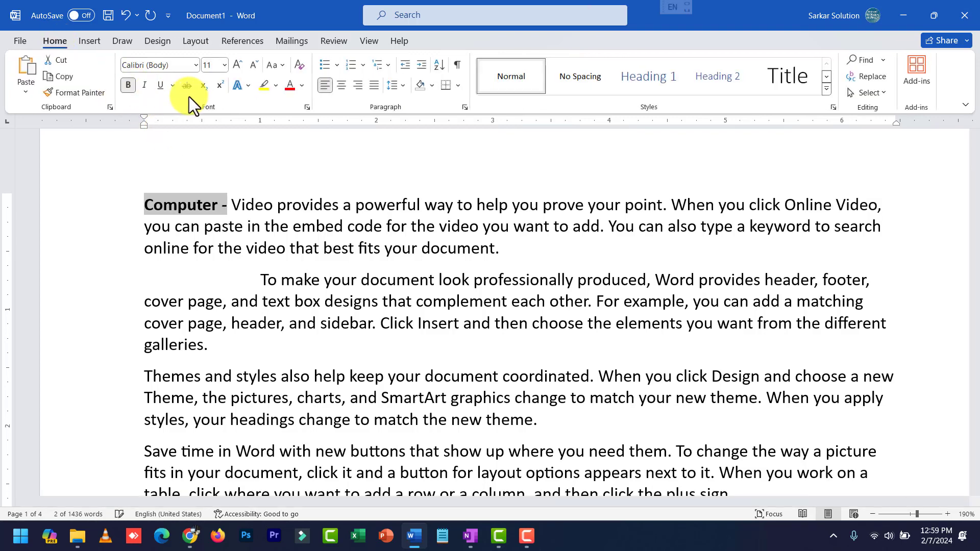
left_click(163, 85)
- Give the first paragraph a special Hanging indent of 1"
left_click(235, 204)
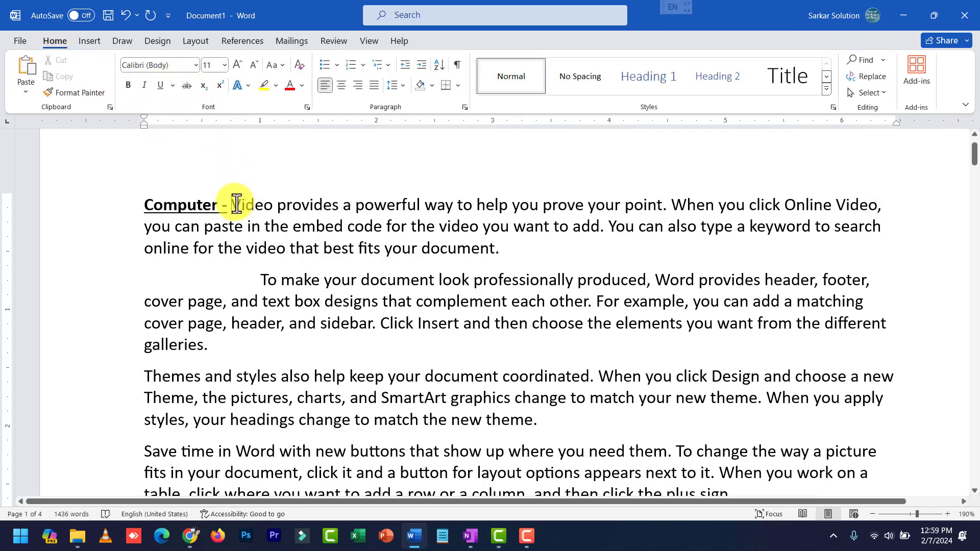
left_click(464, 106)
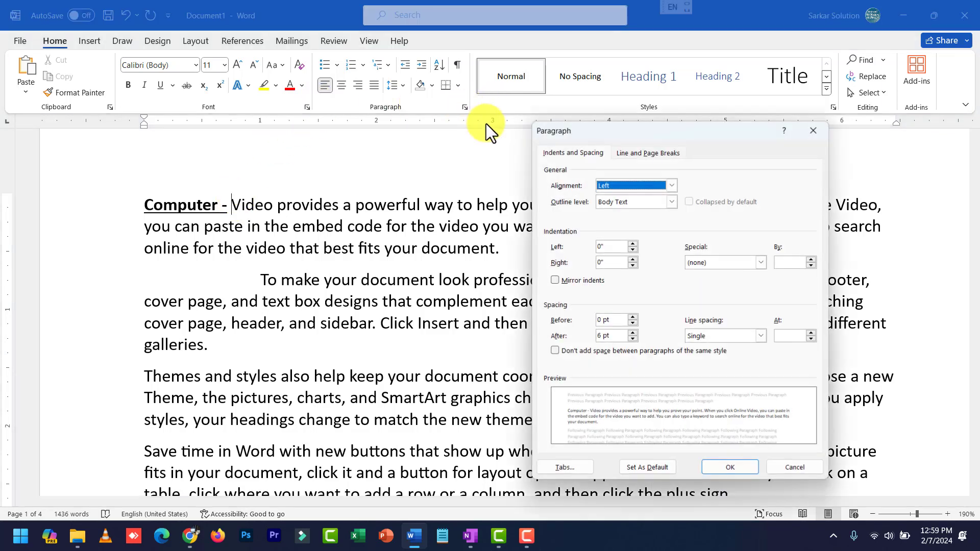
left_click(719, 264)
left_click(711, 292)
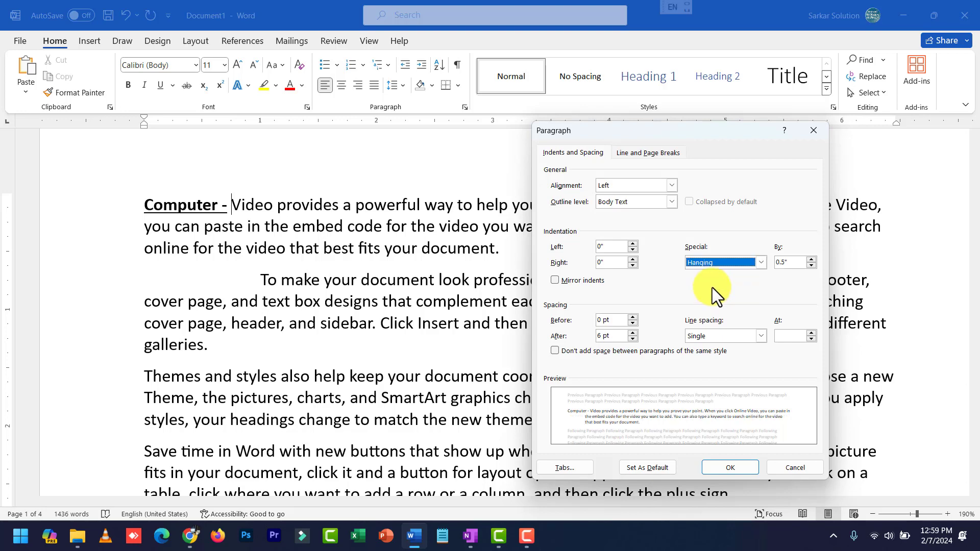
left_click(811, 259)
left_click(811, 259)
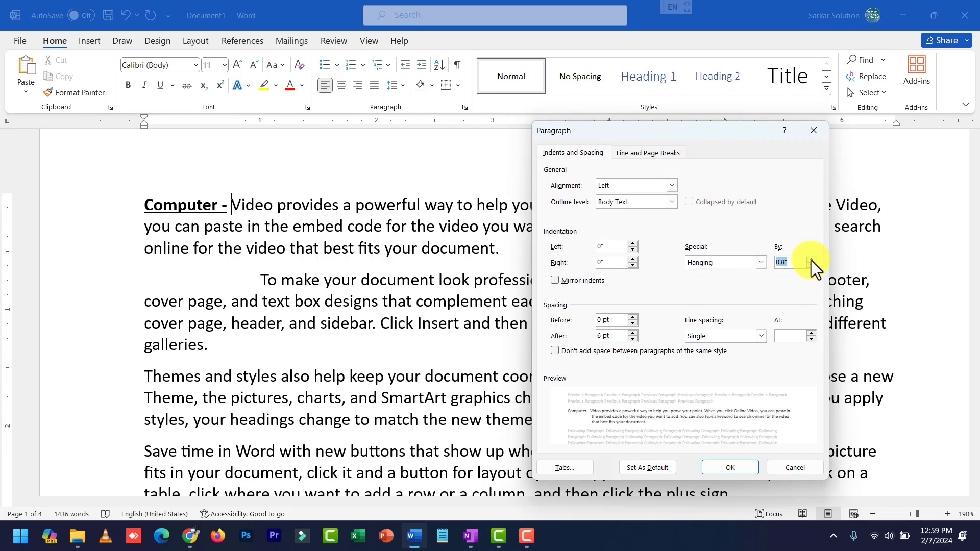
left_click(811, 259)
left_click(811, 259)
left_click(811, 258)
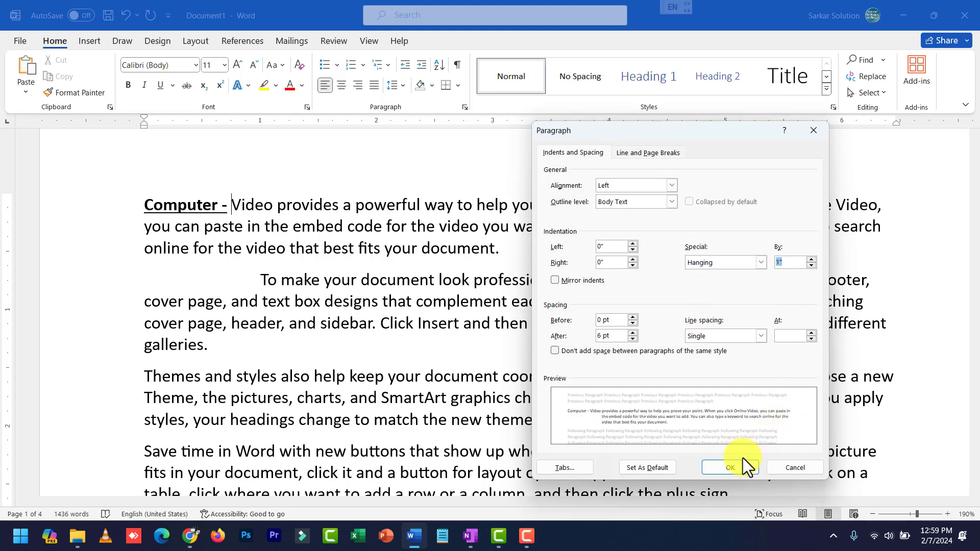
left_click(730, 467)
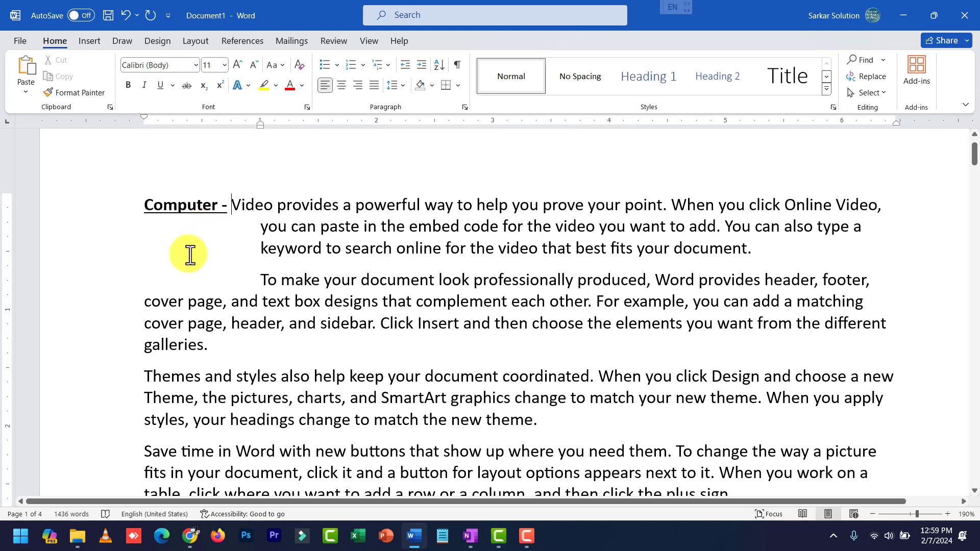
- Reduce the first paragraph's hanging indent to 0.7"
left_click(465, 108)
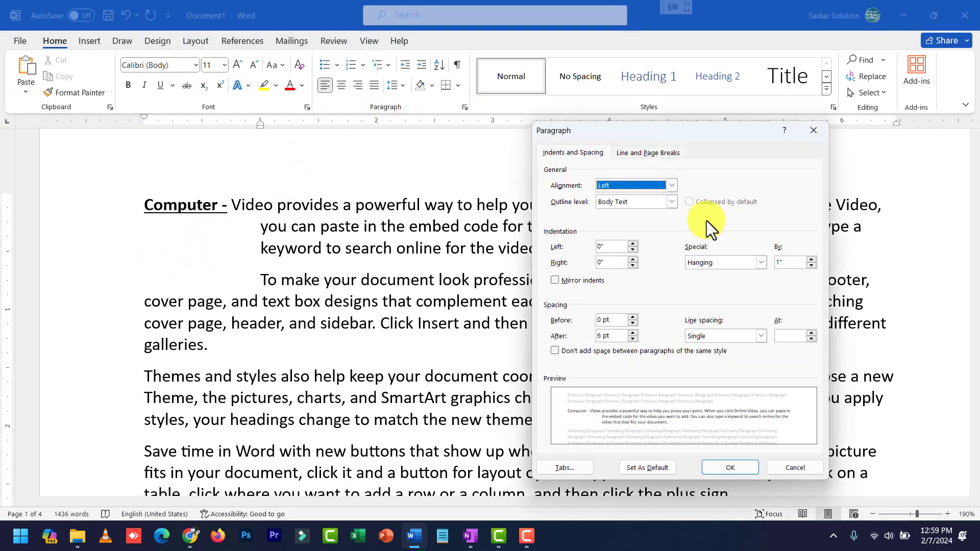
left_click(812, 266)
left_click(812, 266)
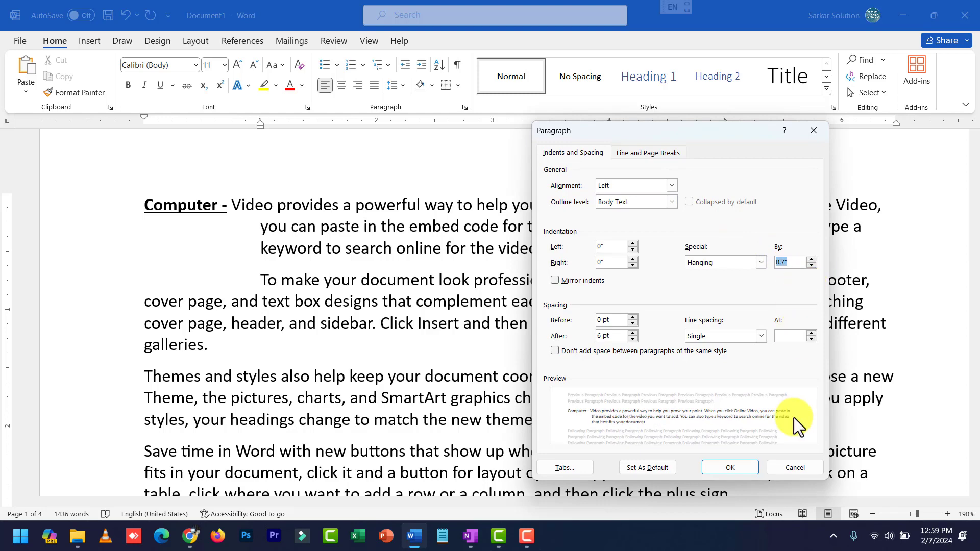
left_click(729, 468)
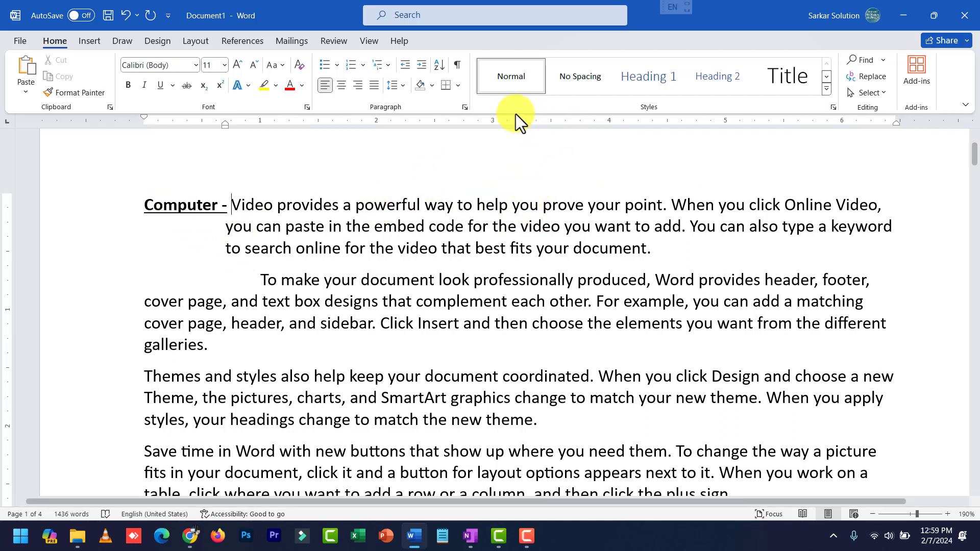
- Try a special First line indent of 0.7" on the first paragraph and undo it
left_click(465, 107)
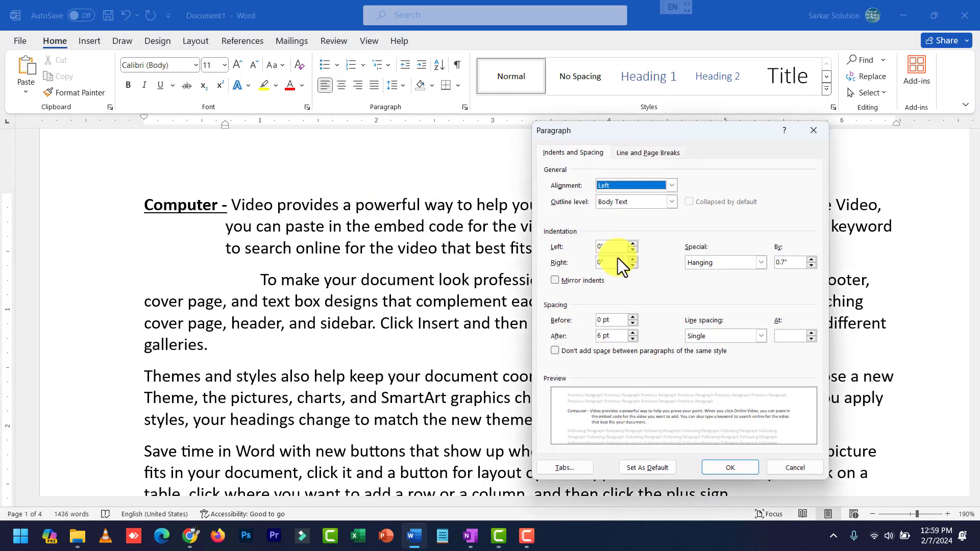
left_click(761, 262)
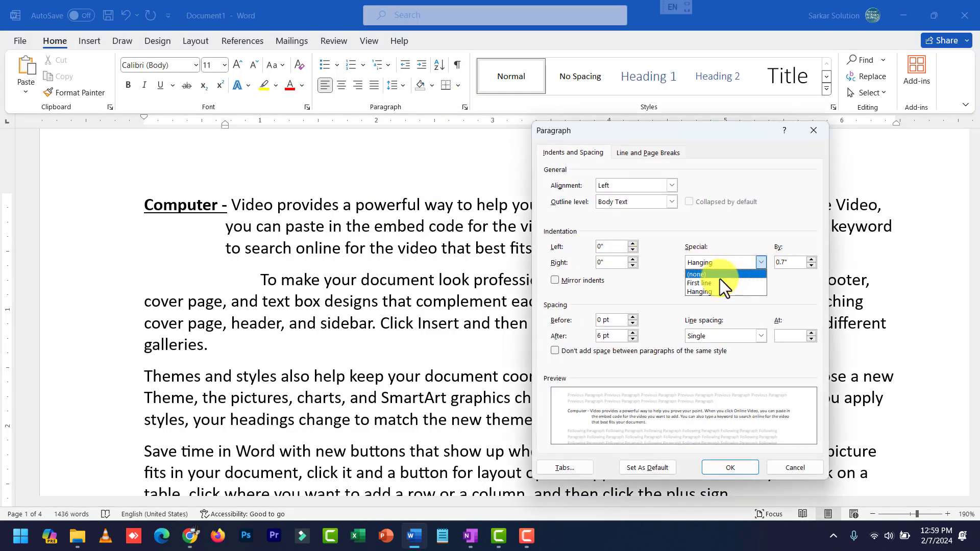
left_click(700, 283)
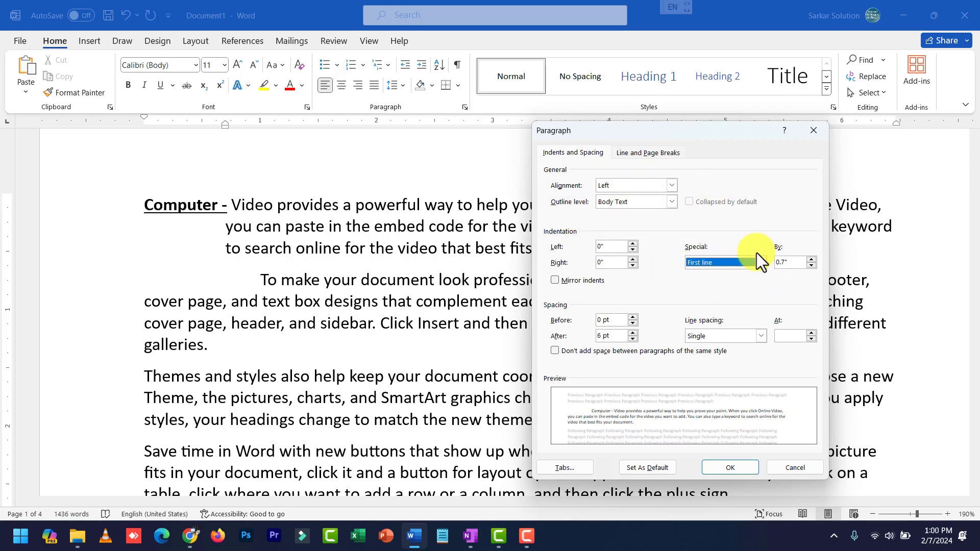
left_click(645, 154)
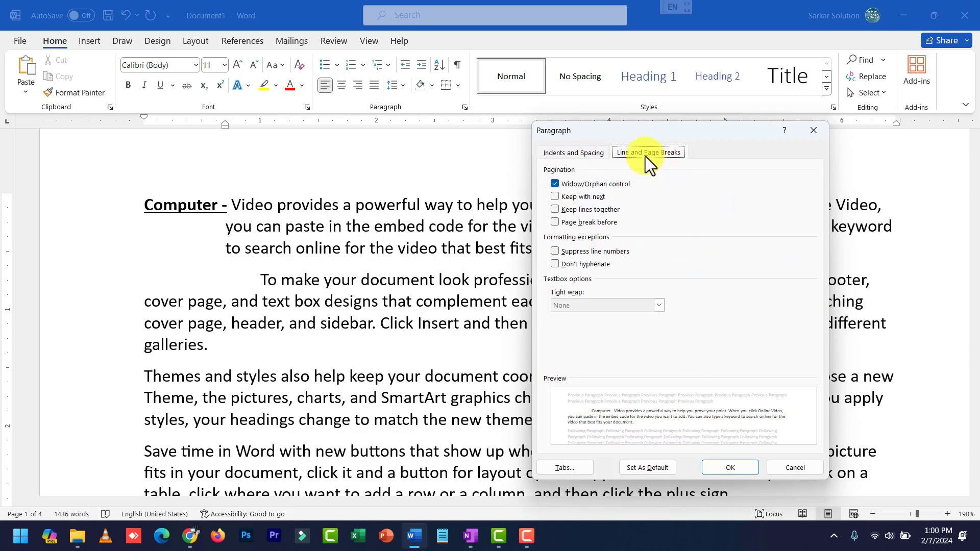
left_click(588, 155)
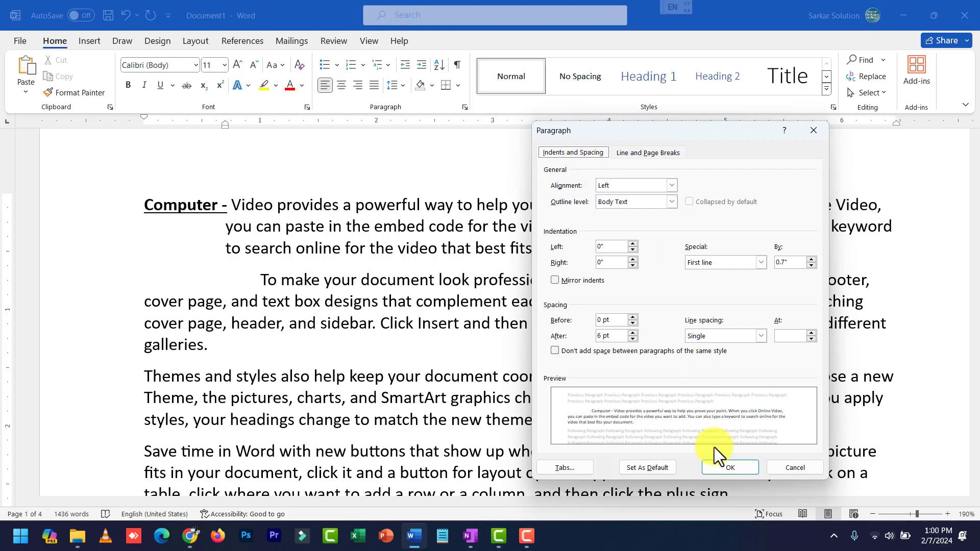
left_click(730, 467)
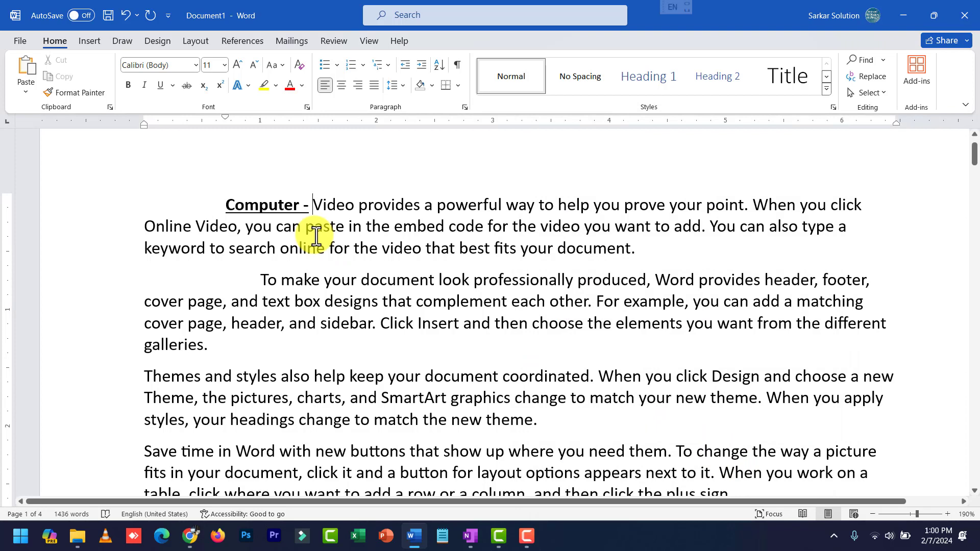
key("ctrl+z")
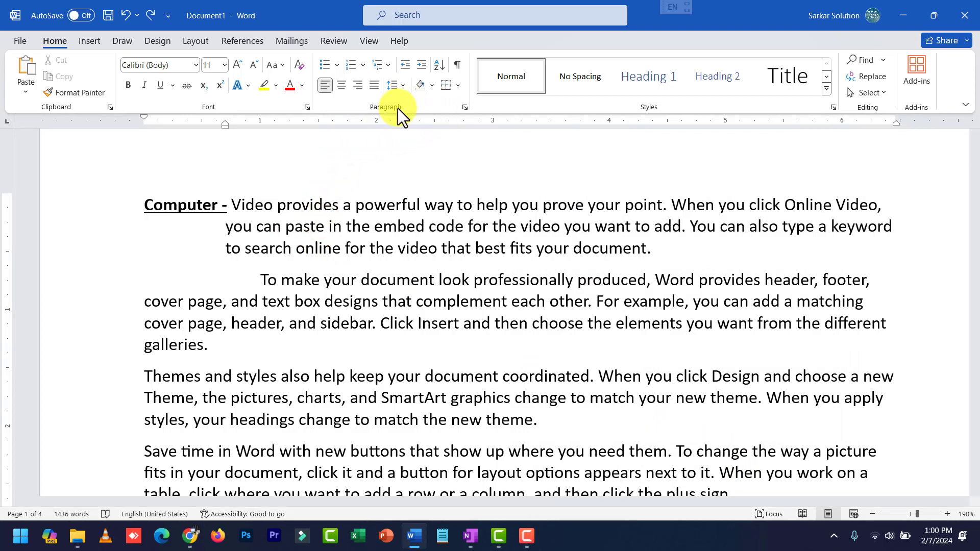
- Insert an empty paragraph between the first paragraph and the one starting "To make your document"
left_click(187, 41)
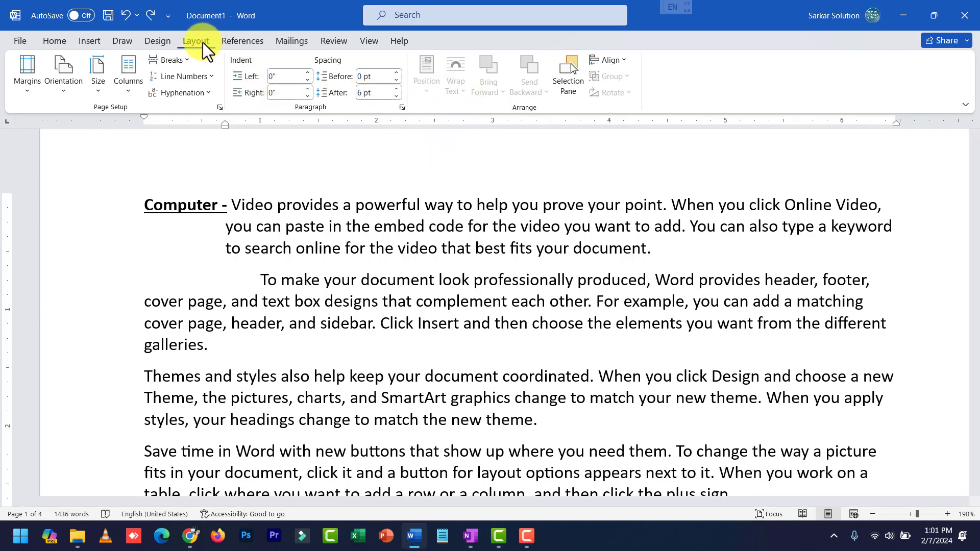
left_click(401, 306)
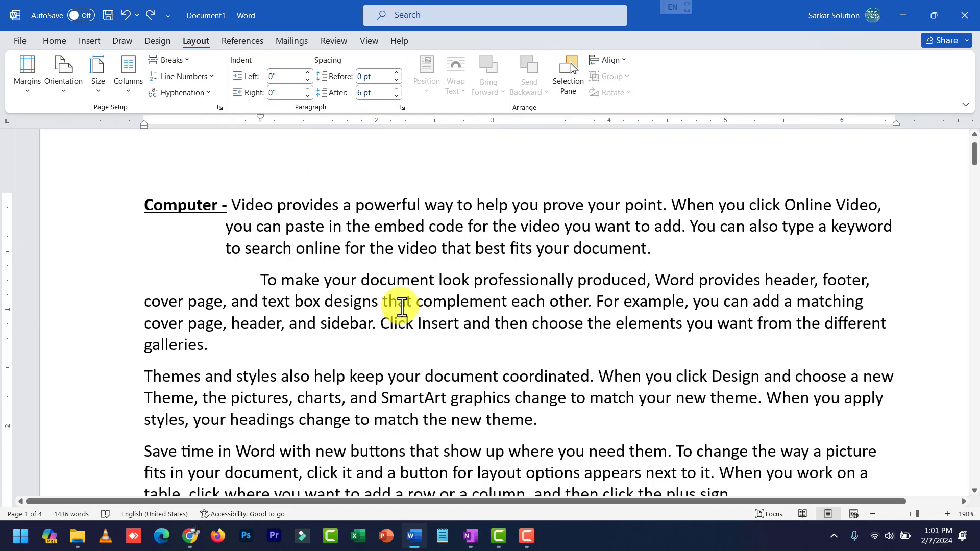
left_click(694, 253)
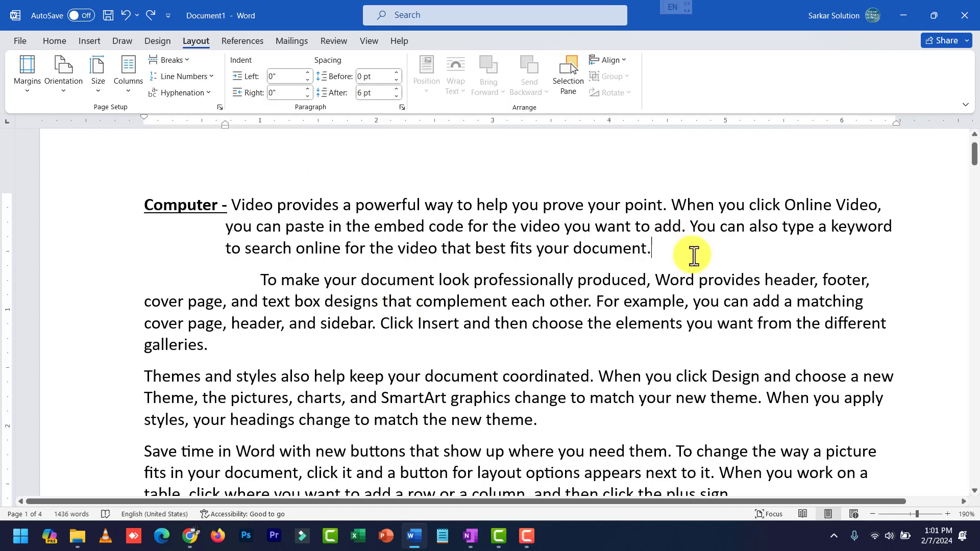
key("Return")
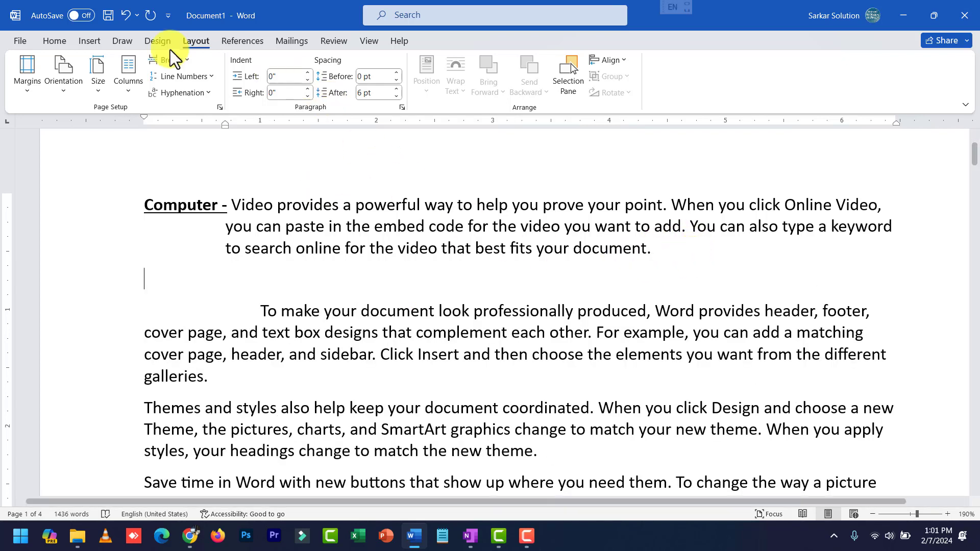
- Draw an ellipse about 2.03" wide and 1.24" high below the first paragraph and move it to the middle of the text width
left_click(92, 41)
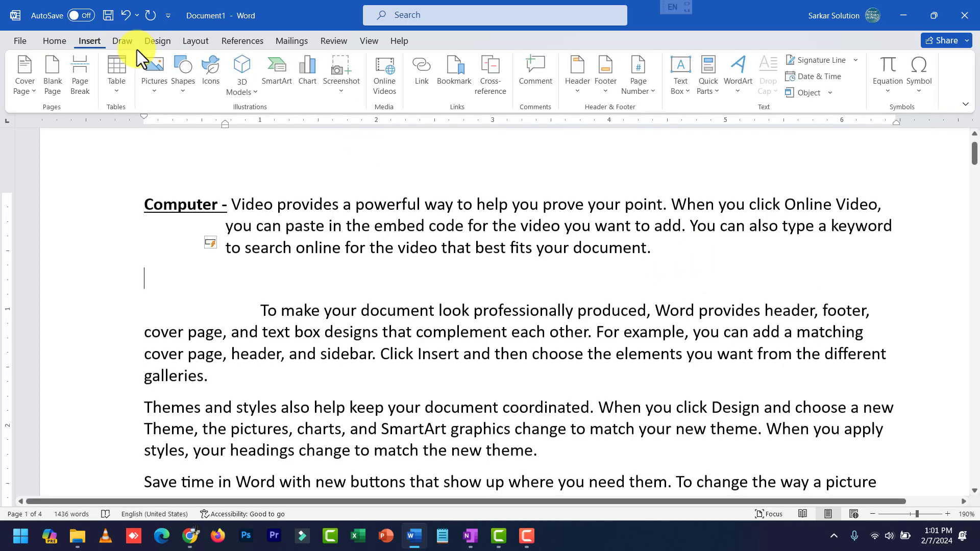
left_click(181, 86)
left_click(228, 128)
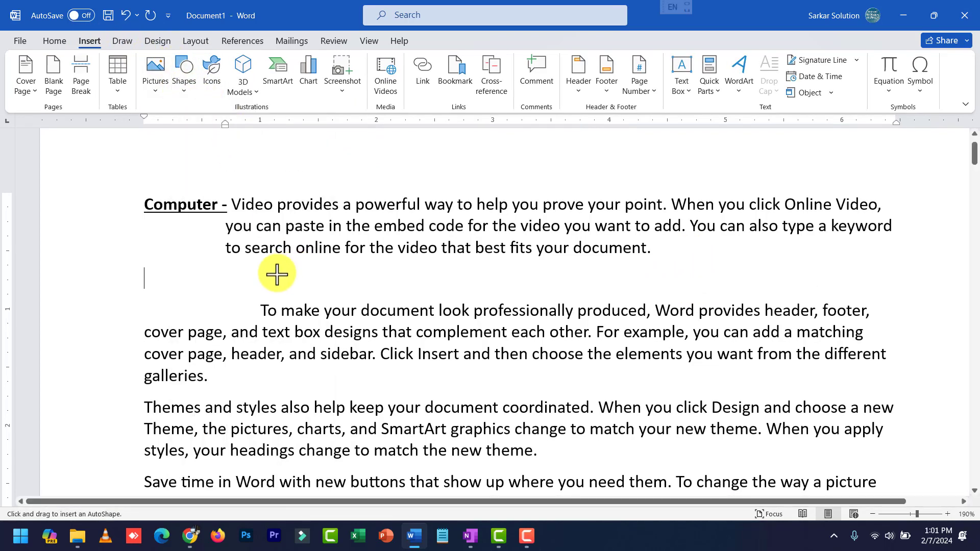
left_click_drag(209, 257, 446, 401)
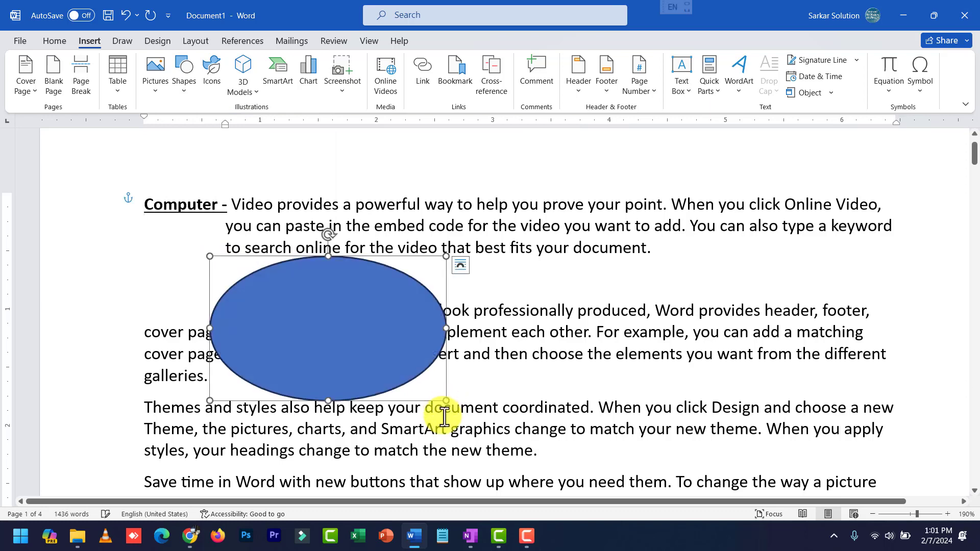
left_click_drag(333, 346, 516, 356)
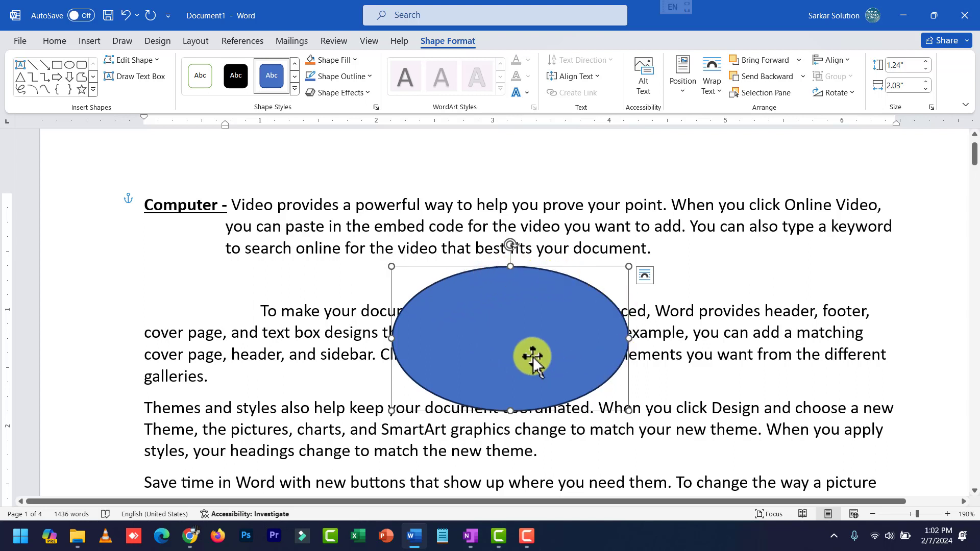
- Apply Square text wrapping to the ellipse and move it beside the first paragraph at the page's right margin
left_click(194, 41)
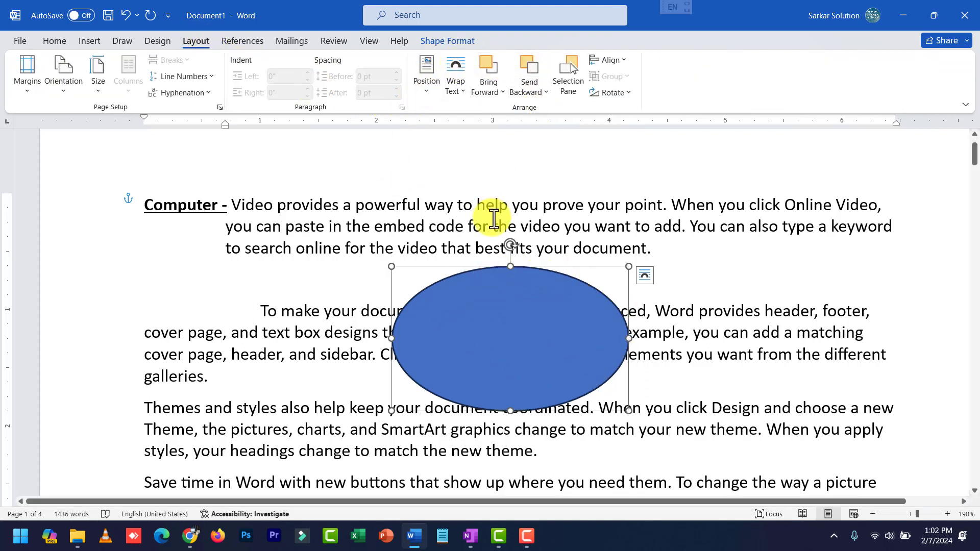
left_click(461, 93)
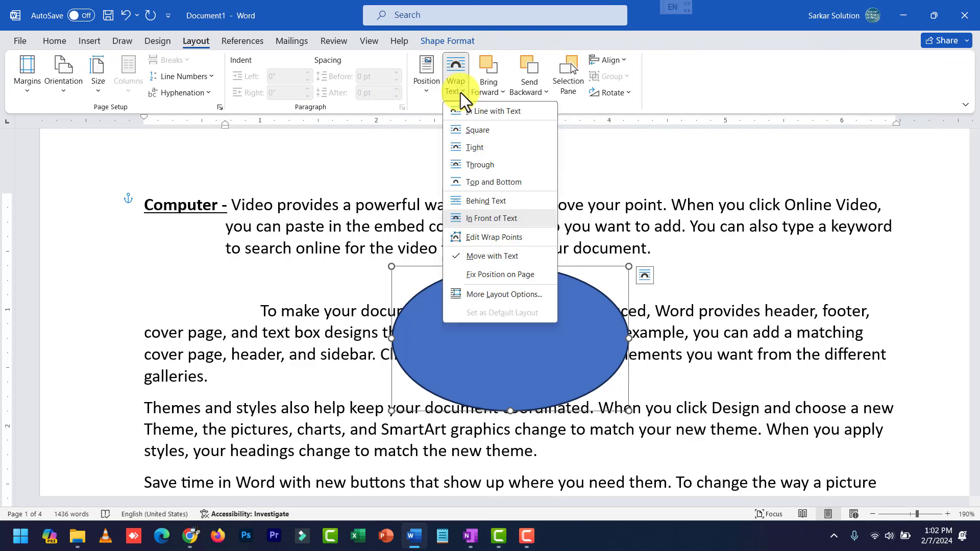
left_click(477, 130)
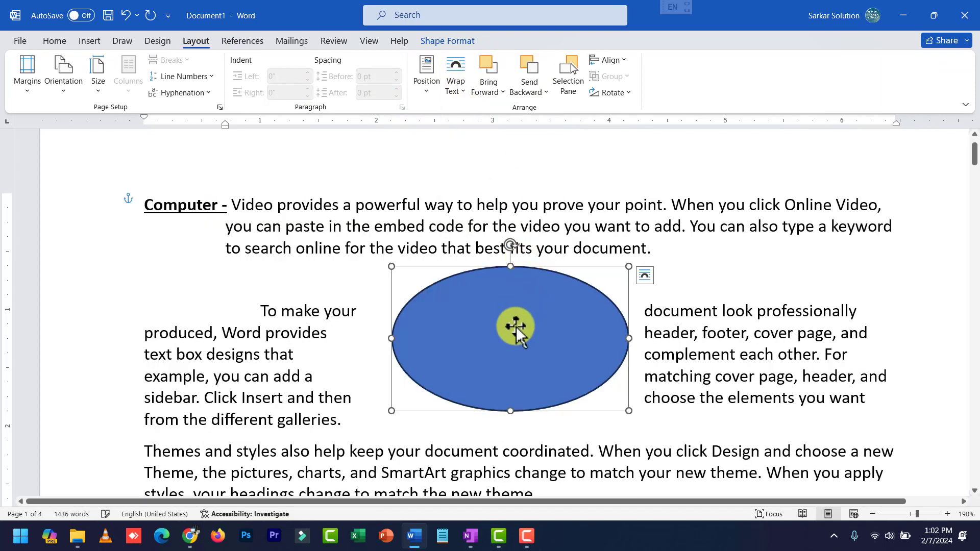
mouse_move(515, 325)
left_mouse_down()
mouse_move(496, 350)
mouse_move(438, 372)
mouse_move(363, 372)
mouse_move(457, 345)
mouse_move(510, 343)
left_mouse_up()
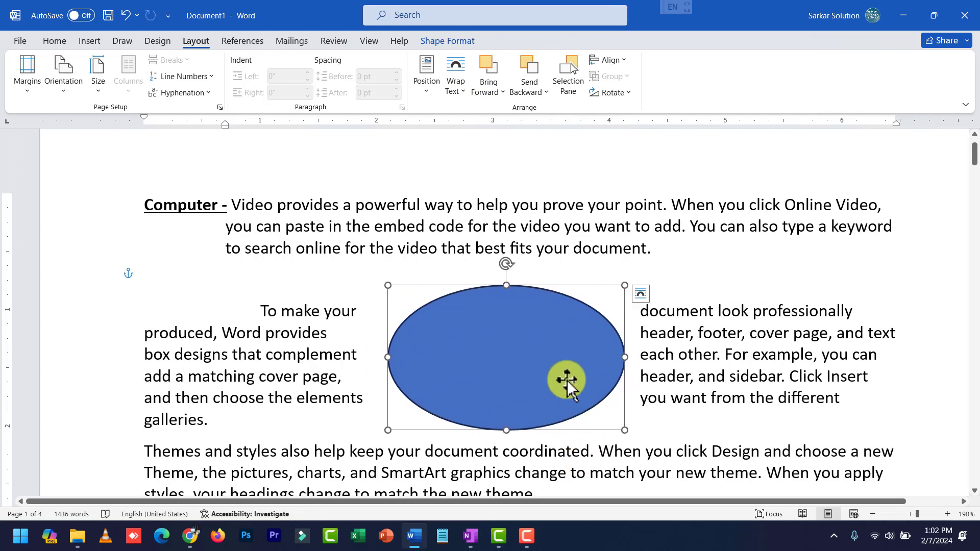
left_click_drag(611, 377, 826, 350)
left_click_drag(763, 391, 787, 264)
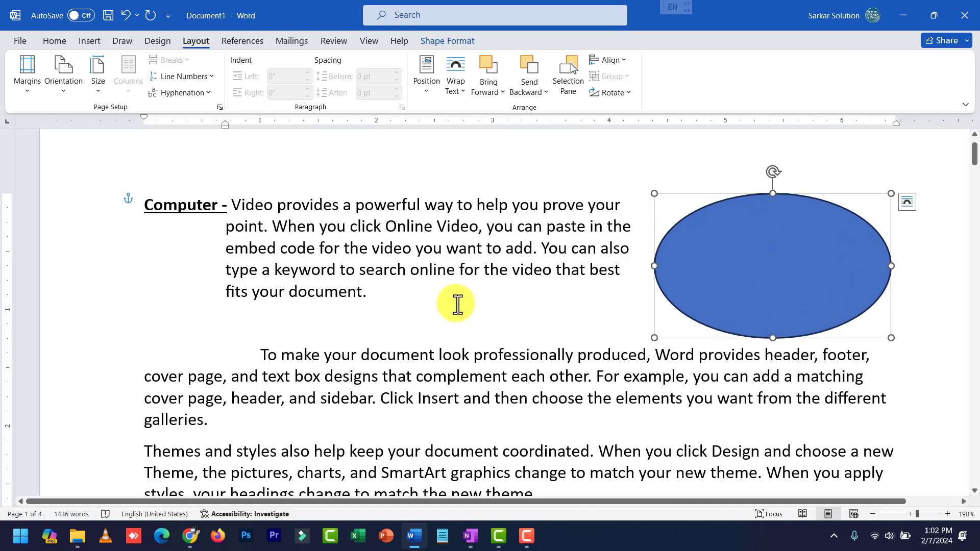
- Review the ellipse's Position and Wrap Text options and adjust its placement at the right margin beside the first paragraph
left_click(443, 44)
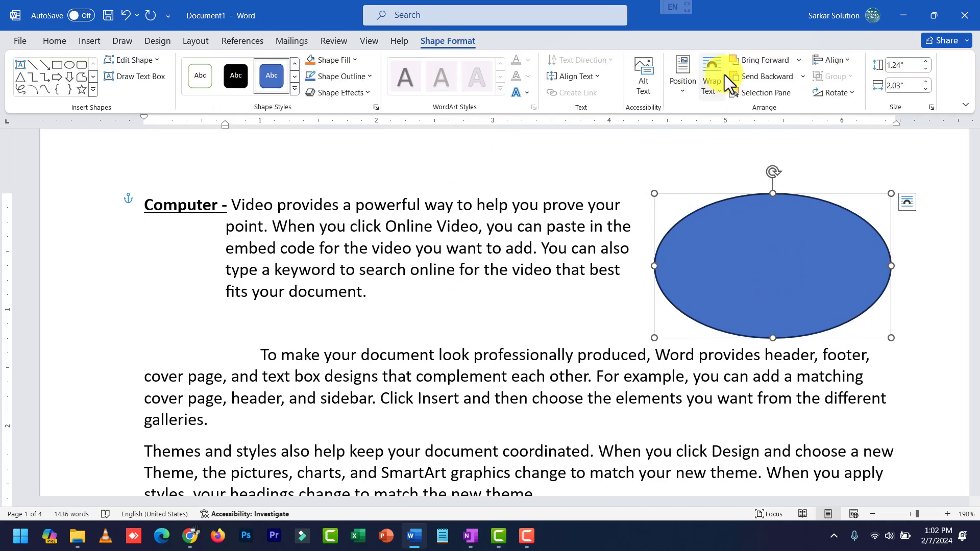
left_click(680, 87)
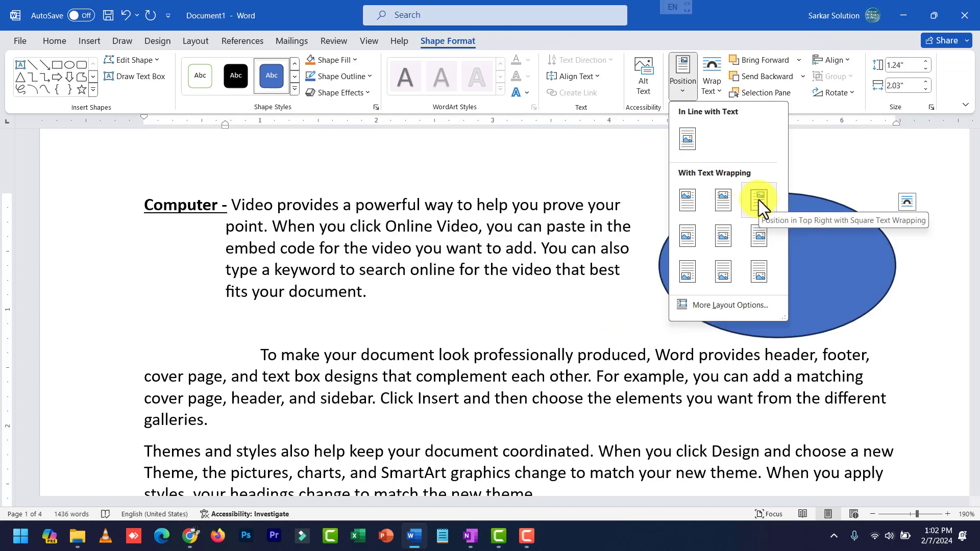
left_click(712, 96)
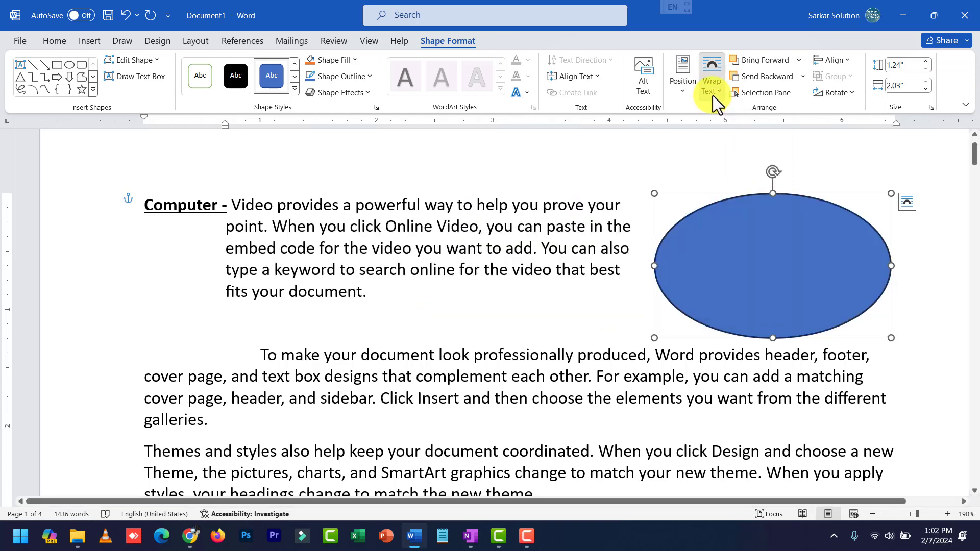
left_click(731, 135)
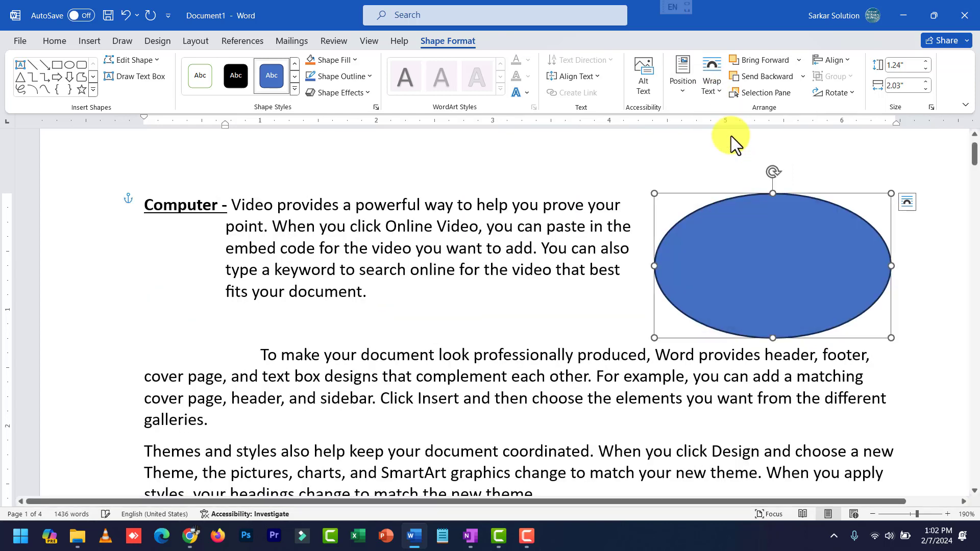
left_click_drag(676, 317, 712, 255)
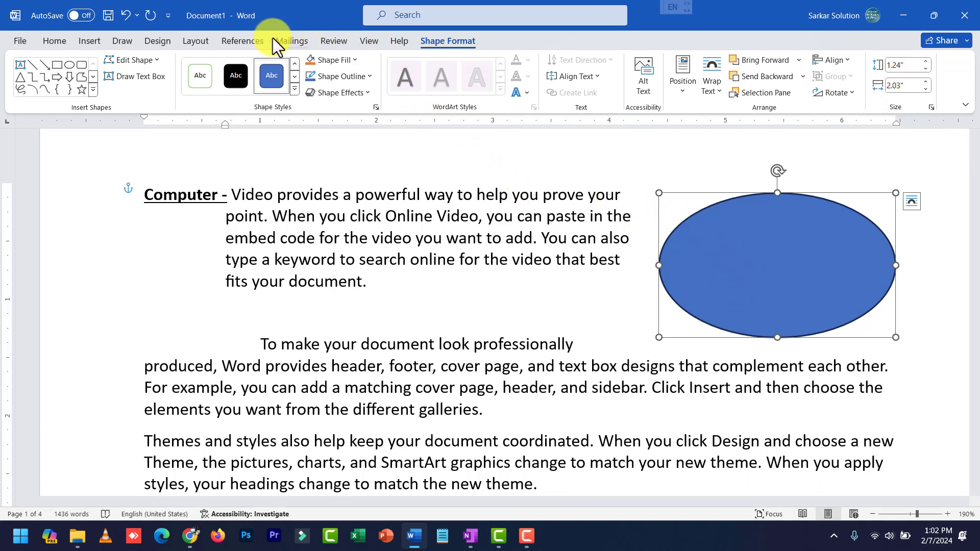
- Try the Rotate Right 90° option on the ellipse
left_click(194, 41)
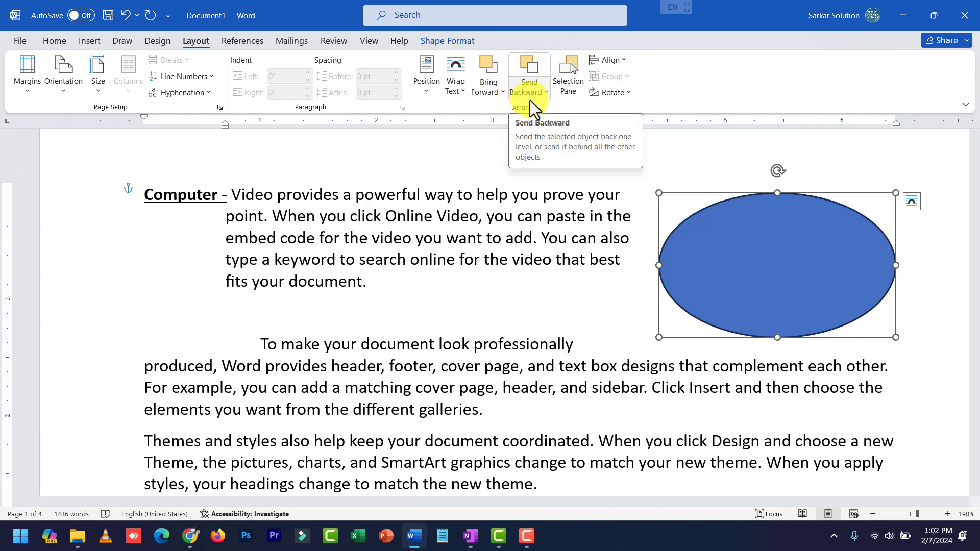
left_click(630, 92)
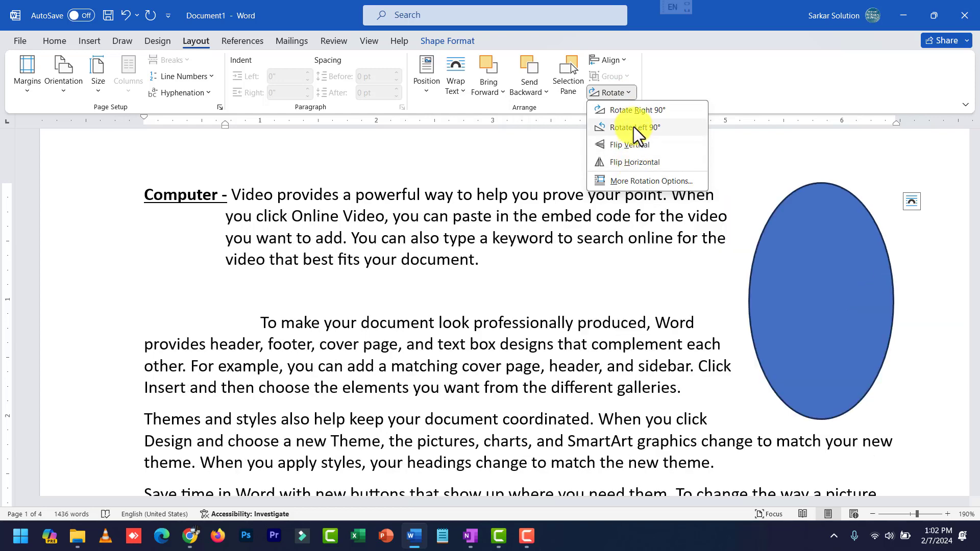
left_click(635, 114)
- Move the ellipse to the middle of the second paragraph and delete it
left_click_drag(782, 280, 549, 330)
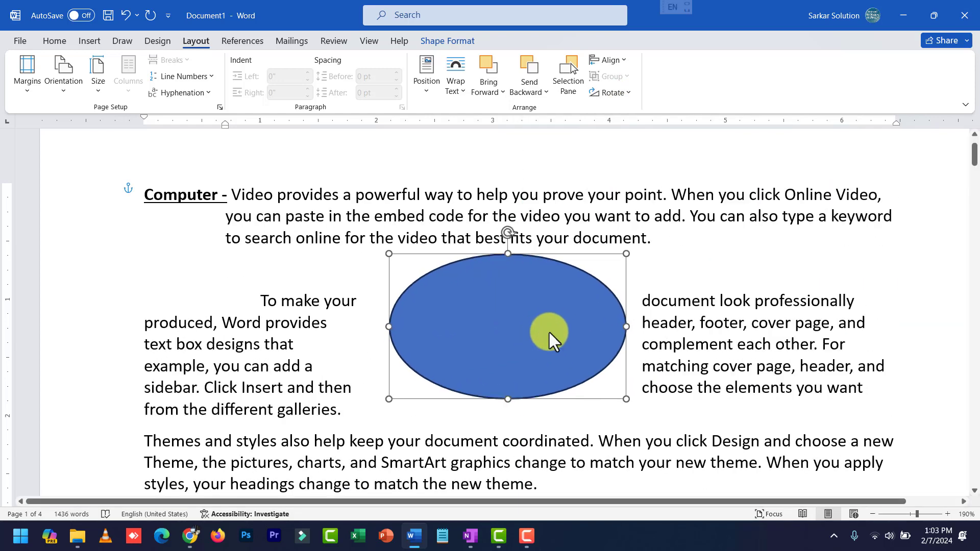
key("Delete")
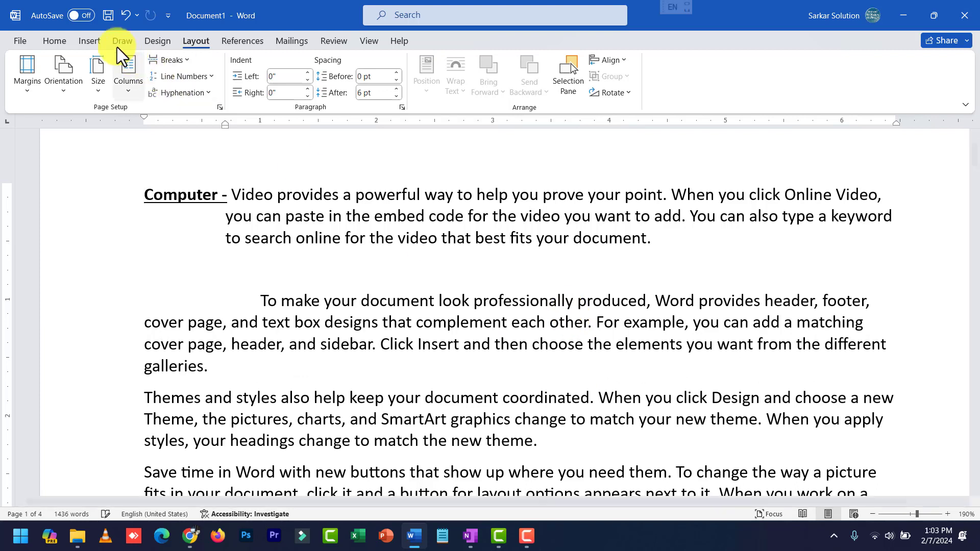